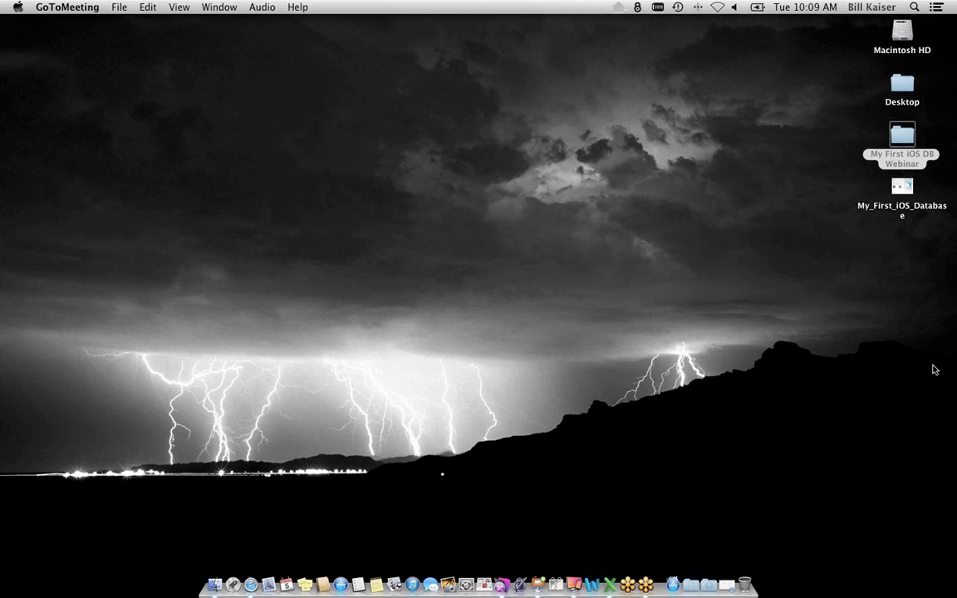
pyautogui.hotkey('ctrl', 'Up')
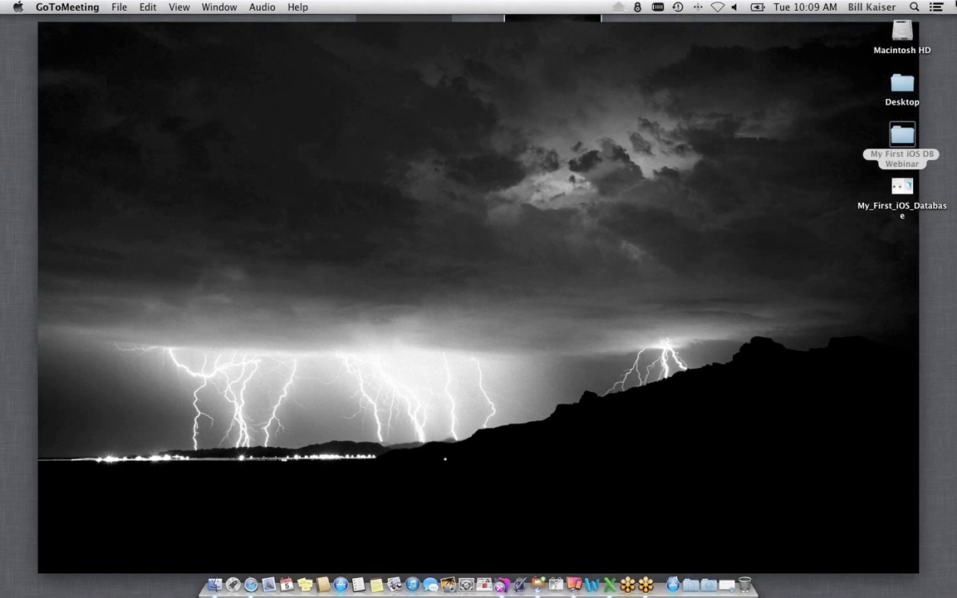
pyautogui.hotkey('ctrl', 'Up')
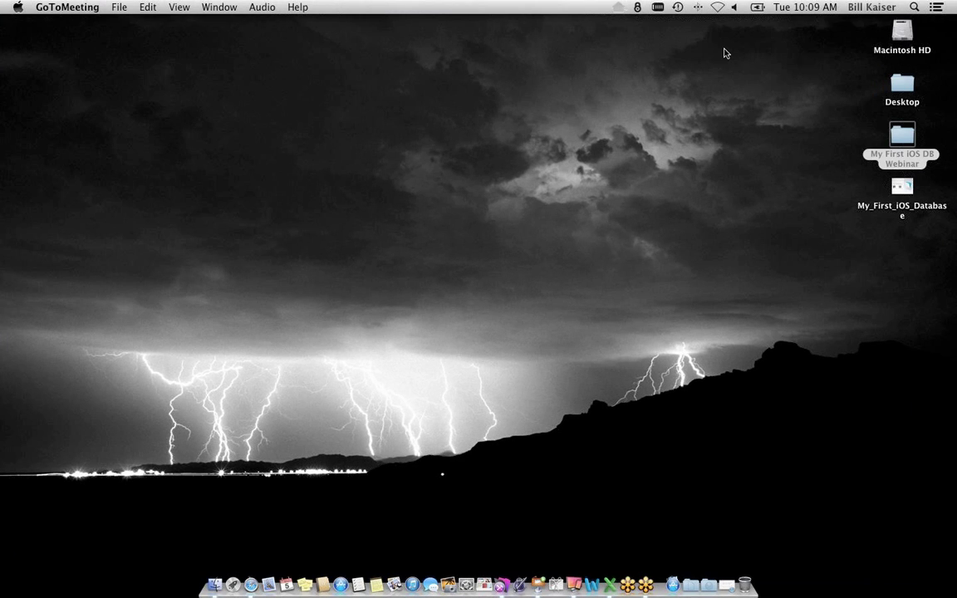
# - Examine the Employees.xlsx and Equipment.xlsx workbooks from the Employee files folder in My First iOS DB Webinar, and close Excel
pyautogui.doubleClick(901, 138)
pyautogui.click(322, 81)
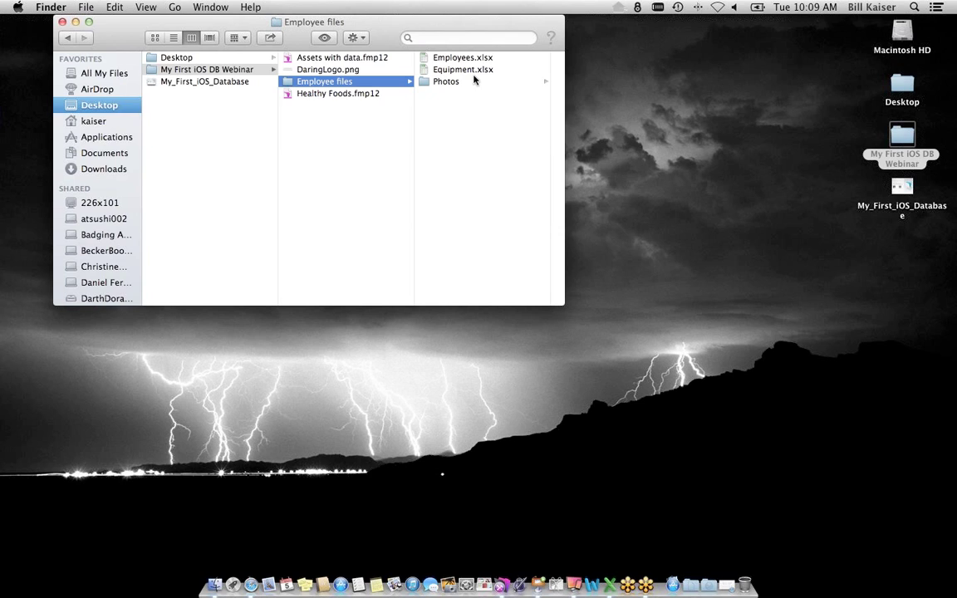
pyautogui.click(477, 59)
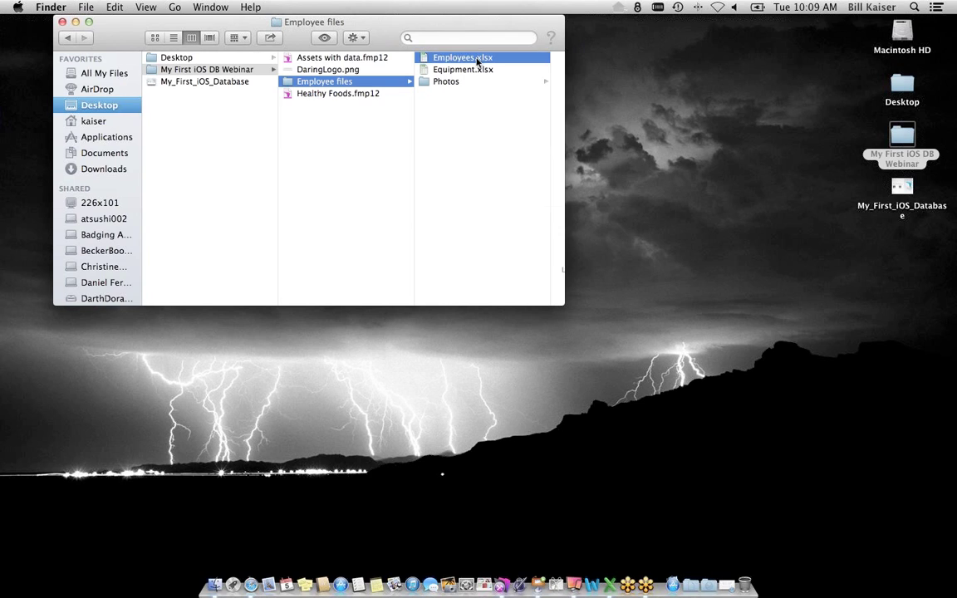
pyautogui.doubleClick(477, 59)
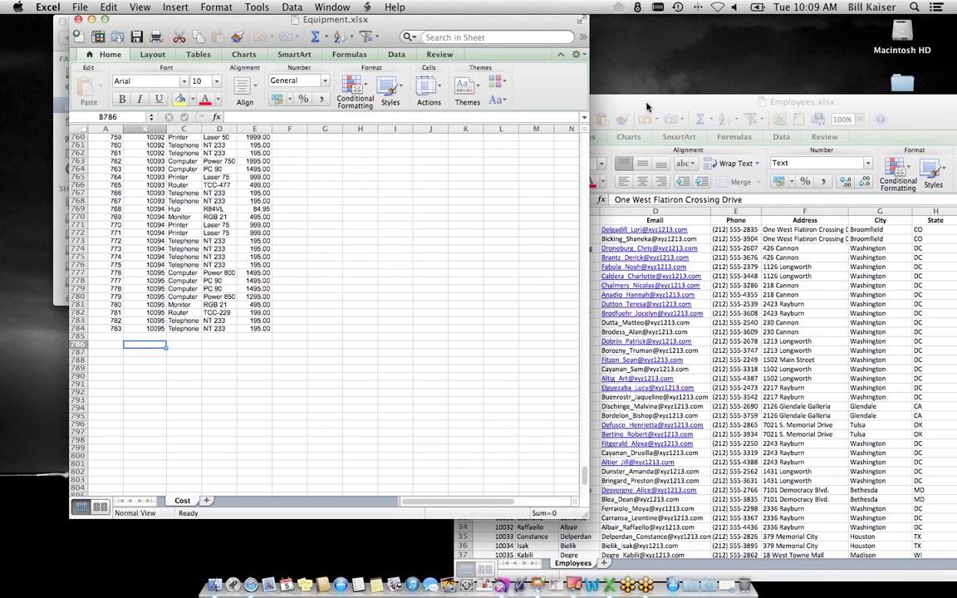
pyautogui.click(647, 106)
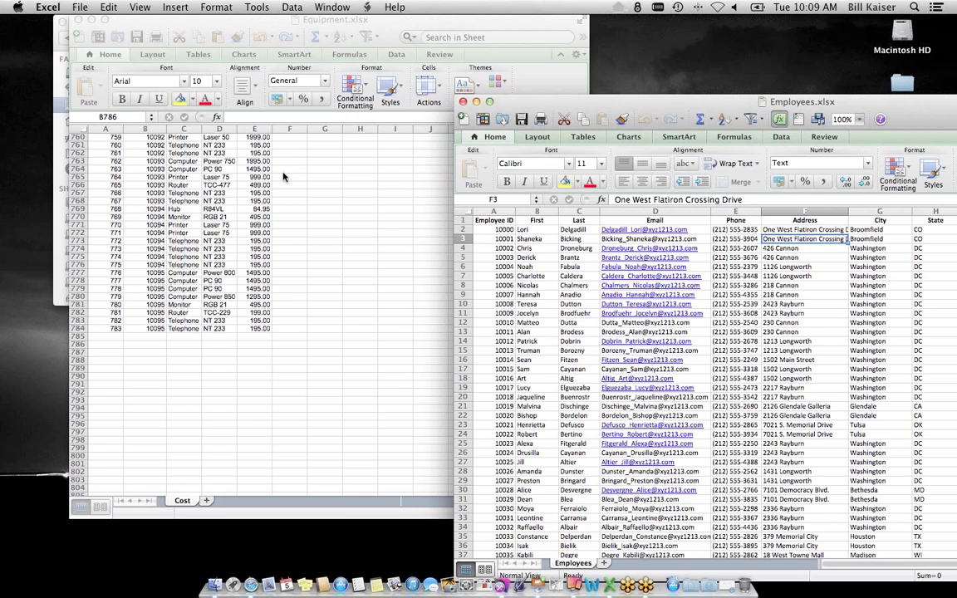
pyautogui.click(78, 18)
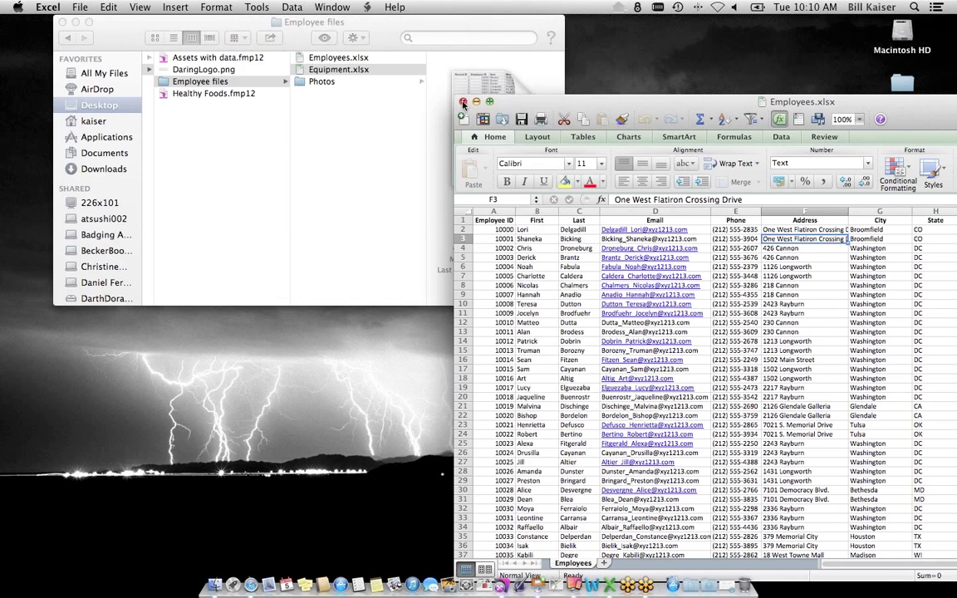
pyautogui.press('super+q')
# - View the employee photos 10003.jpg and 10004.jpg from the Photos folder in Preview and close them
pyautogui.click(385, 83)
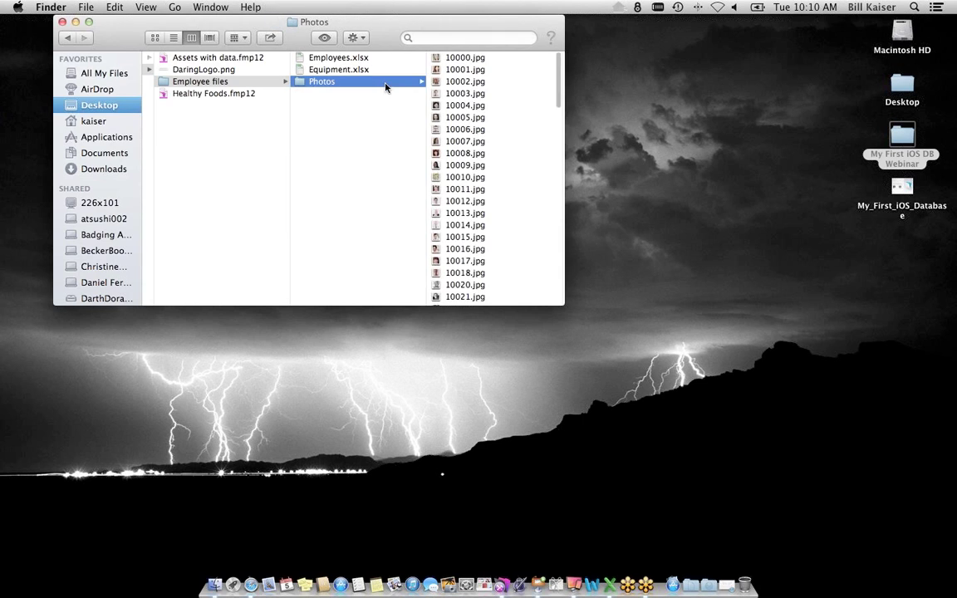
pyautogui.click(449, 94)
pyautogui.keyDown('shift'); pyautogui.click(445, 101); pyautogui.keyUp('shift')
pyautogui.press('super+o')
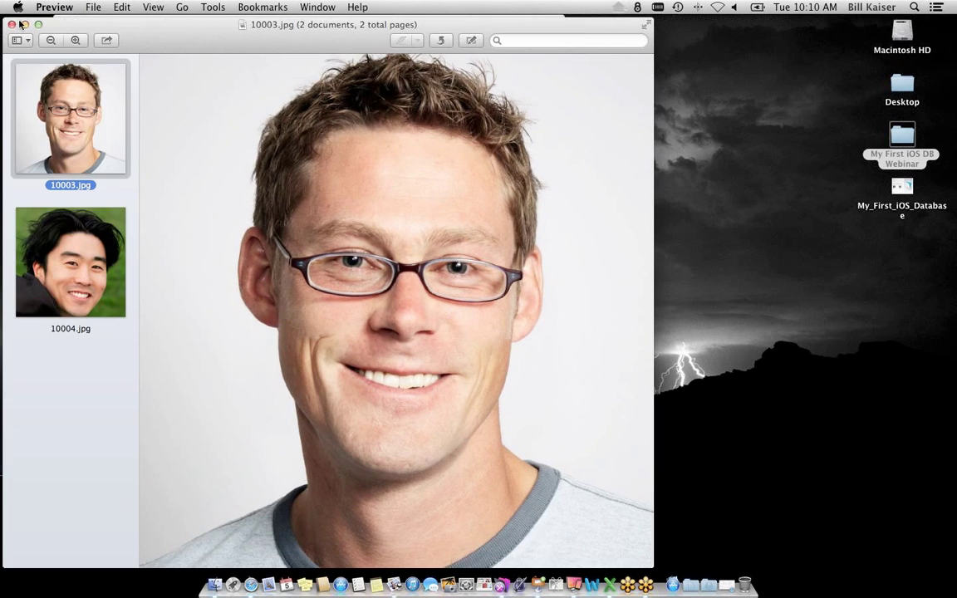
pyautogui.click(12, 25)
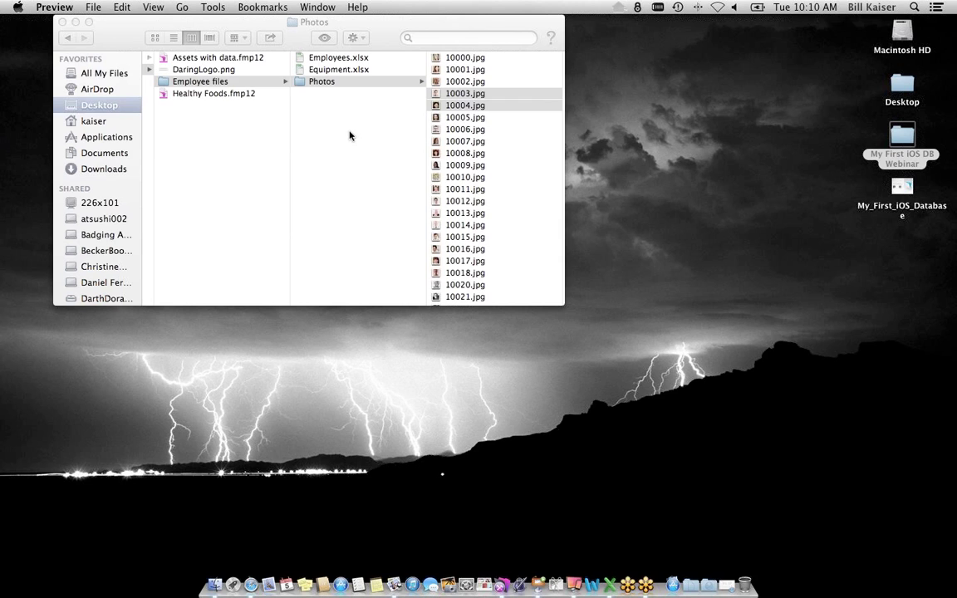
# - Convert Employees.xlsx into a FileMaker Pro database saved on the Desktop as Employees, using the first row as field names
pyautogui.click(375, 72)
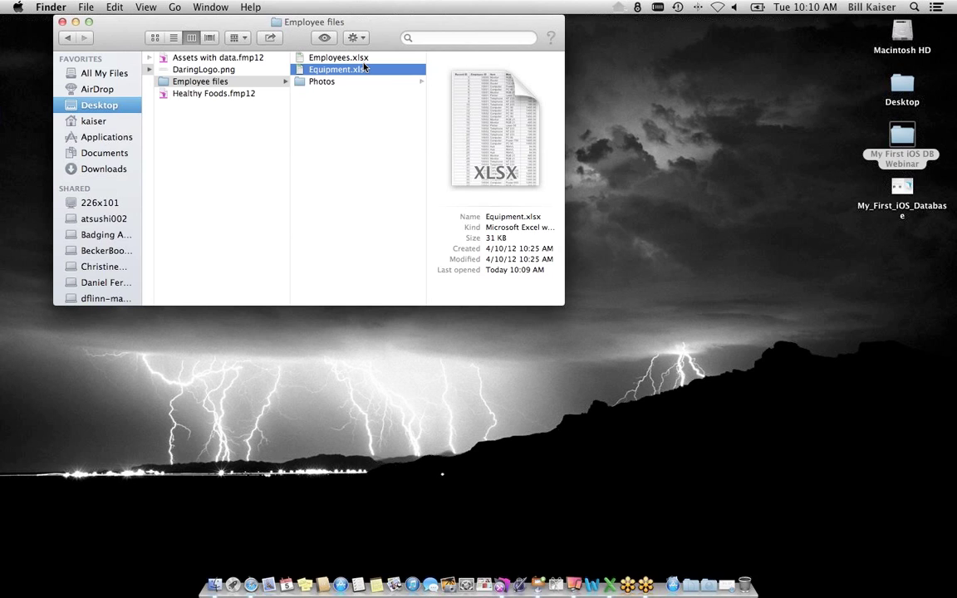
pyautogui.click(365, 59)
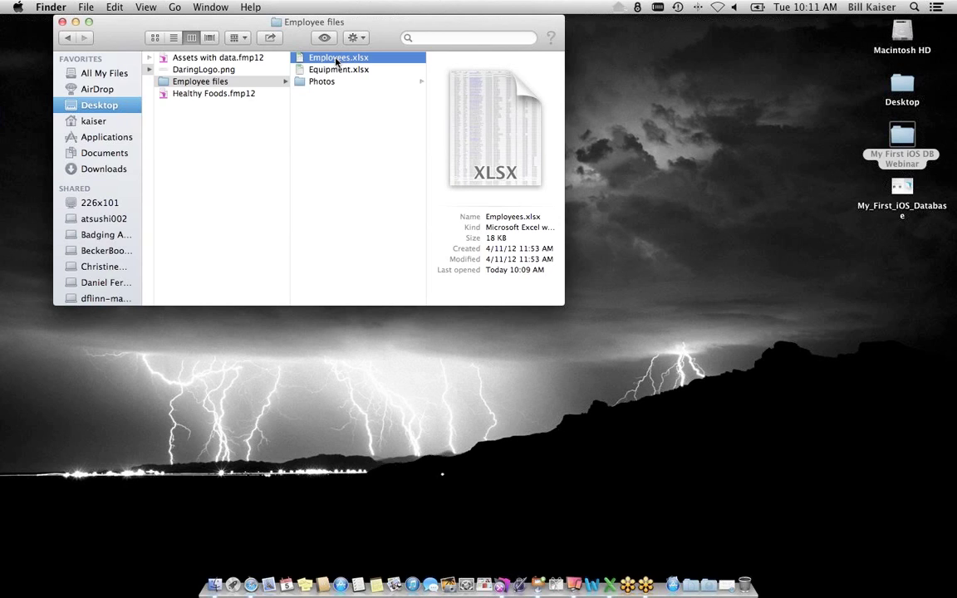
pyautogui.moveTo(338, 61); pyautogui.dragTo(376, 141)
pyautogui.moveTo(504, 463); pyautogui.dragTo(501, 579)
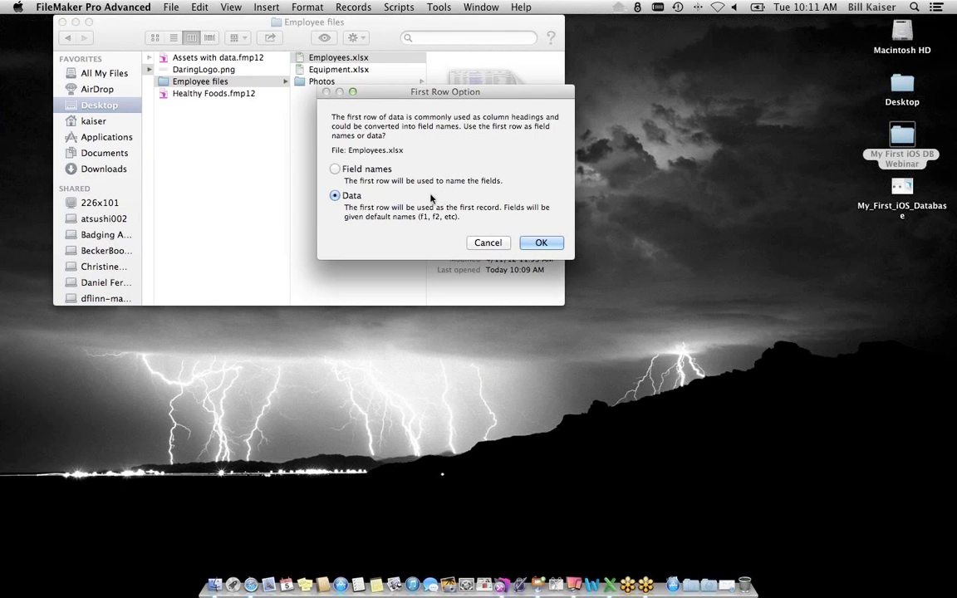
pyautogui.click(346, 170)
pyautogui.click(541, 243)
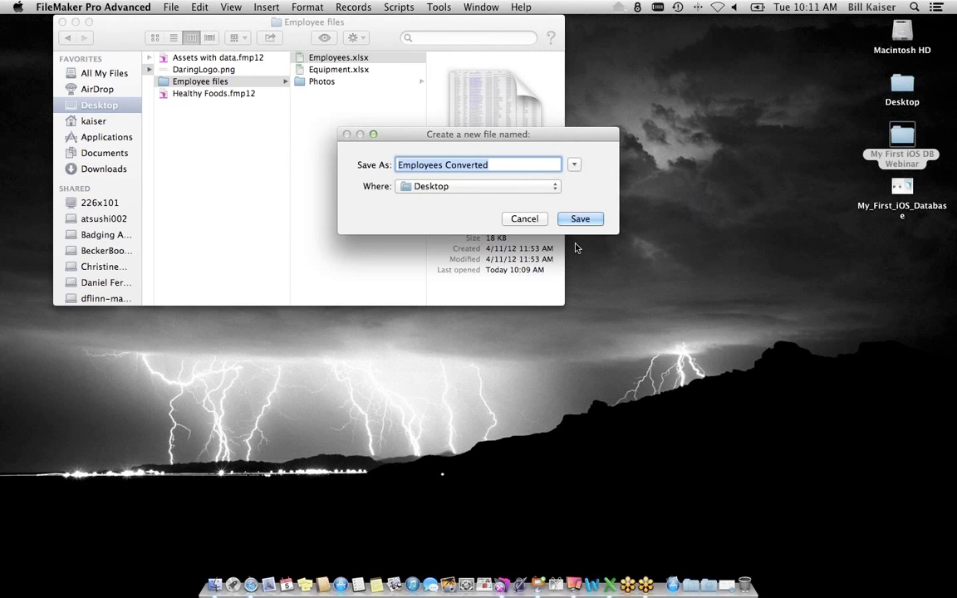
pyautogui.write('Employees')
pyautogui.click(582, 219)
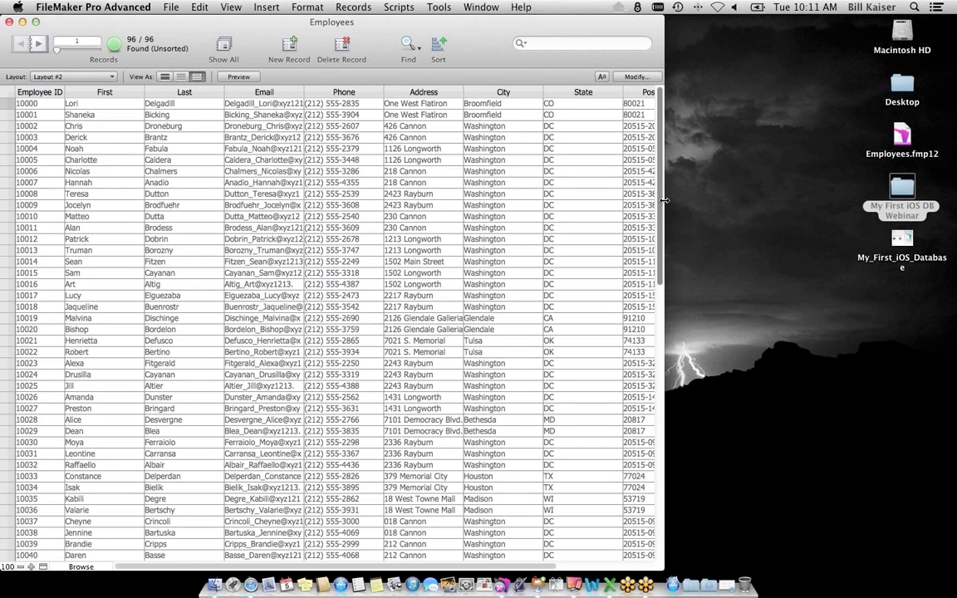
# - Sort the employee records by First in ascending order and find the records whose Group is Production
pyautogui.moveTo(711, 199); pyautogui.dragTo(805, 196)
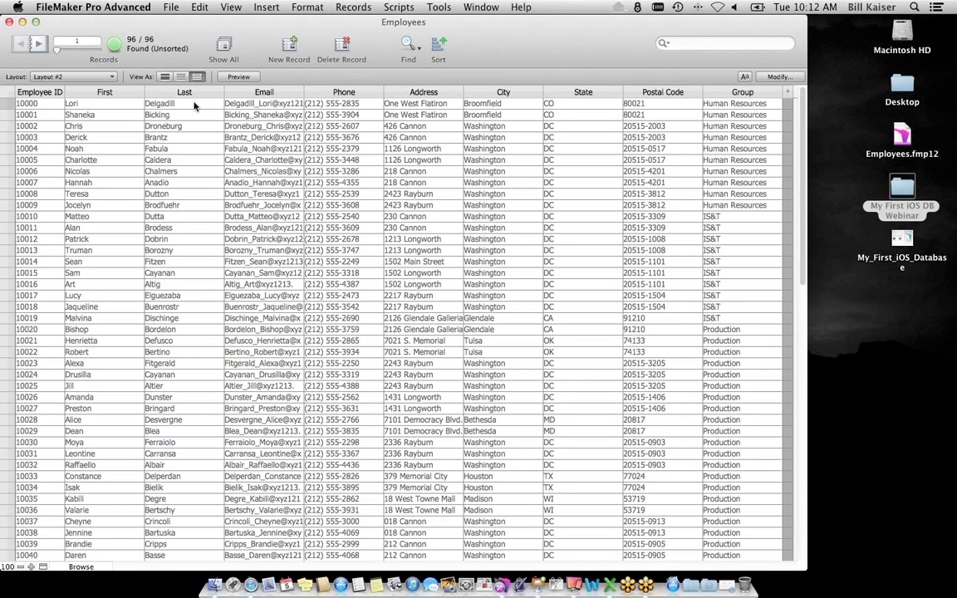
pyautogui.click(139, 92)
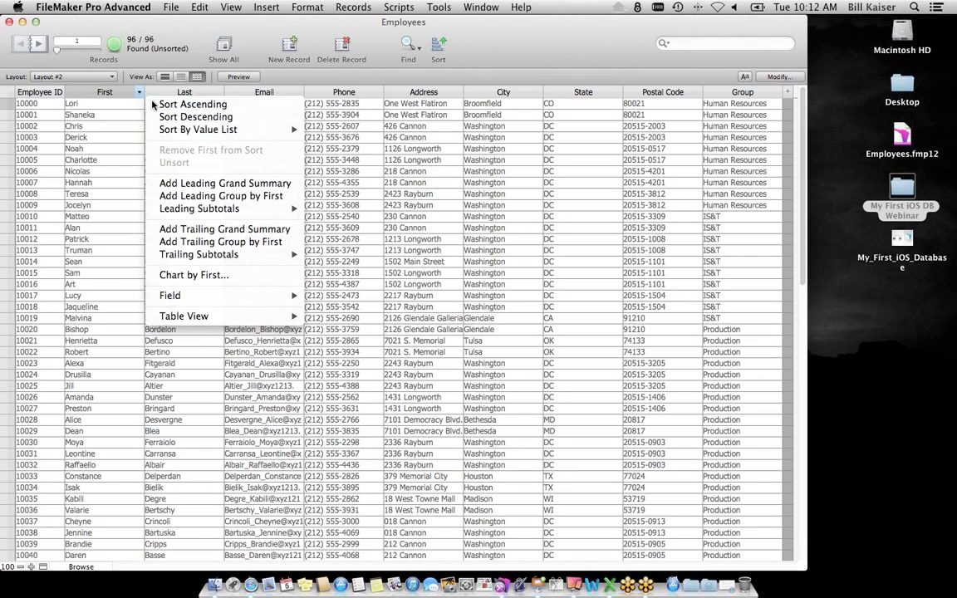
pyautogui.click(151, 104)
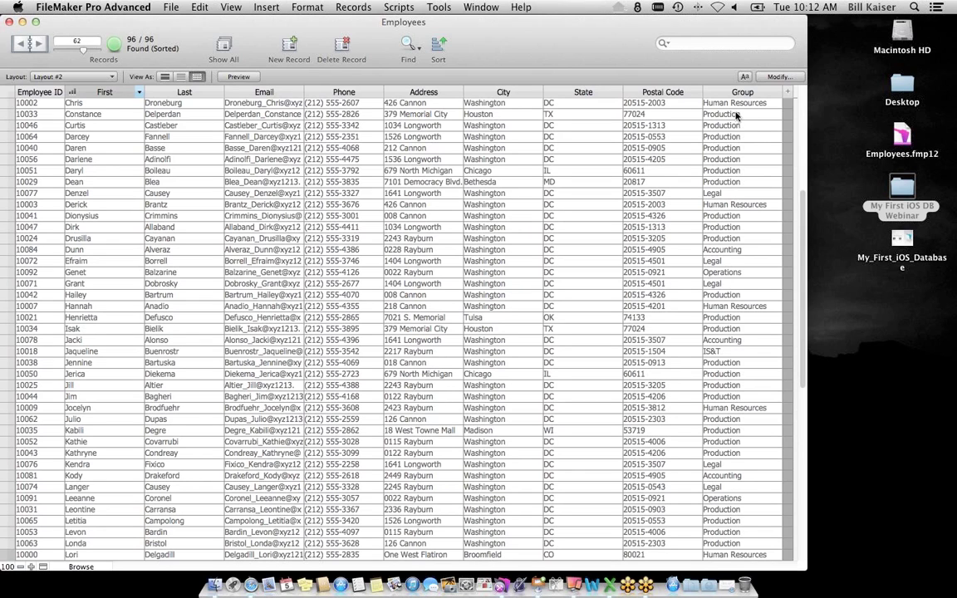
pyautogui.rightClick(736, 117)
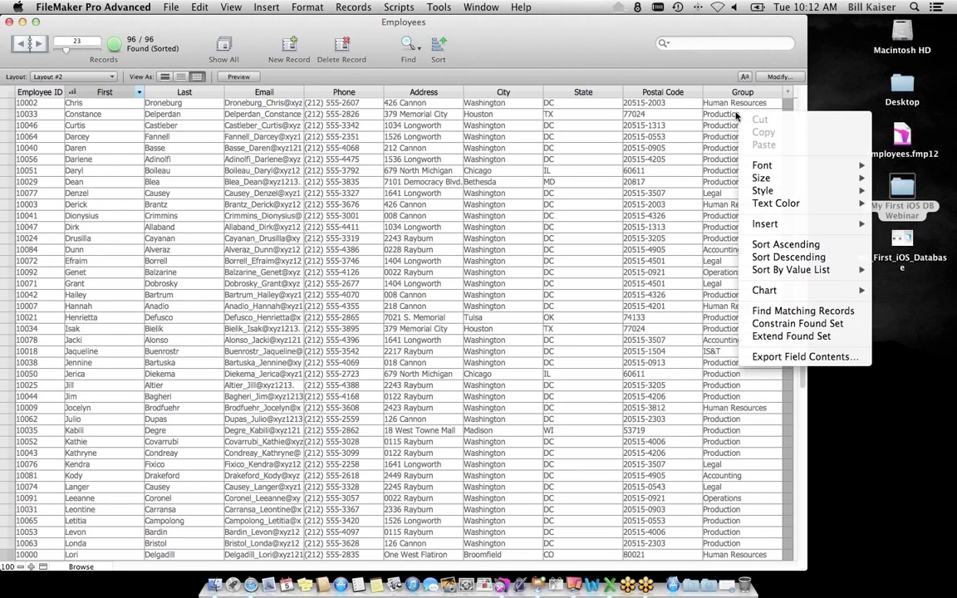
pyautogui.click(794, 311)
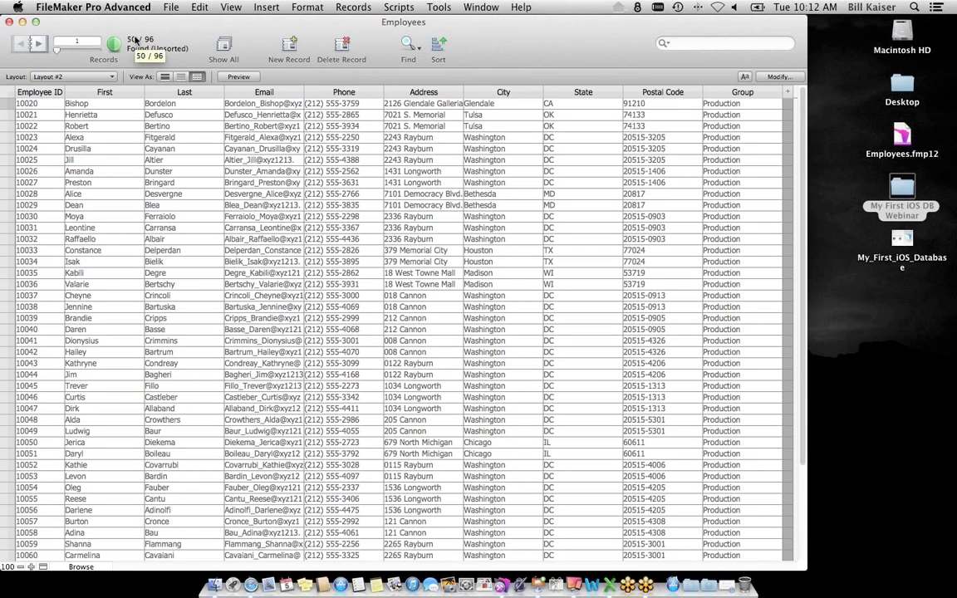
# - Show all employee records and sort them by Employee ID in ascending order
pyautogui.click(227, 50)
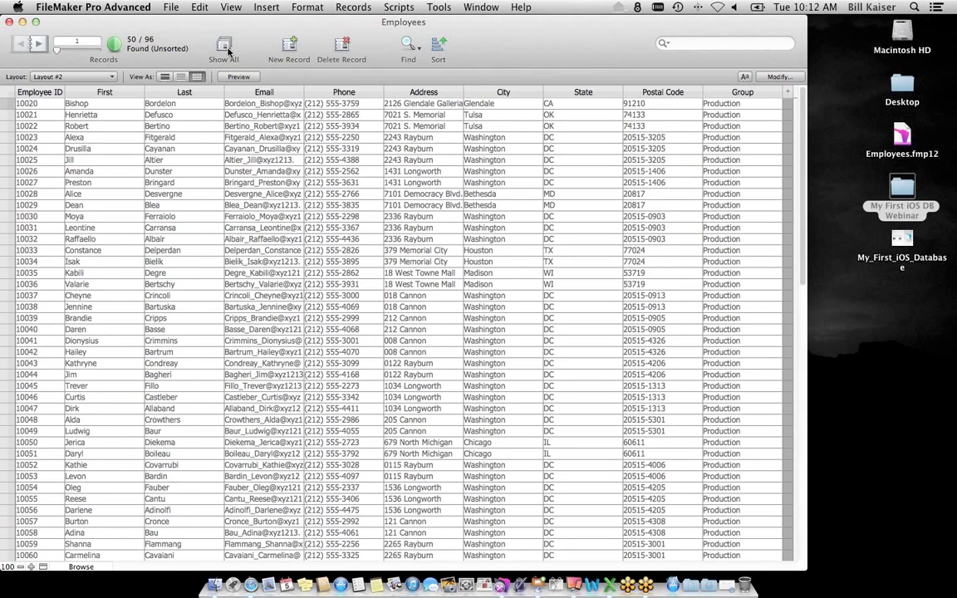
pyautogui.click(58, 93)
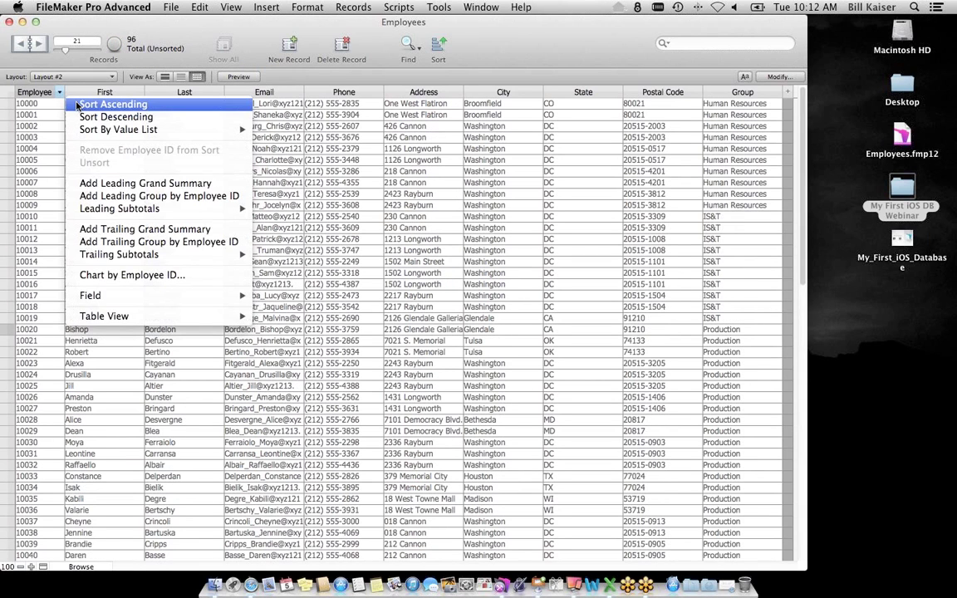
pyautogui.click(99, 104)
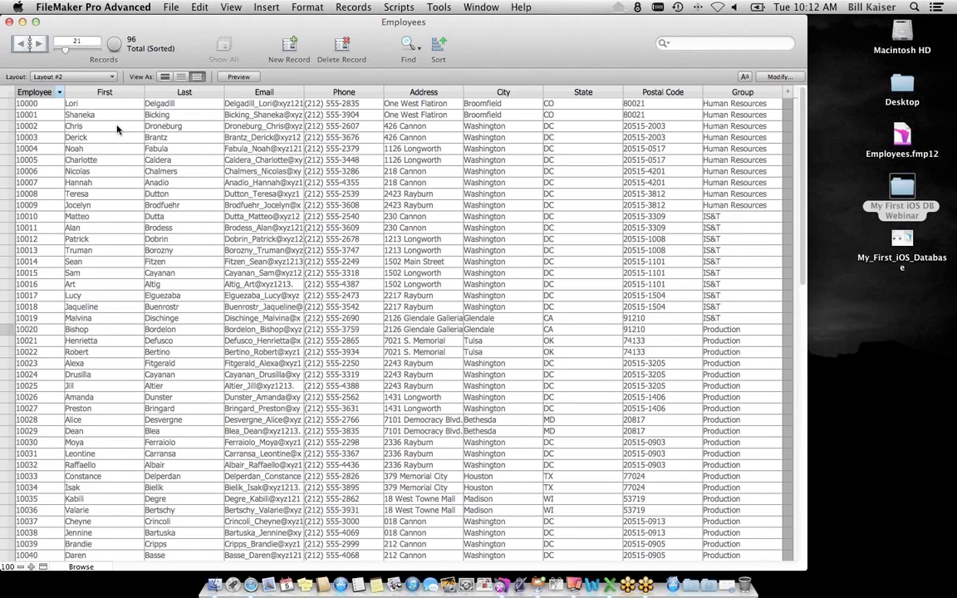
# - Switch to Layout #1 and go back to the first employee record
pyautogui.click(83, 76)
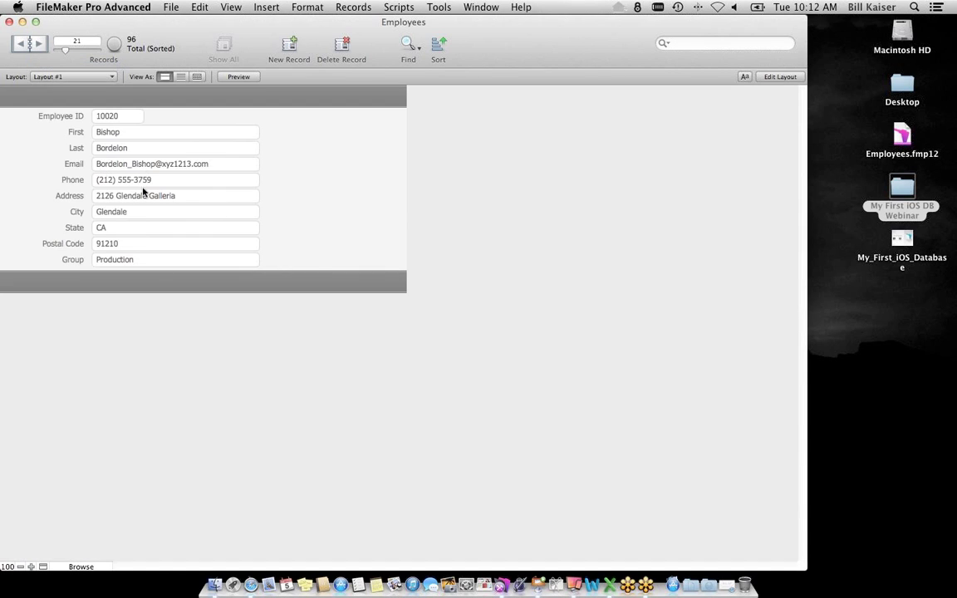
pyautogui.doubleClick(21, 43)
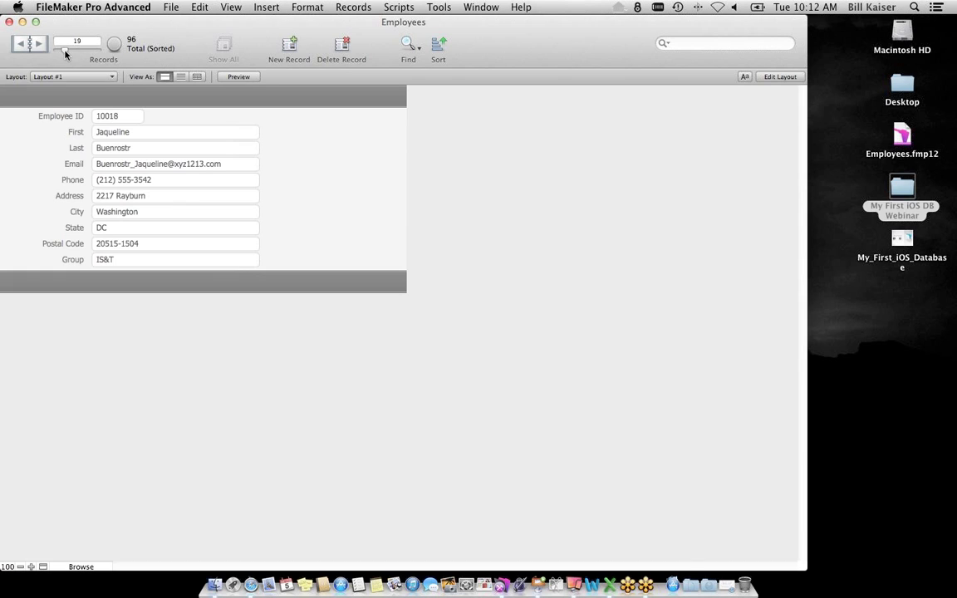
pyautogui.moveTo(41, 53); pyautogui.dragTo(41, 53)
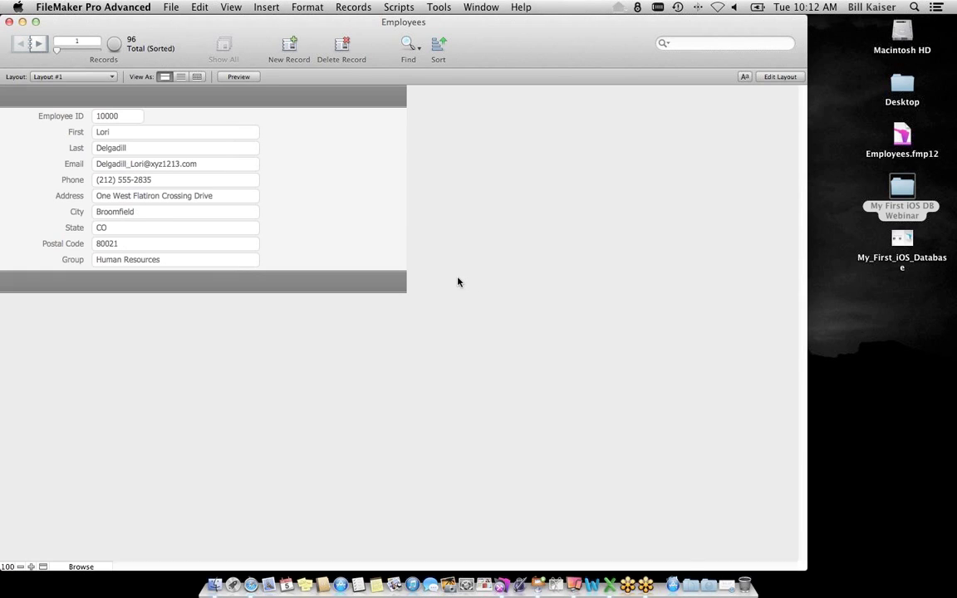
# - Share Employees.fmp12 over the FileMaker Network with access for all users
pyautogui.click(169, 8)
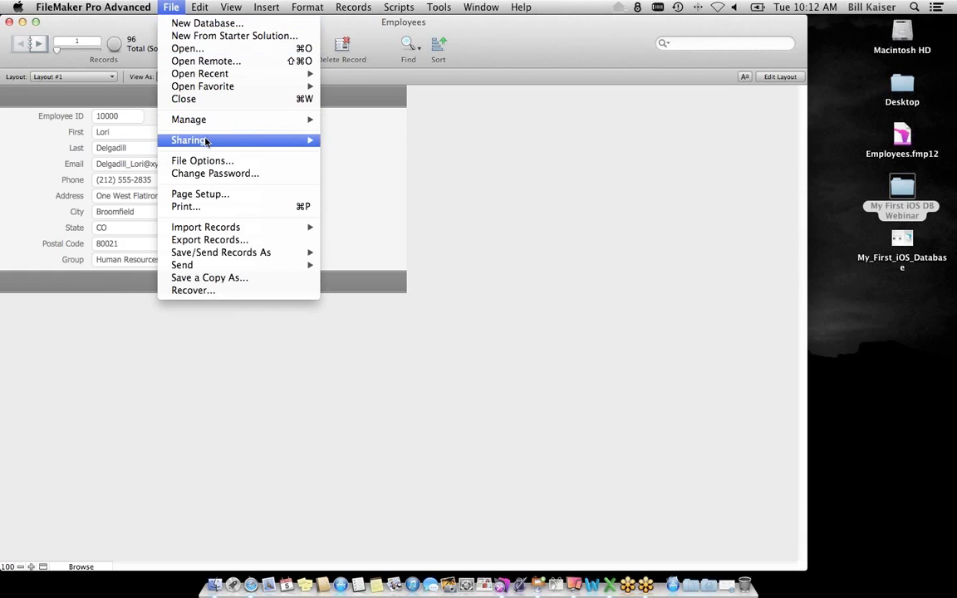
pyautogui.moveTo(309, 145)
pyautogui.click(342, 142)
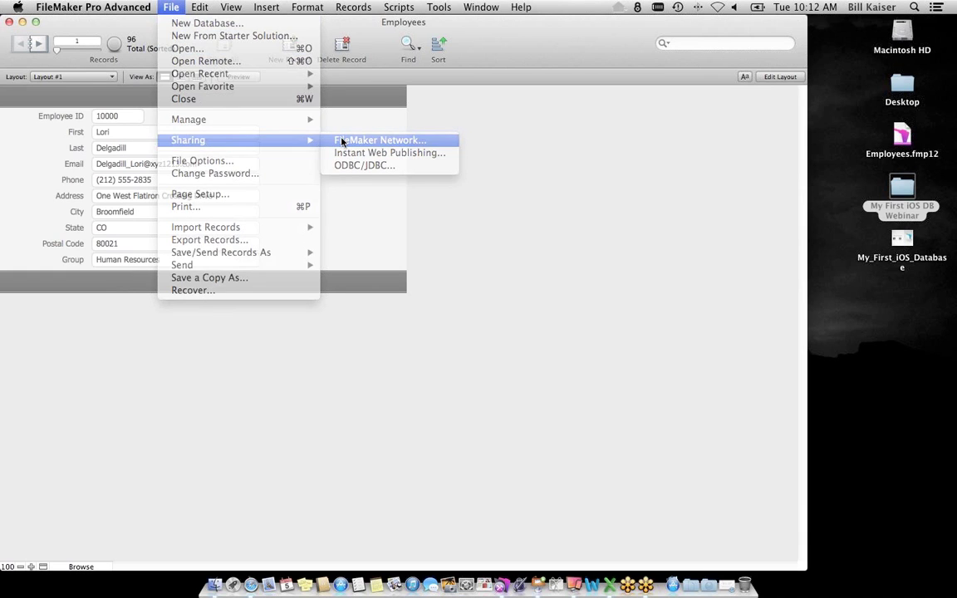
pyautogui.click(525, 227)
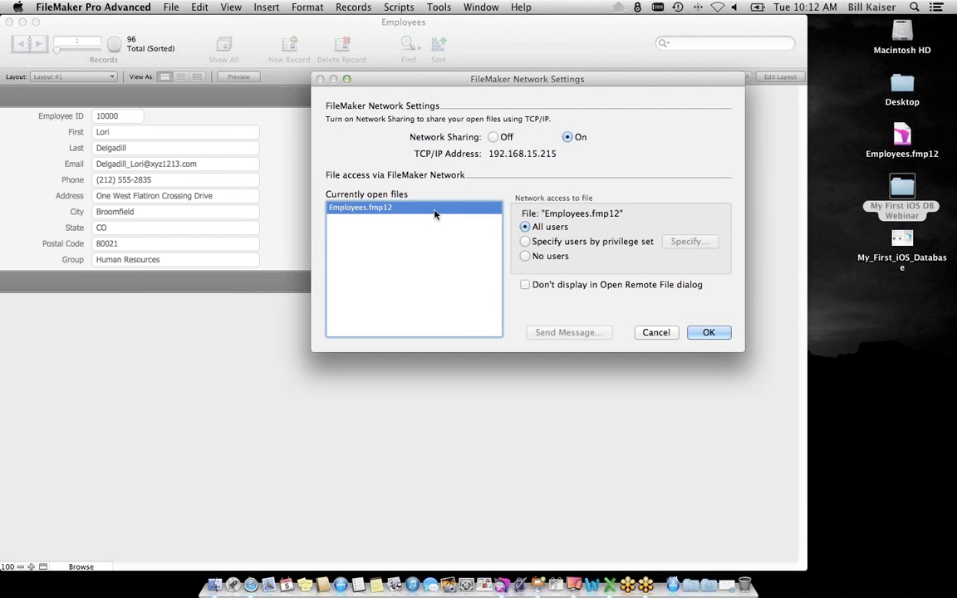
pyautogui.click(706, 333)
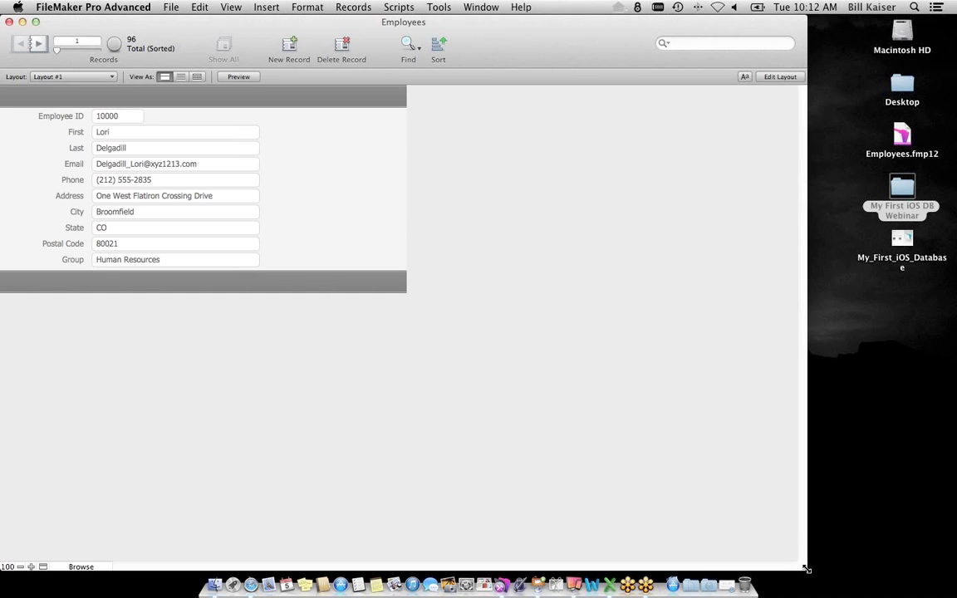
# - Arrange the Employees database window and the mirrored iPad window in Reflector side by side
pyautogui.moveTo(800, 567); pyautogui.dragTo(694, 515)
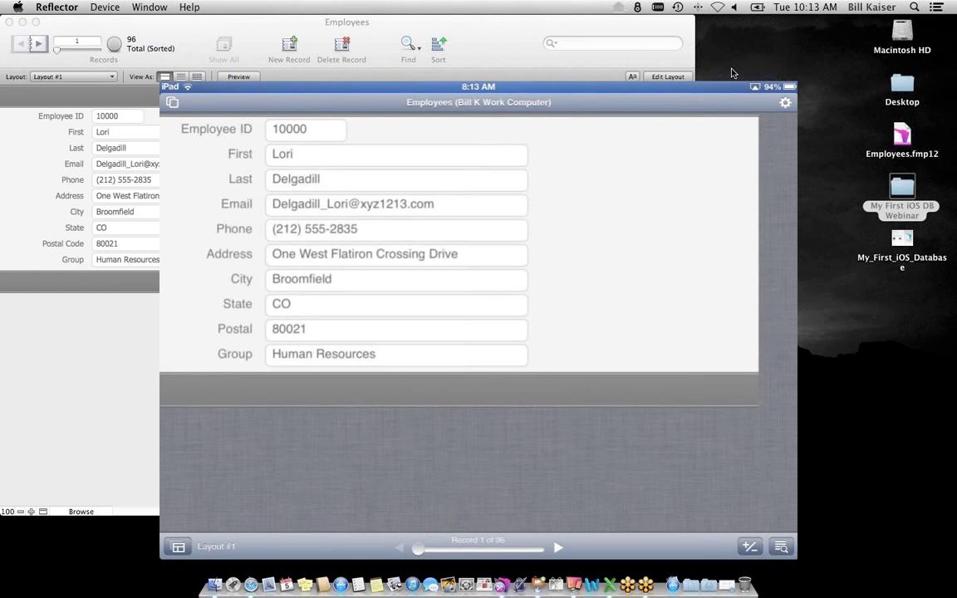
pyautogui.moveTo(616, 89); pyautogui.dragTo(854, 114)
pyautogui.click(490, 79)
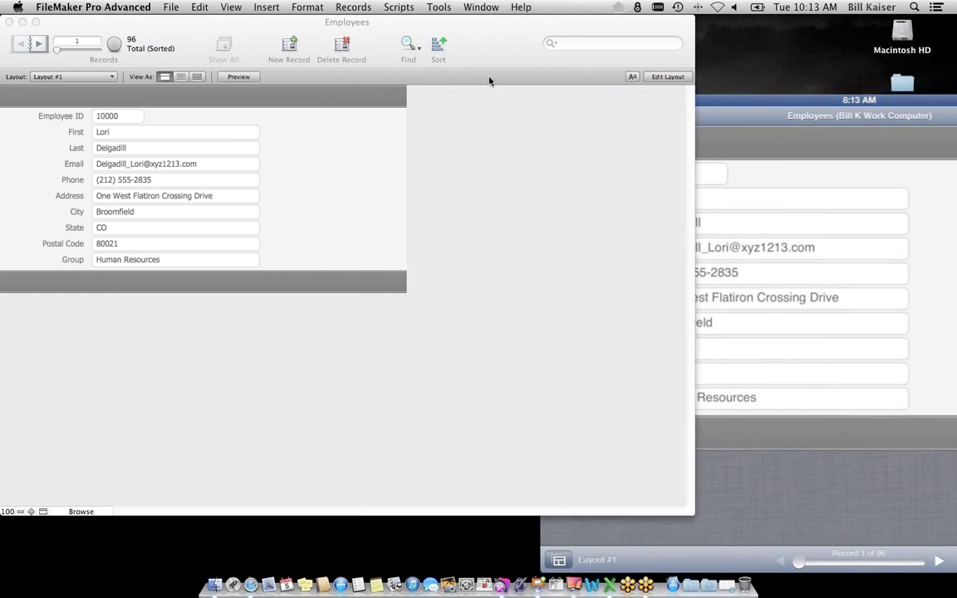
pyautogui.moveTo(642, 244); pyautogui.dragTo(524, 209)
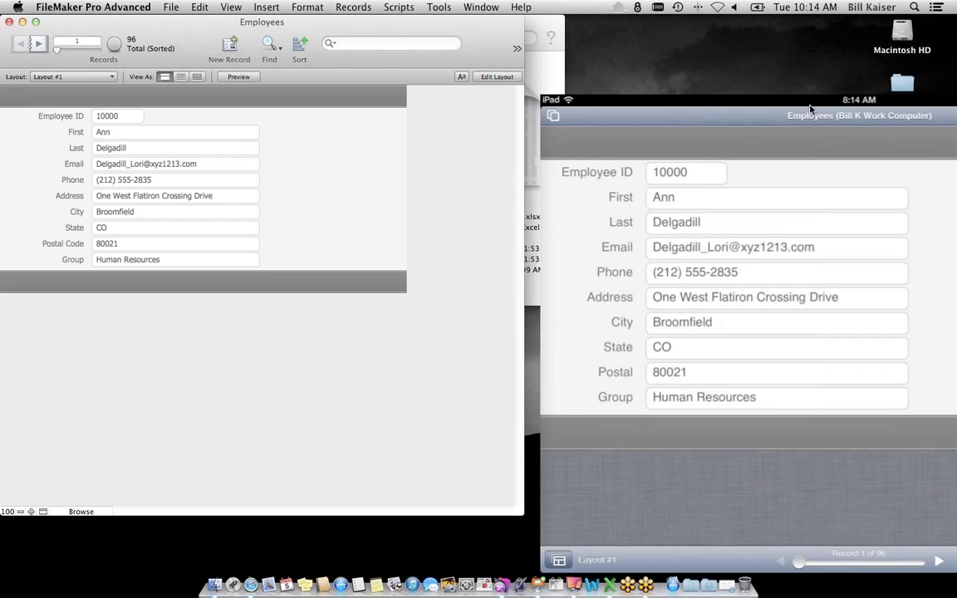
# - Return to the Employees database in FileMaker Pro, widen its window and open Layout #1 for editing
pyautogui.moveTo(811, 108); pyautogui.dragTo(453, 57)
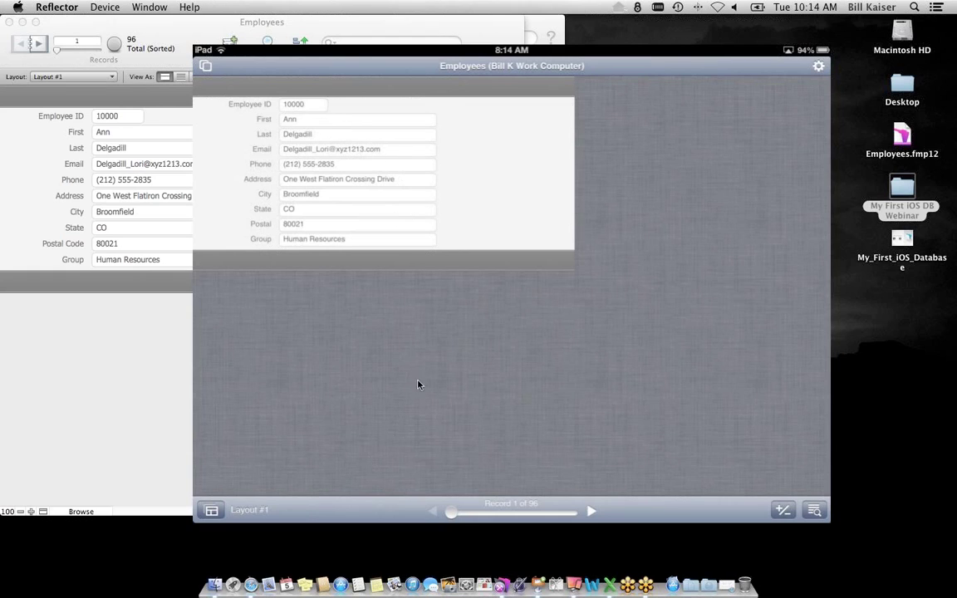
pyautogui.click(141, 401)
pyautogui.moveTo(523, 130); pyautogui.dragTo(694, 134)
pyautogui.click(662, 77)
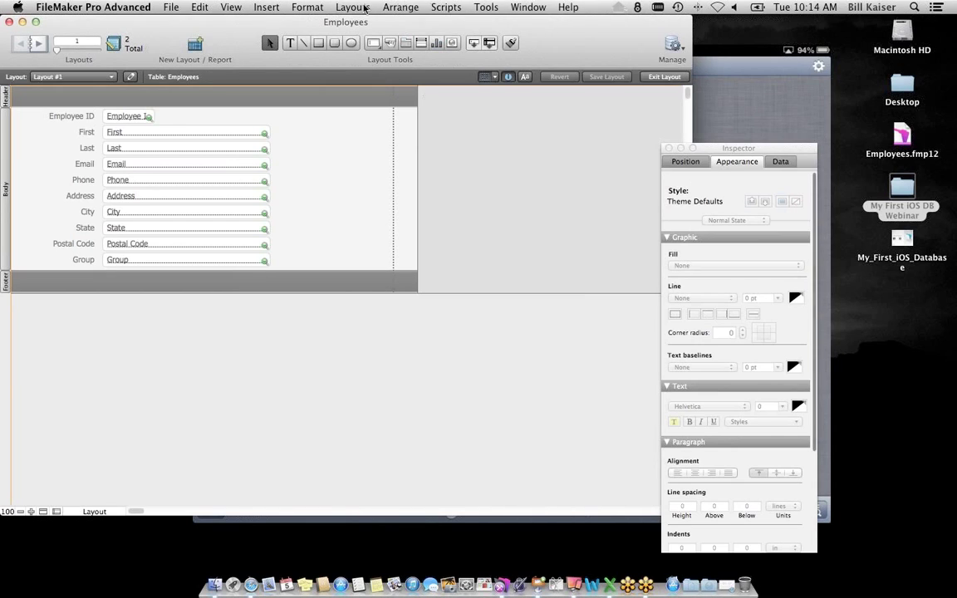
# - Start a new standard form layout named iPad from the Employees table, containing all fields
pyautogui.click(339, 8)
pyautogui.click(347, 22)
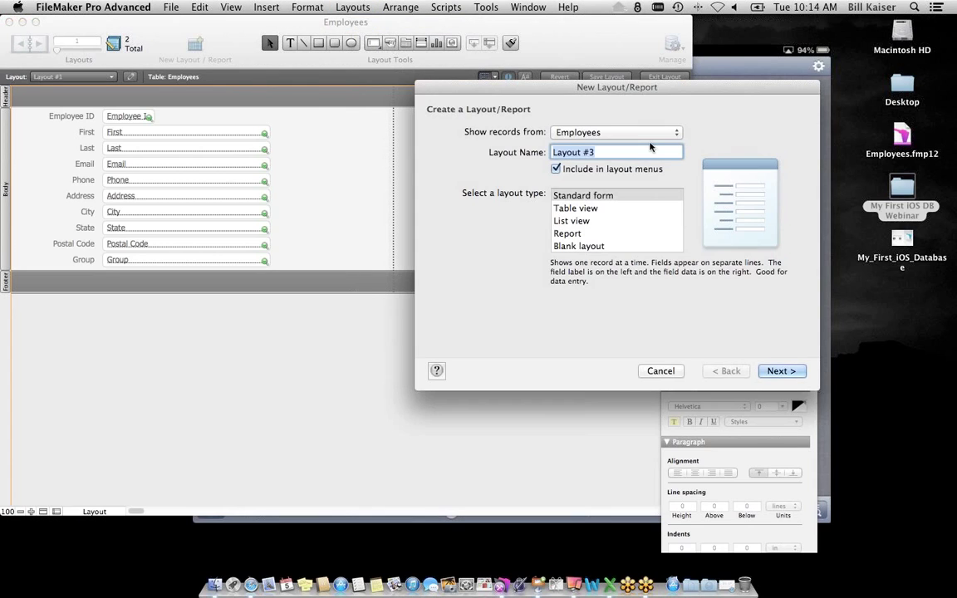
pyautogui.write('iPad')
pyautogui.click(781, 371)
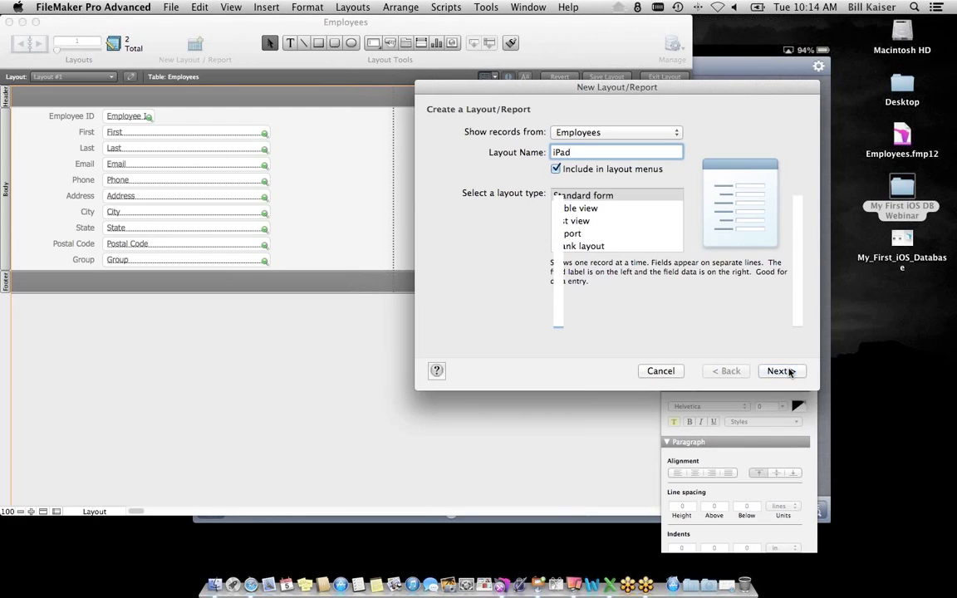
pyautogui.click(622, 233)
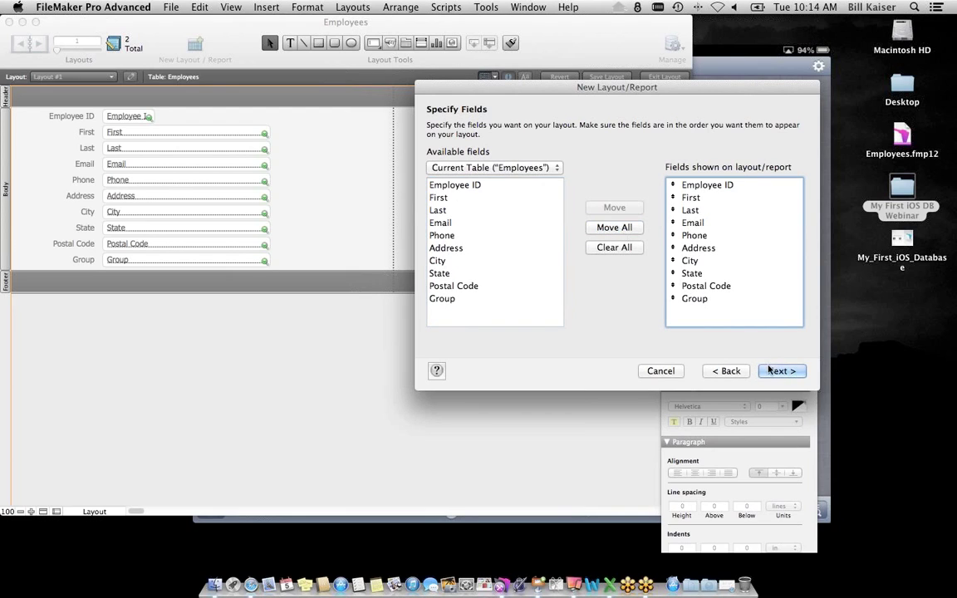
pyautogui.click(780, 372)
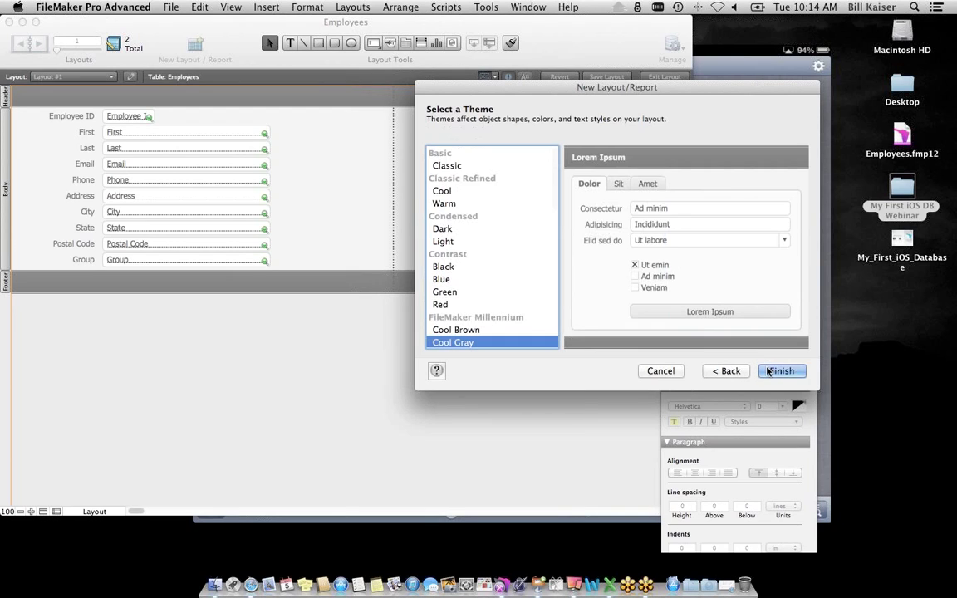
# - Compare the available layout themes and finish creating the layout with the Onyx Touch theme
pyautogui.click(463, 231)
pyautogui.click(463, 241)
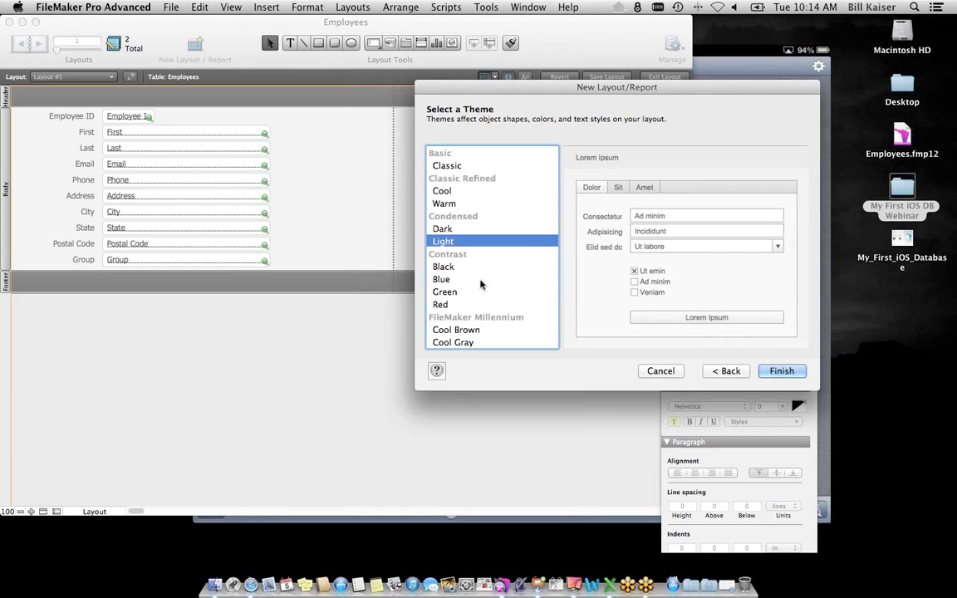
pyautogui.scroll(-3, 487, 297)
pyautogui.scroll(-5, 486, 297)
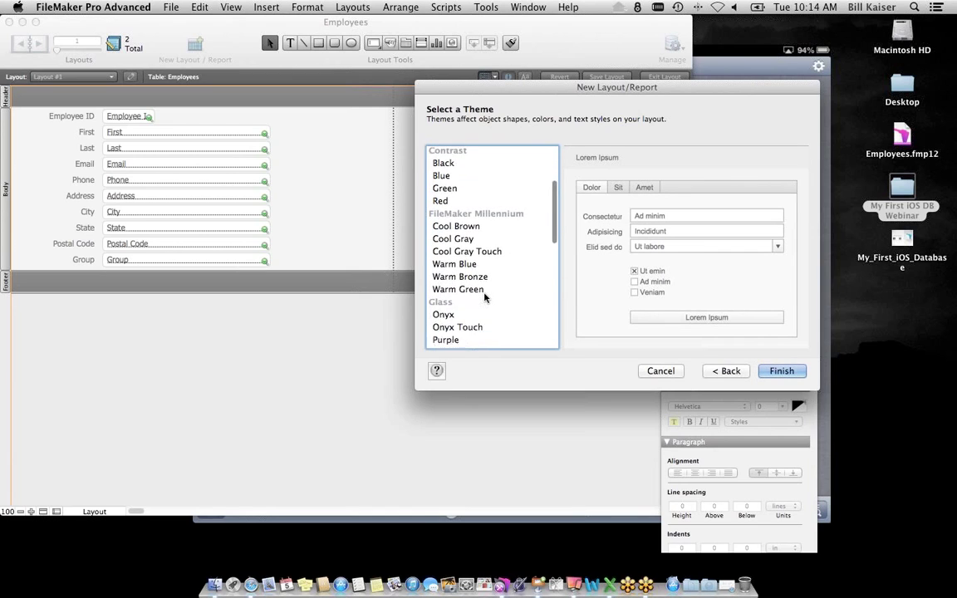
pyautogui.scroll(-2, 487, 298)
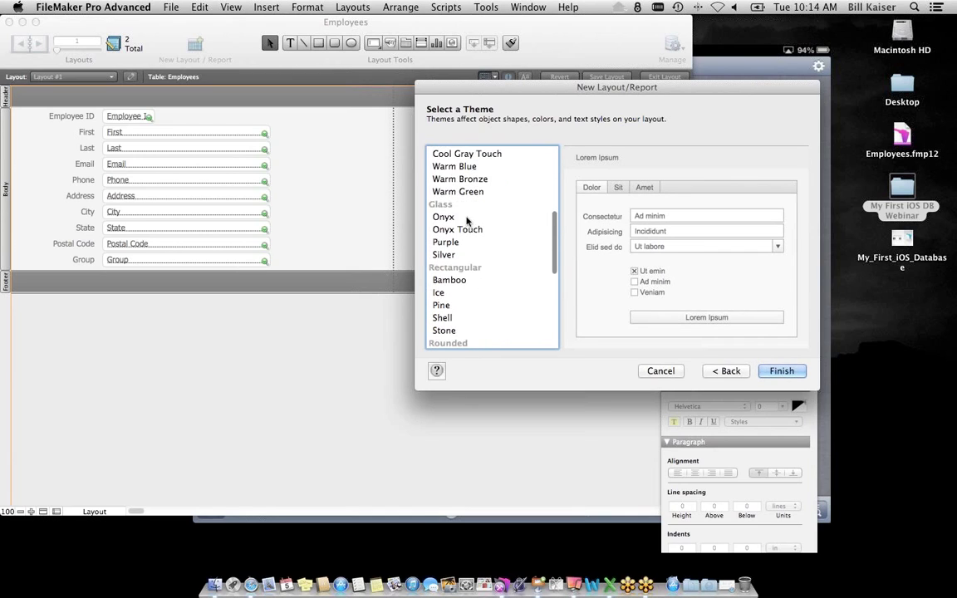
pyautogui.click(458, 217)
pyautogui.click(469, 231)
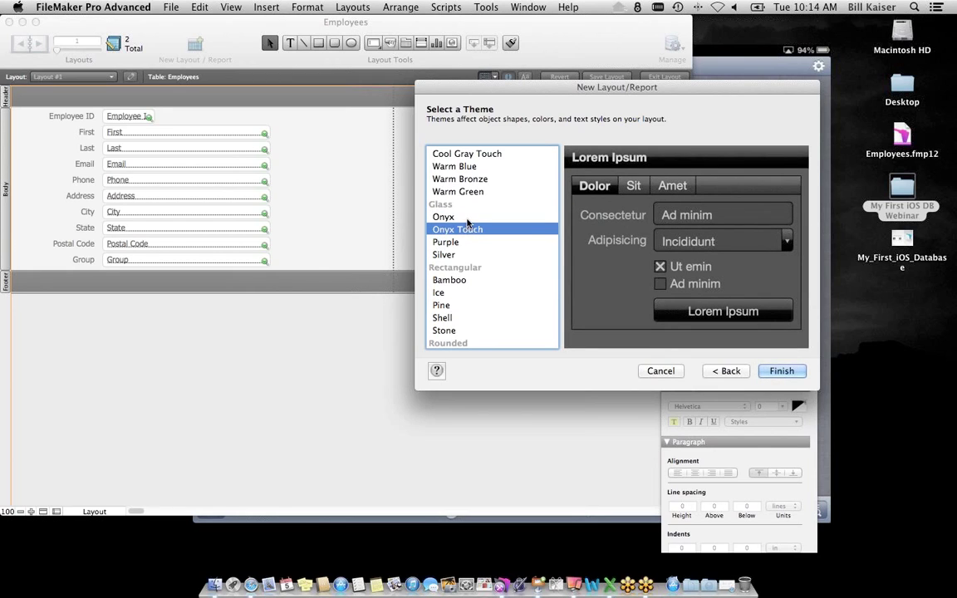
pyautogui.click(464, 216)
pyautogui.scroll(-5, 482, 260)
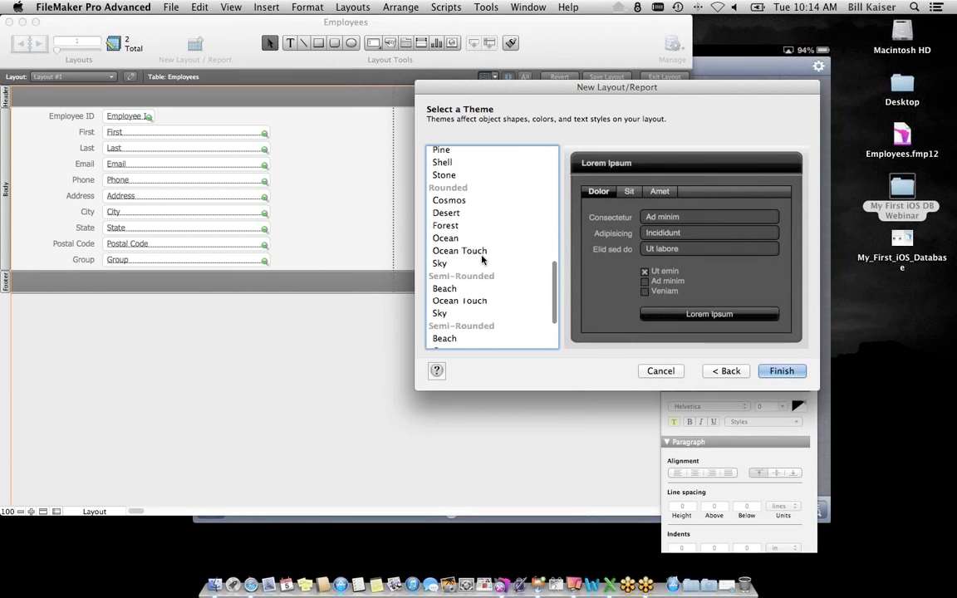
pyautogui.scroll(8, 486, 274)
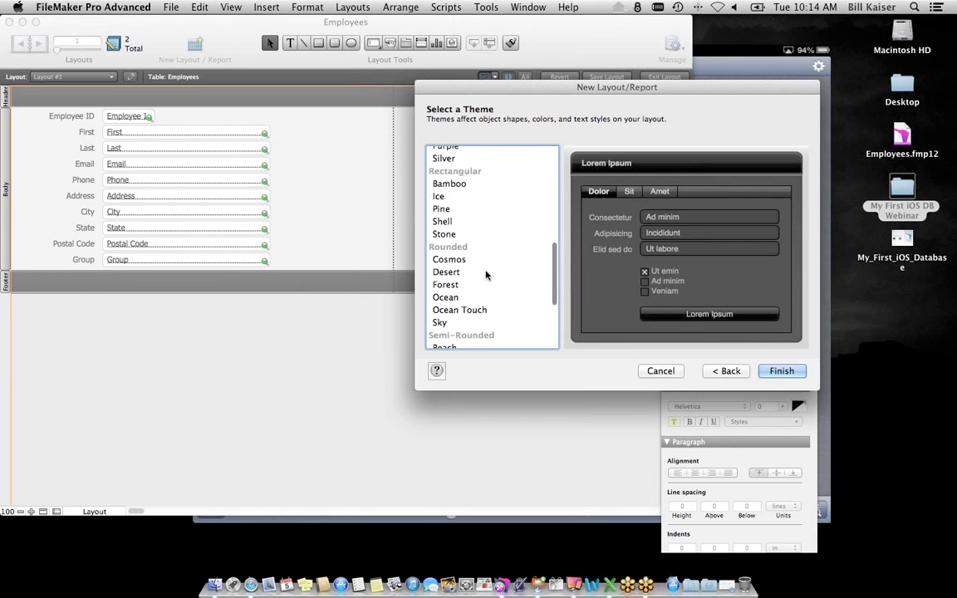
pyautogui.click(473, 200)
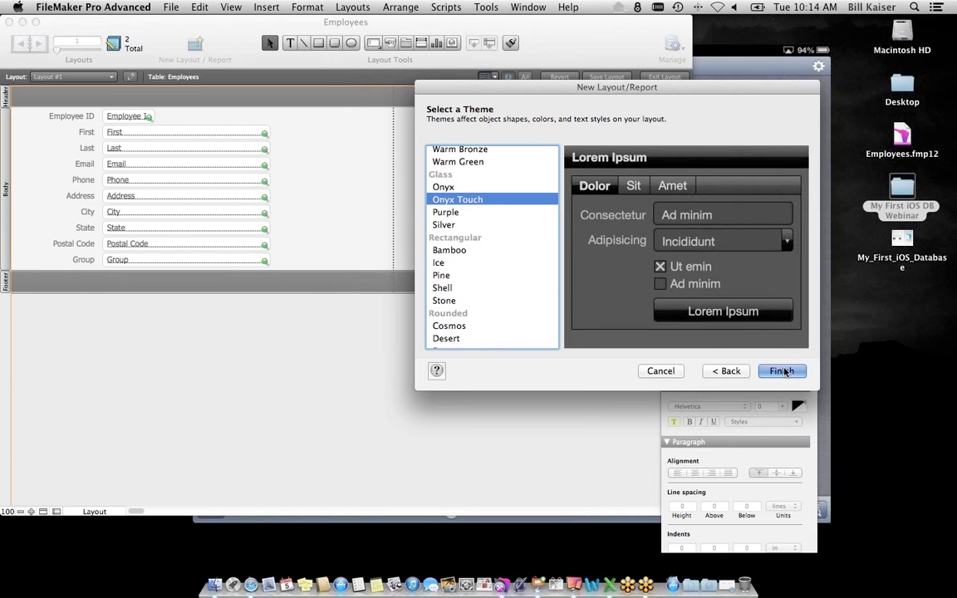
pyautogui.click(782, 371)
# - Move the Inspector aside and enlarge the Employees window until the full iPad landscape guide fits
pyautogui.moveTo(755, 150); pyautogui.dragTo(813, 151)
pyautogui.moveTo(694, 195); pyautogui.dragTo(722, 196)
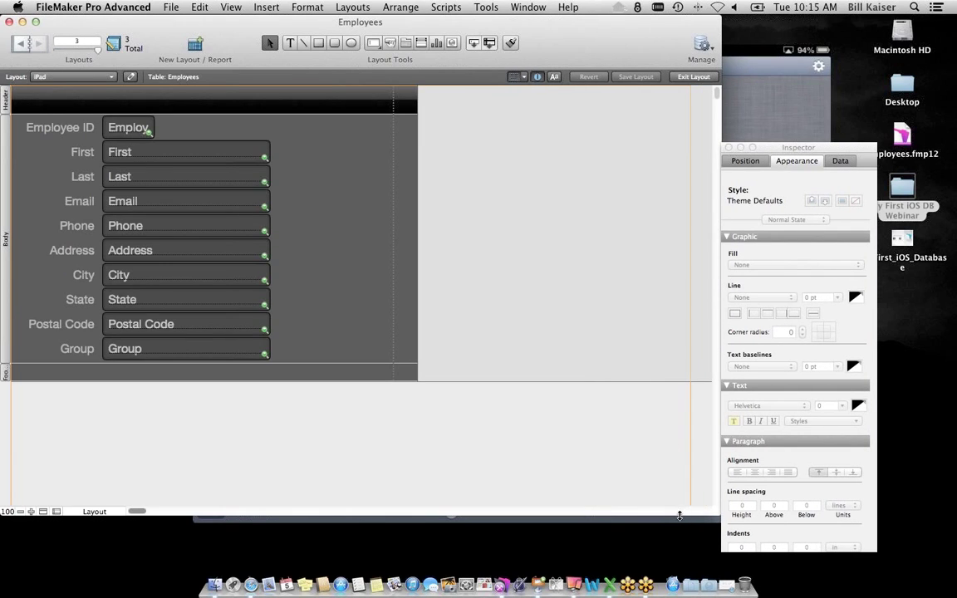
pyautogui.moveTo(680, 516); pyautogui.dragTo(680, 556)
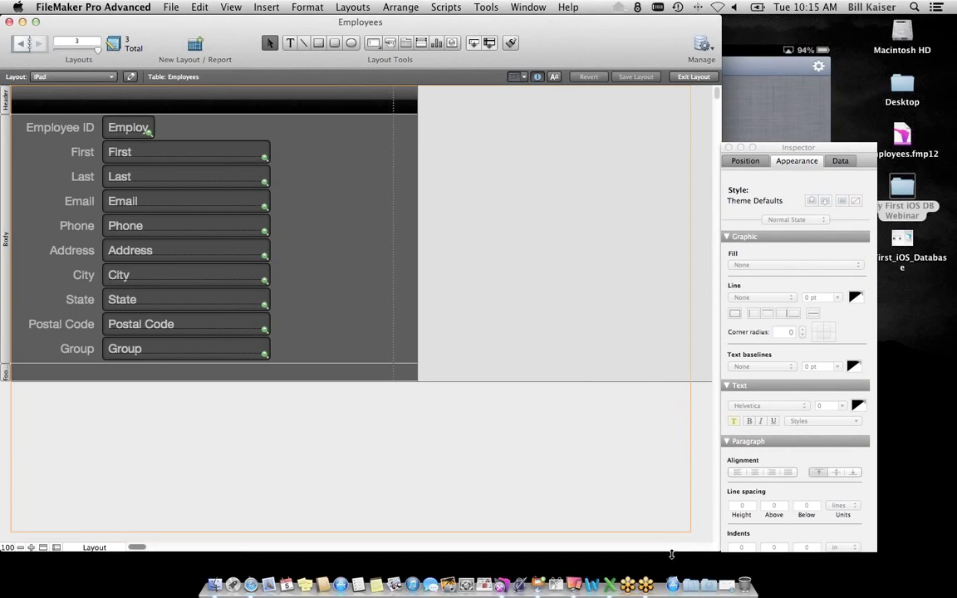
# - Try out the iPhone 320 x 385 (portrait) screen guide on the layout and hide it again
pyautogui.click(524, 78)
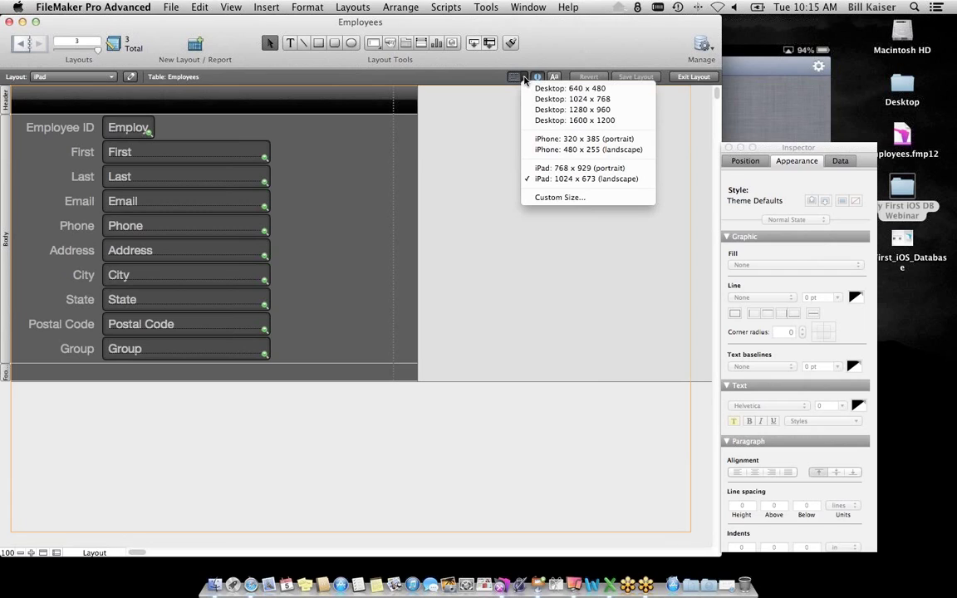
pyautogui.click(539, 139)
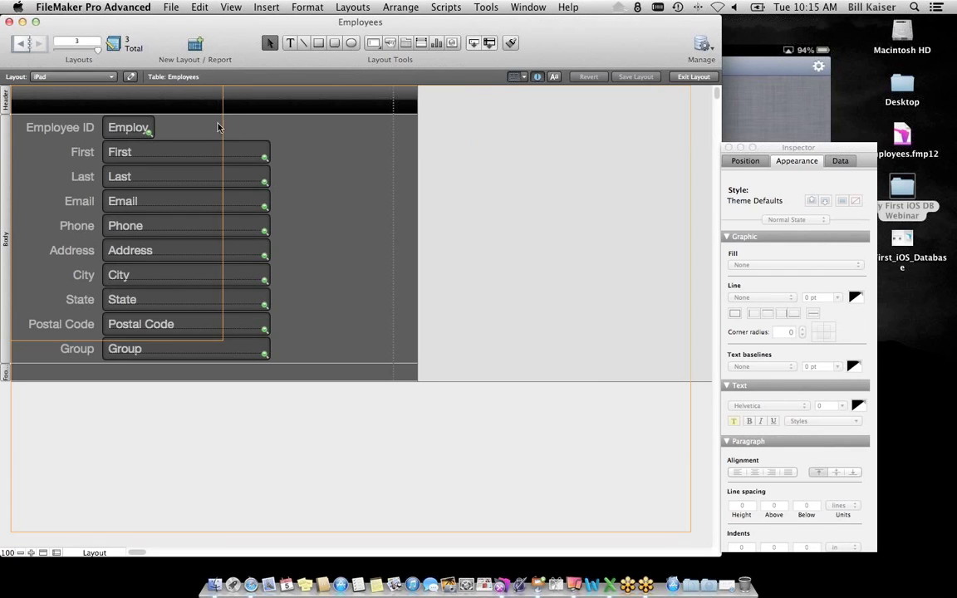
pyautogui.click(524, 79)
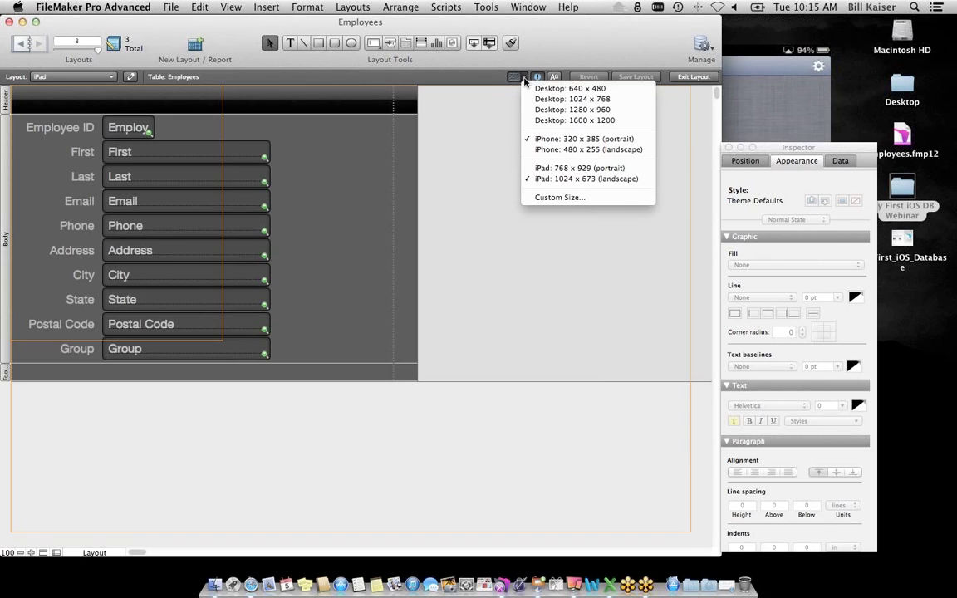
pyautogui.click(545, 140)
pyautogui.moveTo(419, 195); pyautogui.dragTo(688, 201)
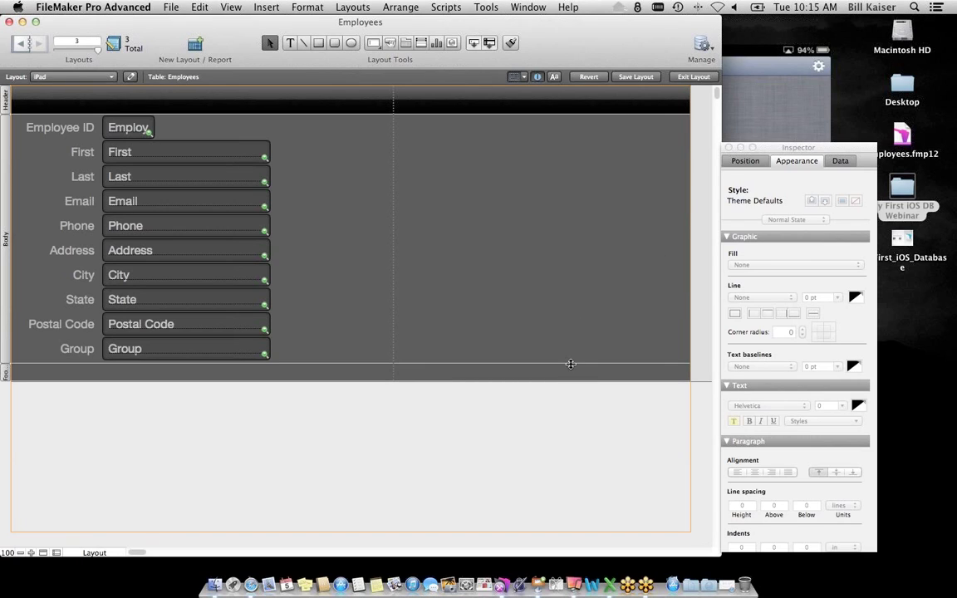
pyautogui.moveTo(573, 363); pyautogui.dragTo(572, 512)
pyautogui.click(695, 77)
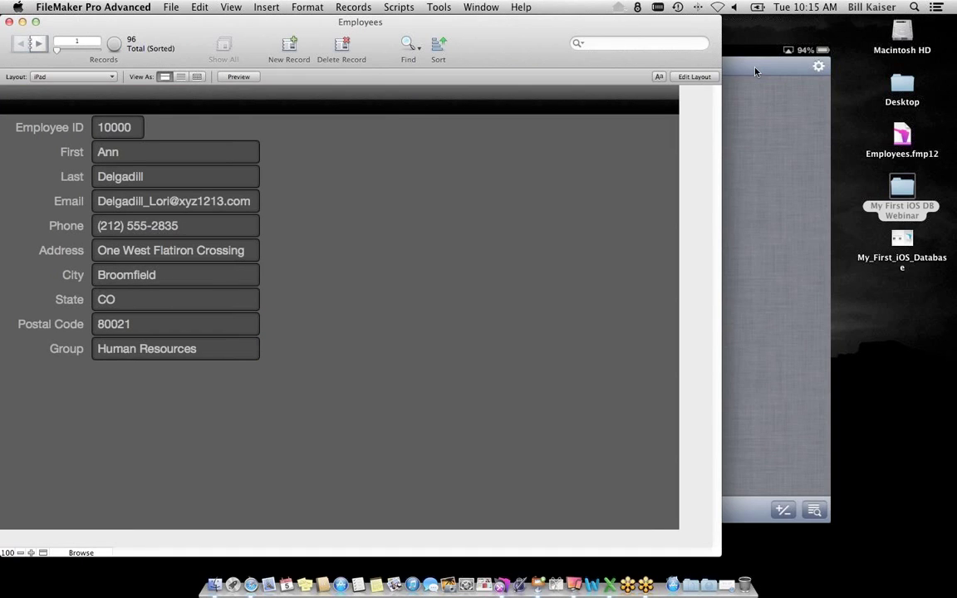
pyautogui.click(731, 72)
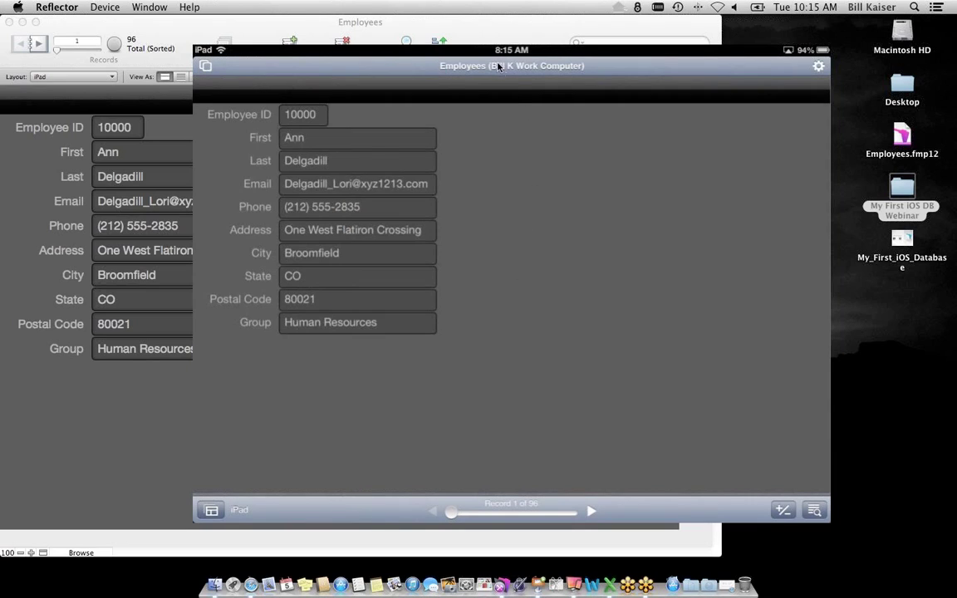
# - Return to FileMaker Pro and change the iPad layout's theme to River Touch
pyautogui.click(106, 388)
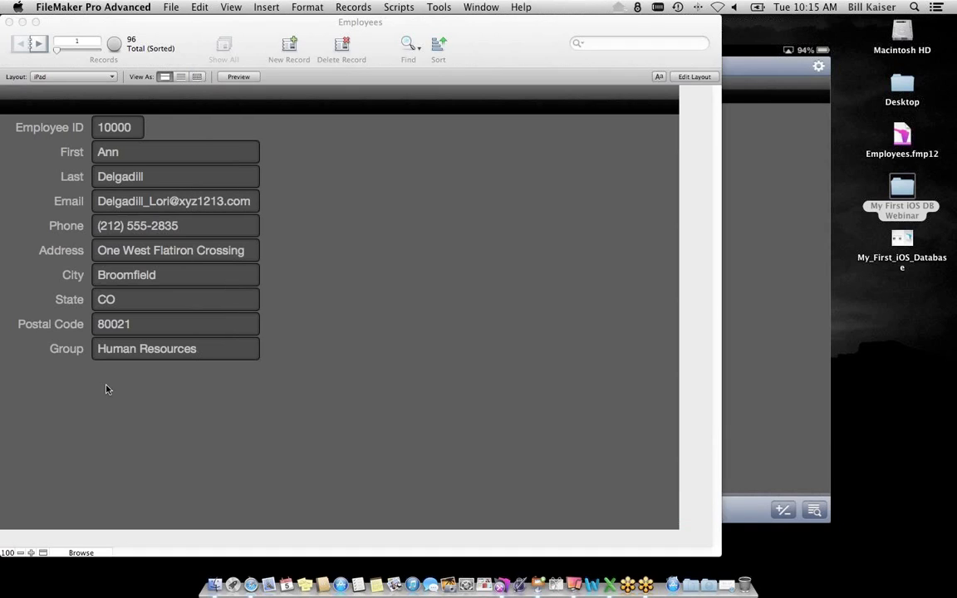
pyautogui.click(702, 78)
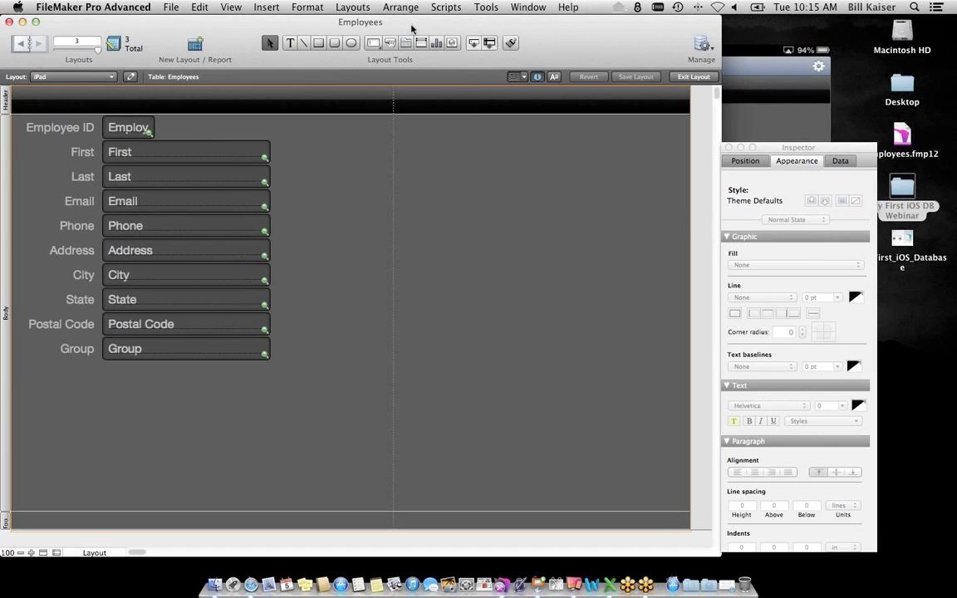
pyautogui.click(352, 7)
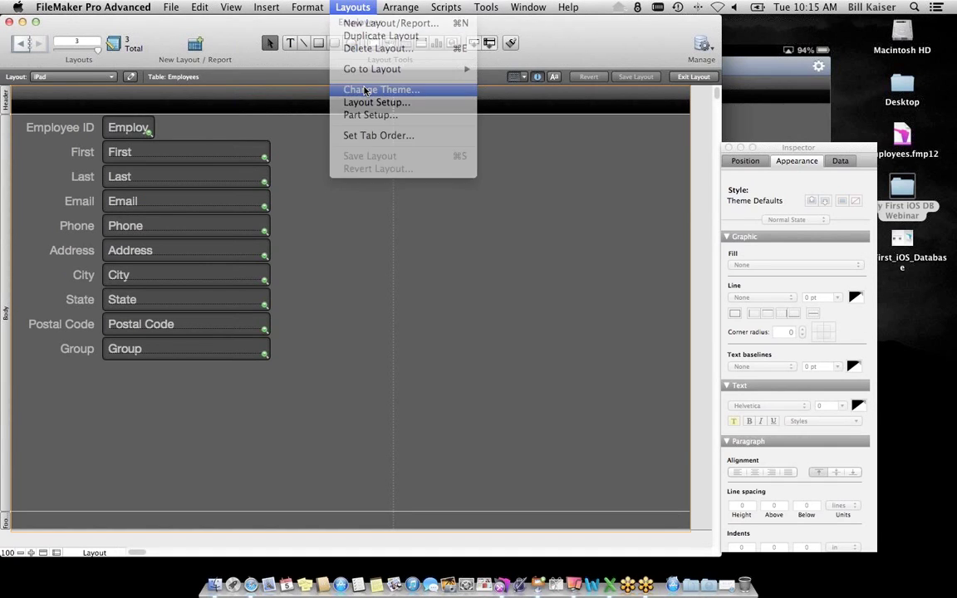
pyautogui.click(366, 90)
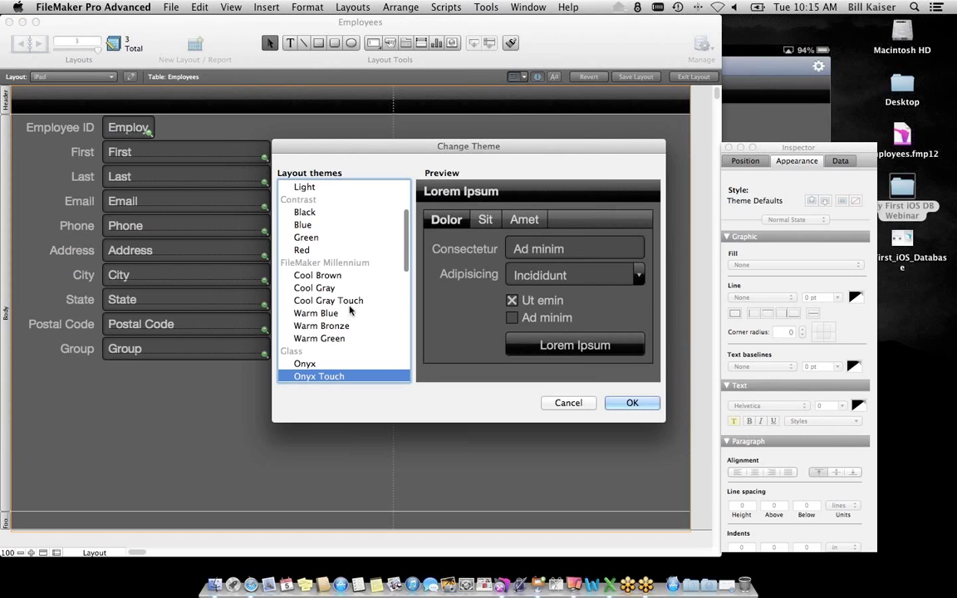
pyautogui.click(353, 301)
pyautogui.scroll(-2, 349, 309)
pyautogui.scroll(-10, 345, 311)
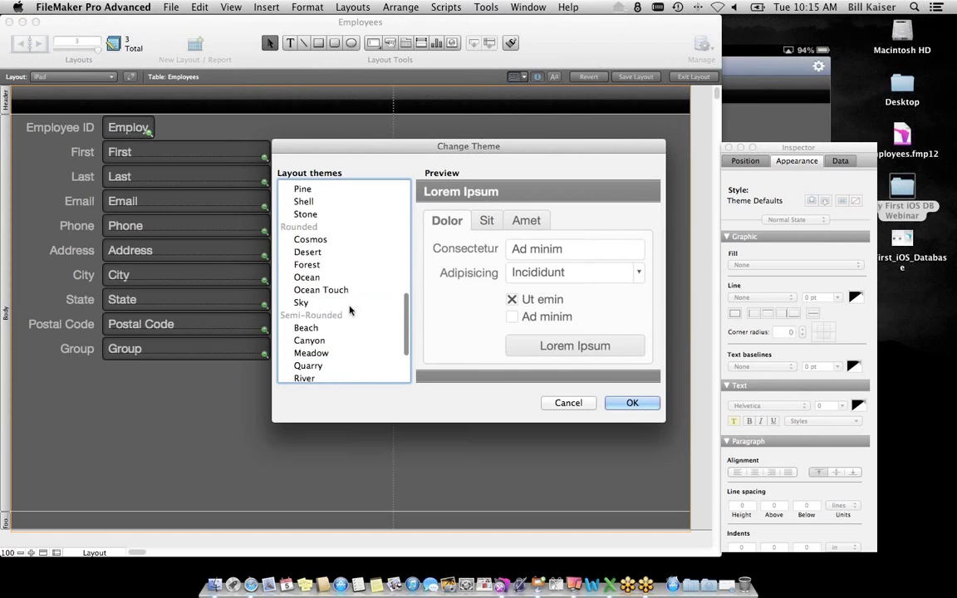
pyautogui.click(337, 315)
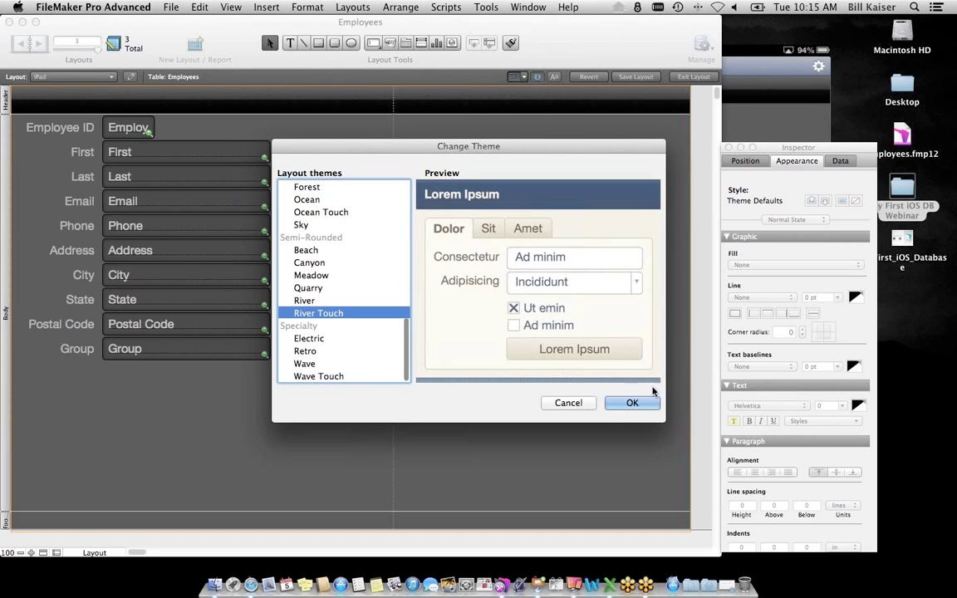
pyautogui.click(646, 403)
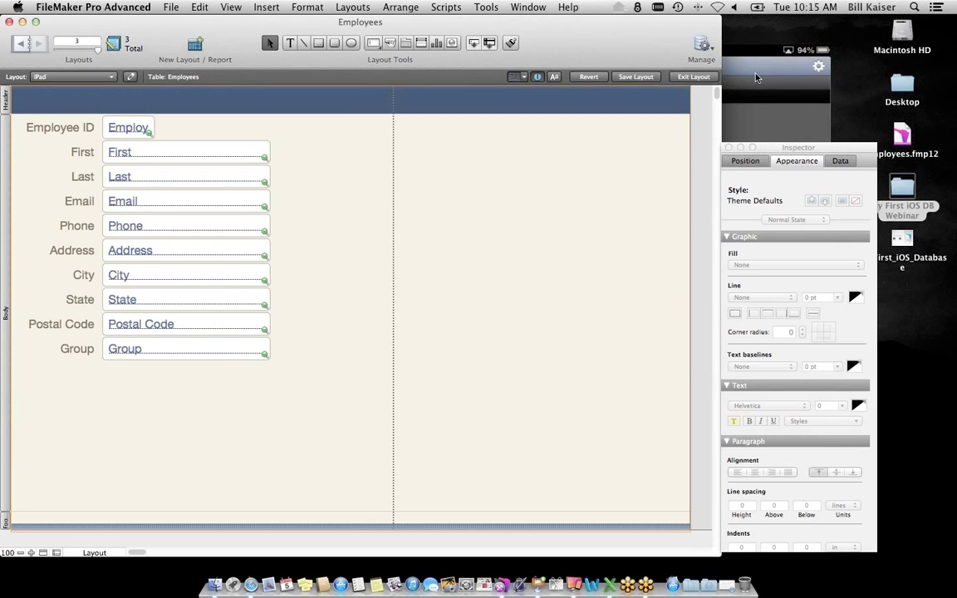
# - Switch to Reflector, move the mirrored iPad window lower and return to the Employees layout in FileMaker Pro
pyautogui.click(736, 55)
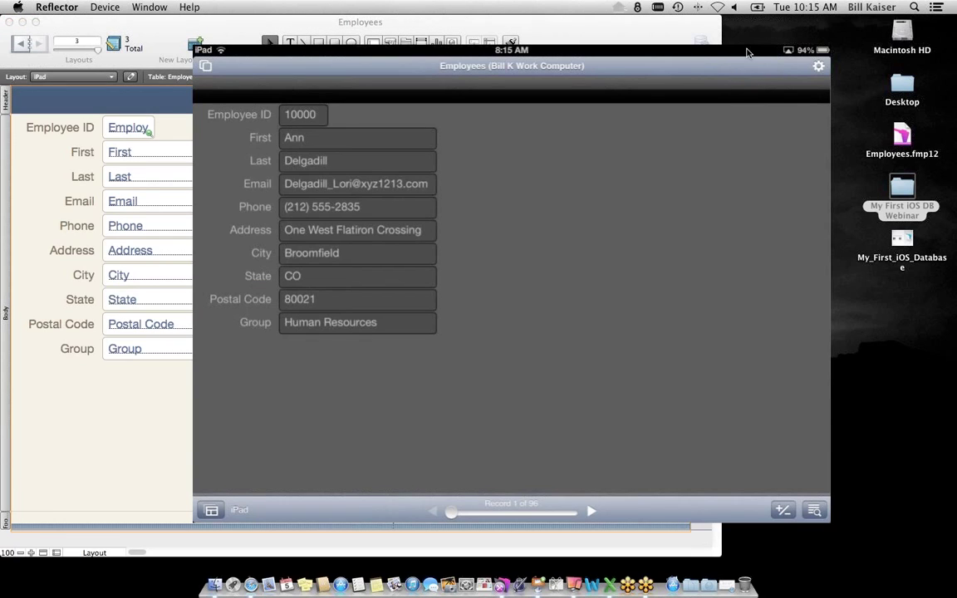
pyautogui.moveTo(762, 58); pyautogui.dragTo(774, 96)
pyautogui.press('super+Tab')
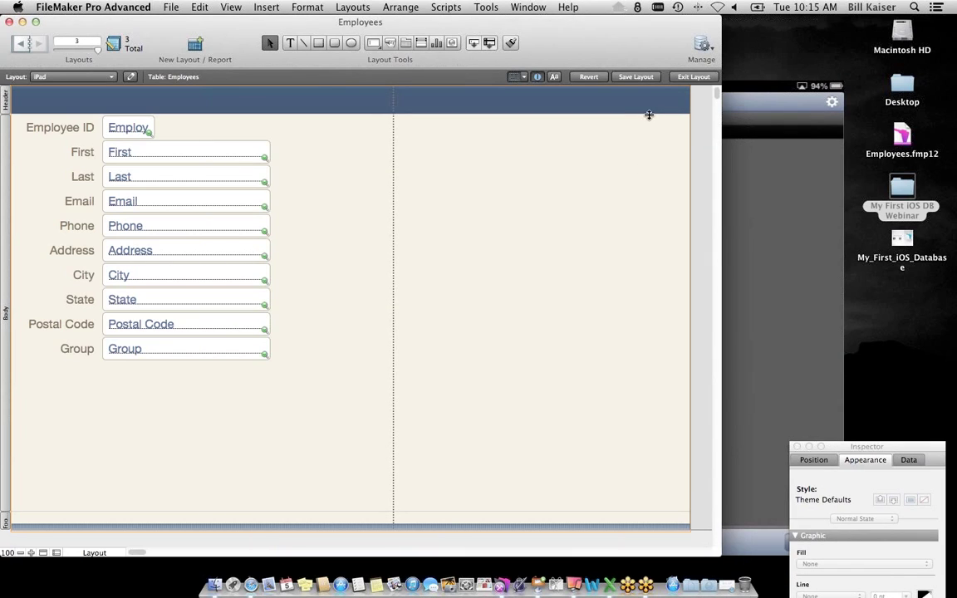
# - Exit layout editing and check the new theme on the mirrored iPad in Reflector, moving its window higher
pyautogui.click(682, 78)
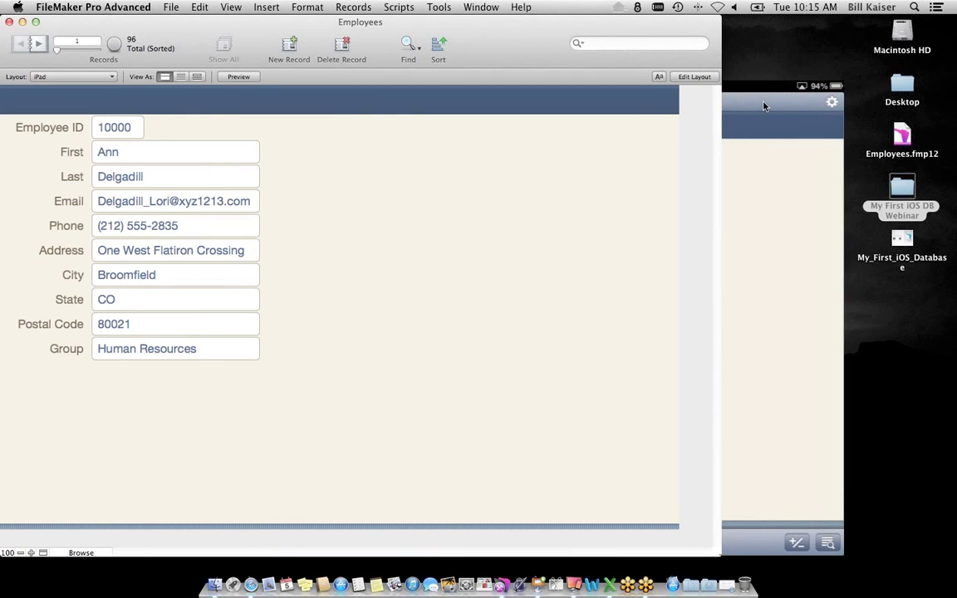
pyautogui.click(761, 108)
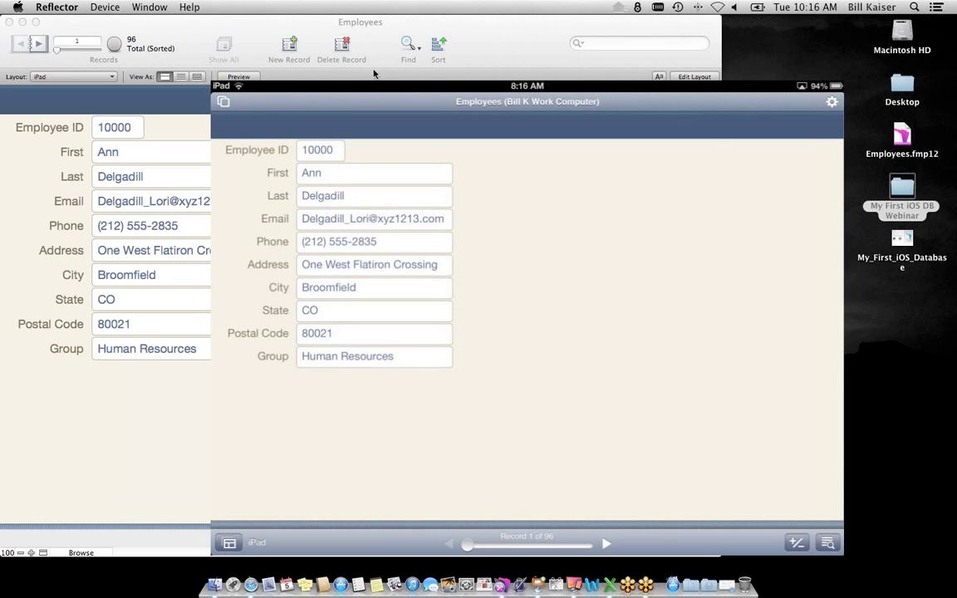
pyautogui.moveTo(363, 92); pyautogui.dragTo(330, 57)
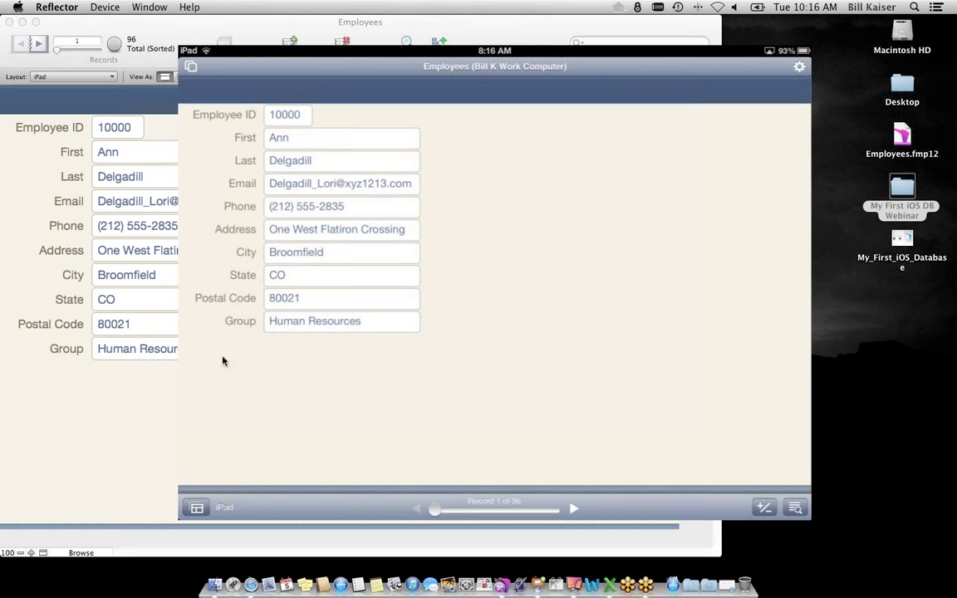
# - Return to FileMaker Pro and choose Equipment.xlsx from the webinar folder's Employee files subfolder as the source for a record import
pyautogui.click(120, 406)
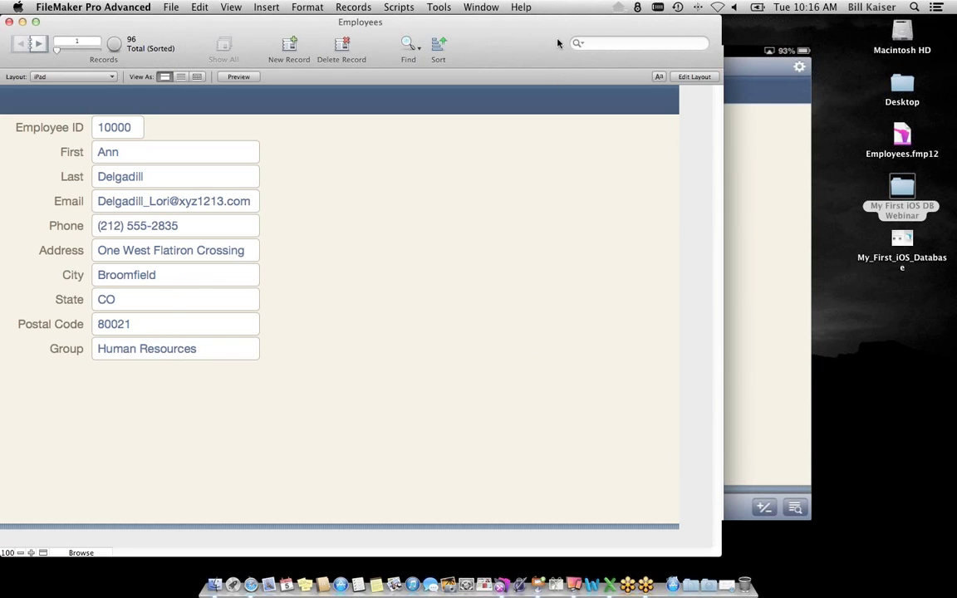
pyautogui.click(171, 7)
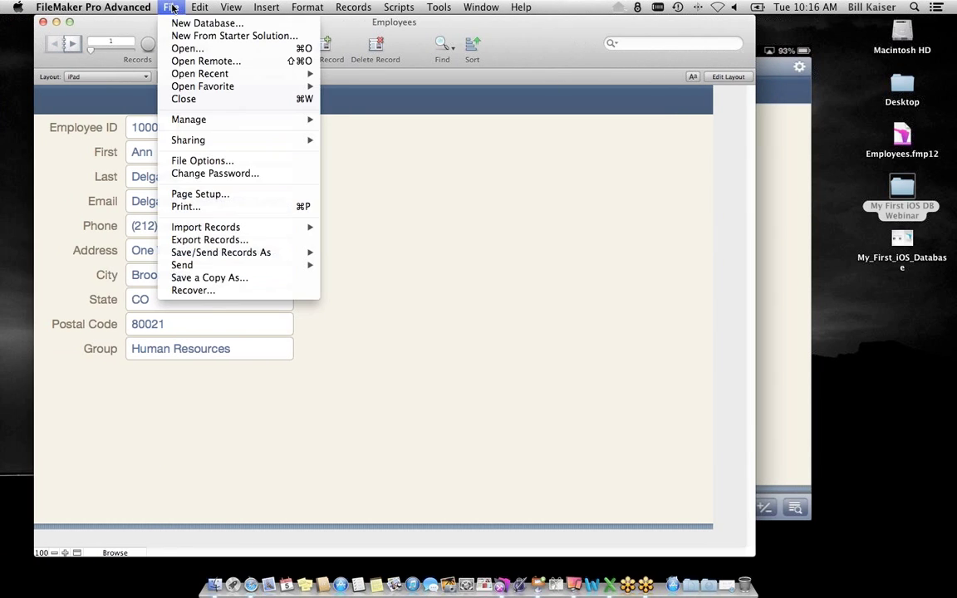
pyautogui.moveTo(241, 227)
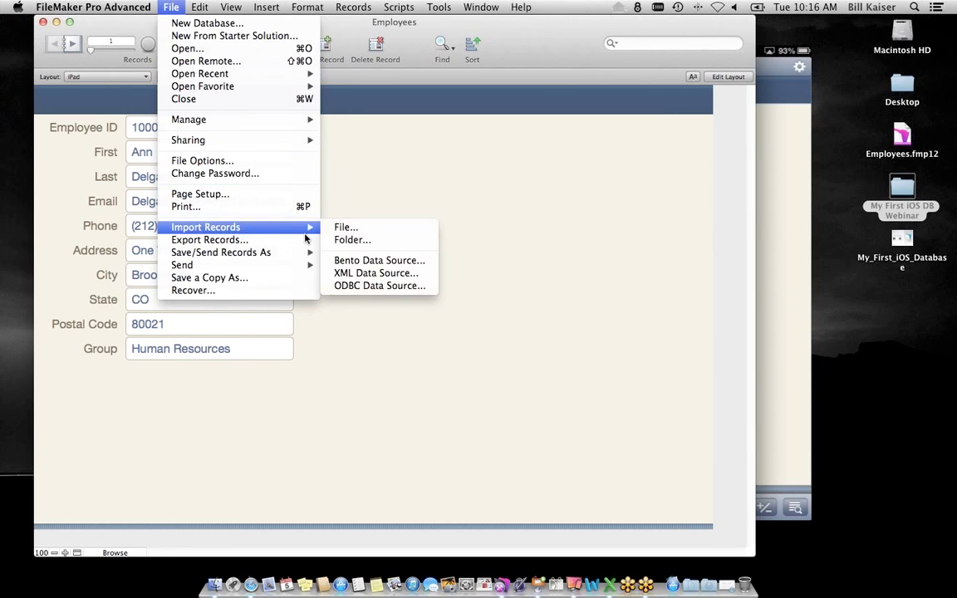
pyautogui.click(344, 228)
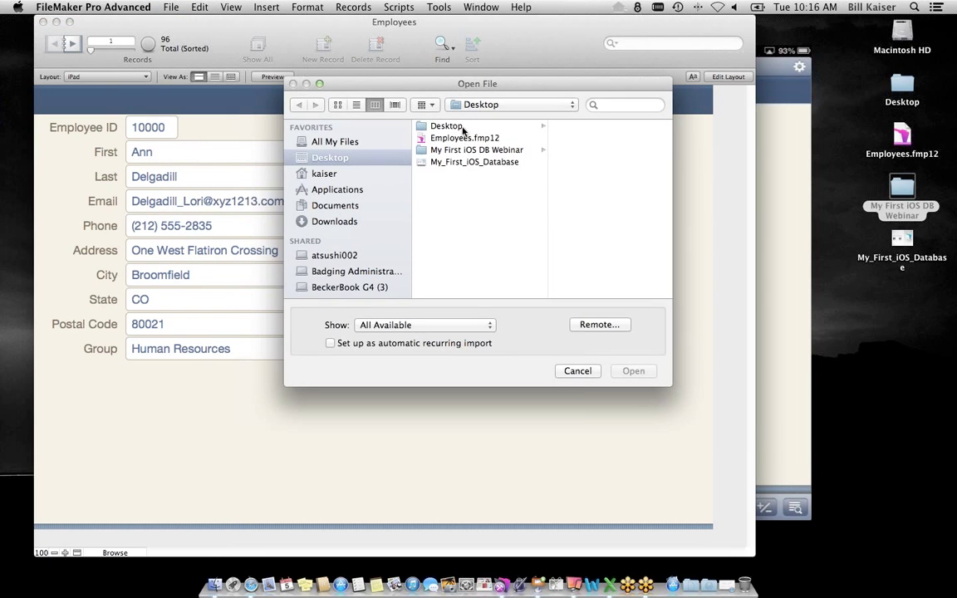
pyautogui.click(466, 151)
pyautogui.click(565, 151)
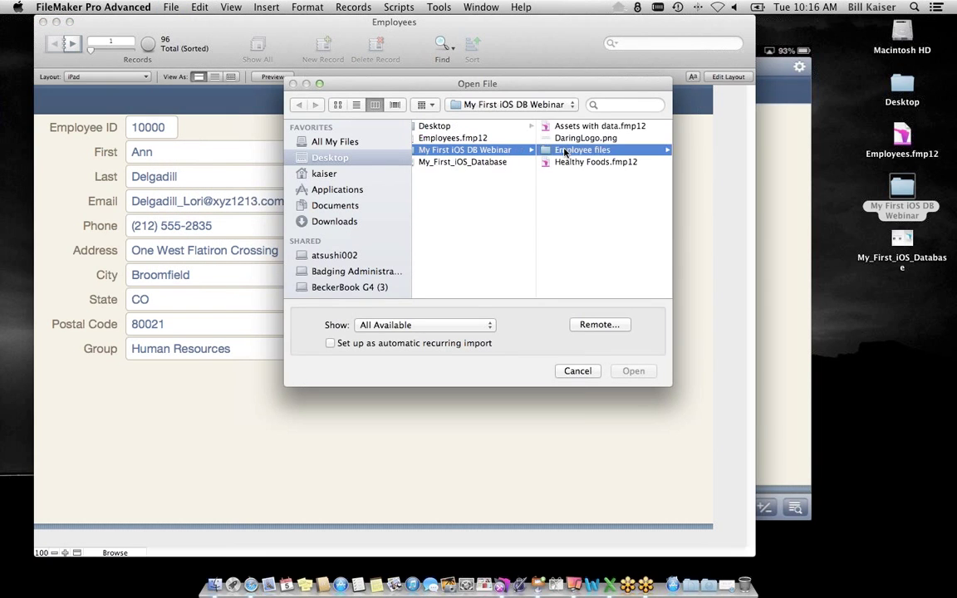
pyautogui.click(573, 140)
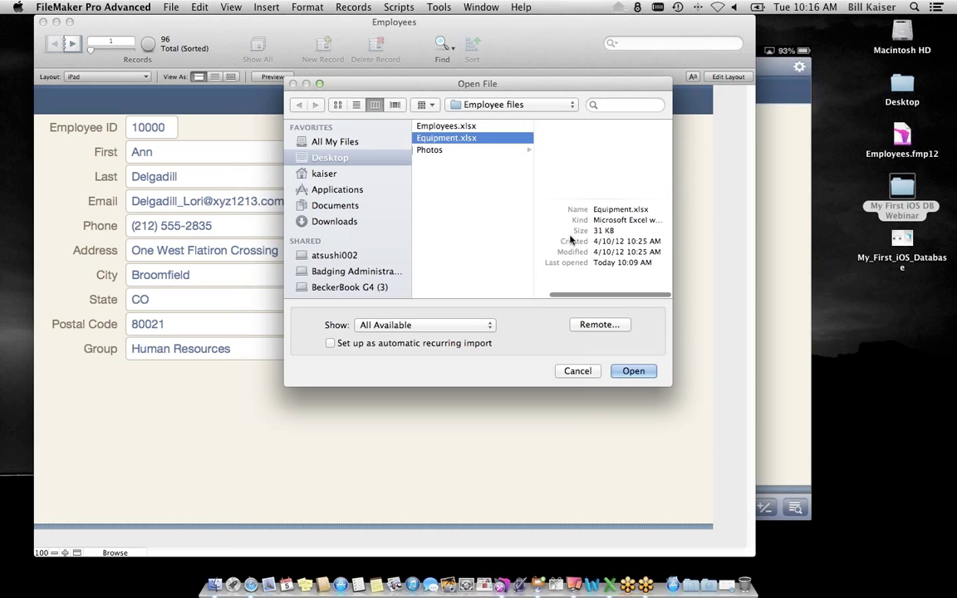
pyautogui.click(647, 371)
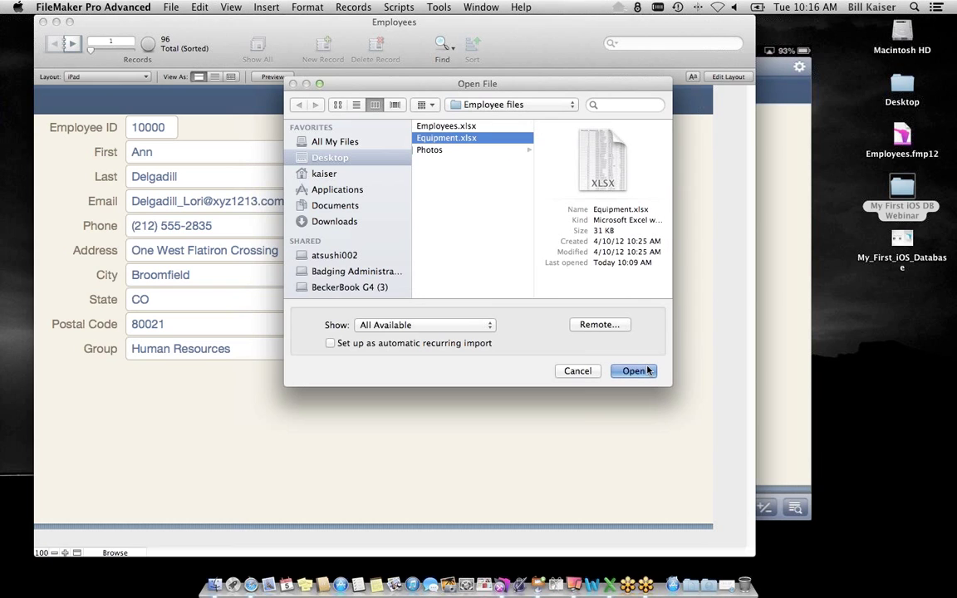
# - Import the spreadsheet into a new Equipment table, treating the first record as field names, and close the import summary
pyautogui.click(609, 78)
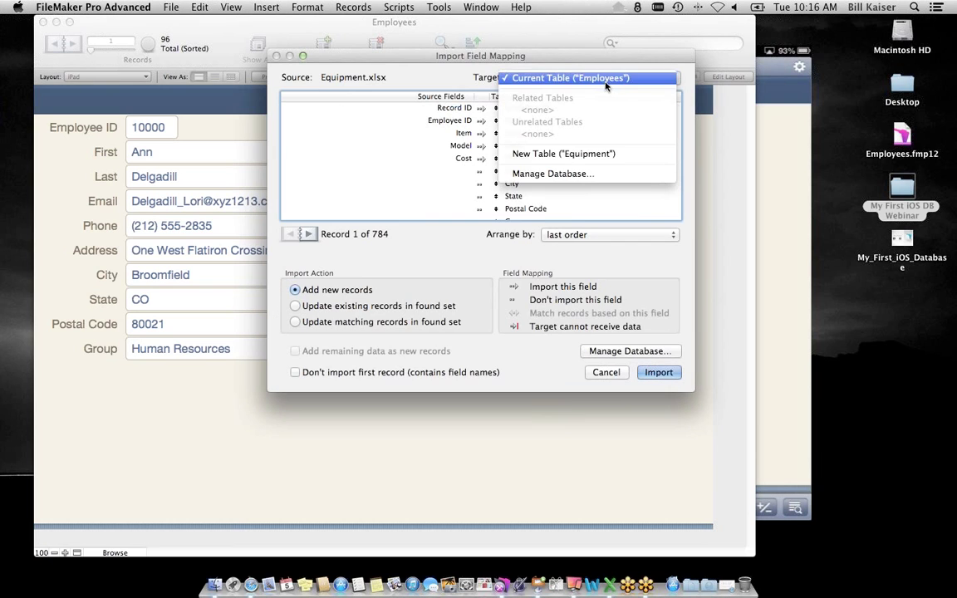
pyautogui.click(609, 153)
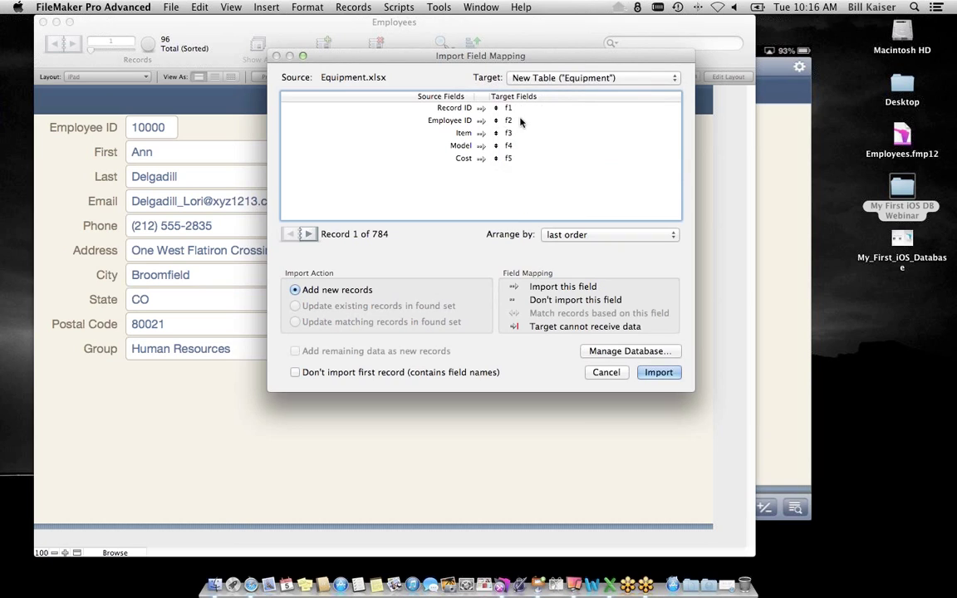
pyautogui.click(296, 372)
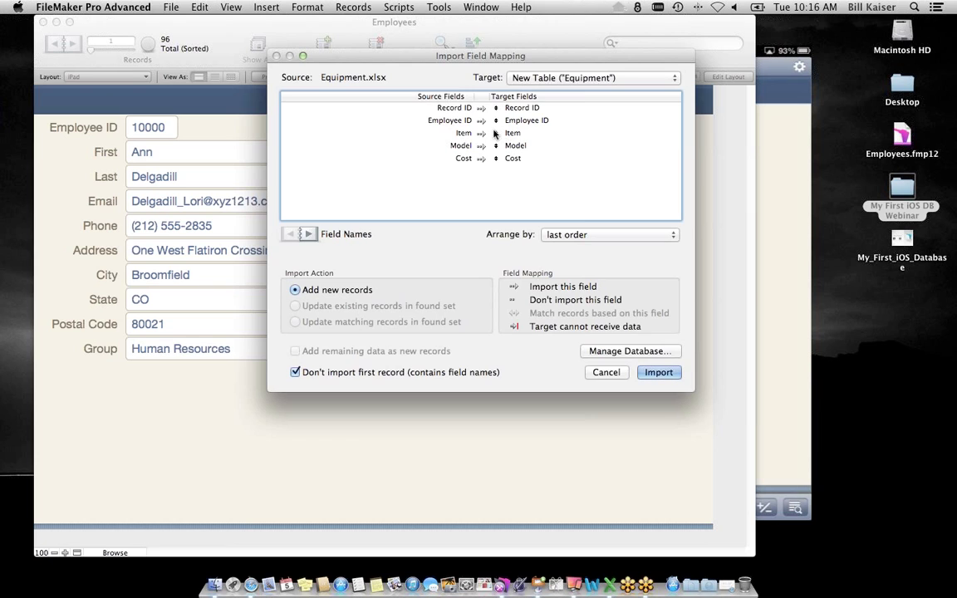
pyautogui.click(644, 372)
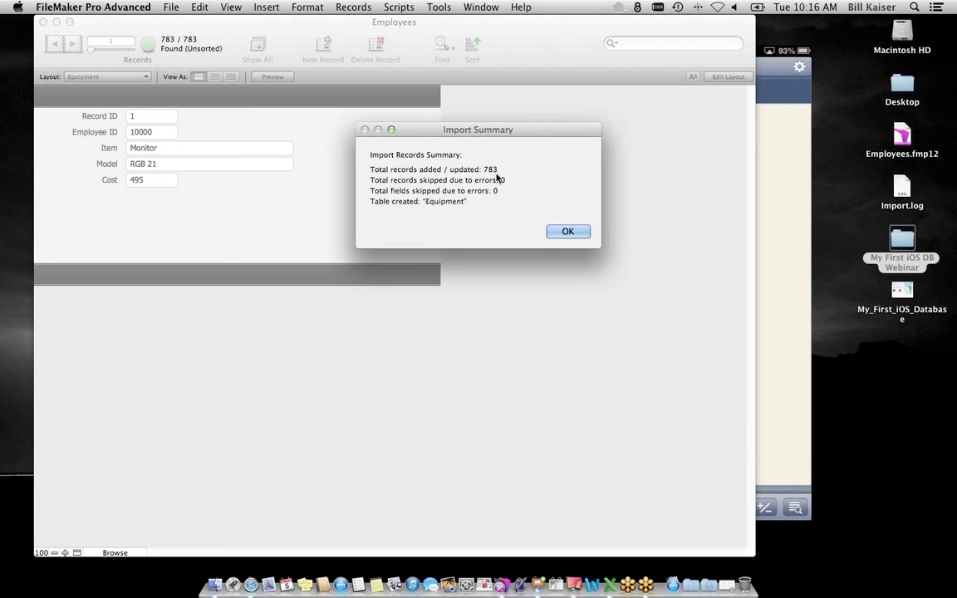
pyautogui.click(567, 230)
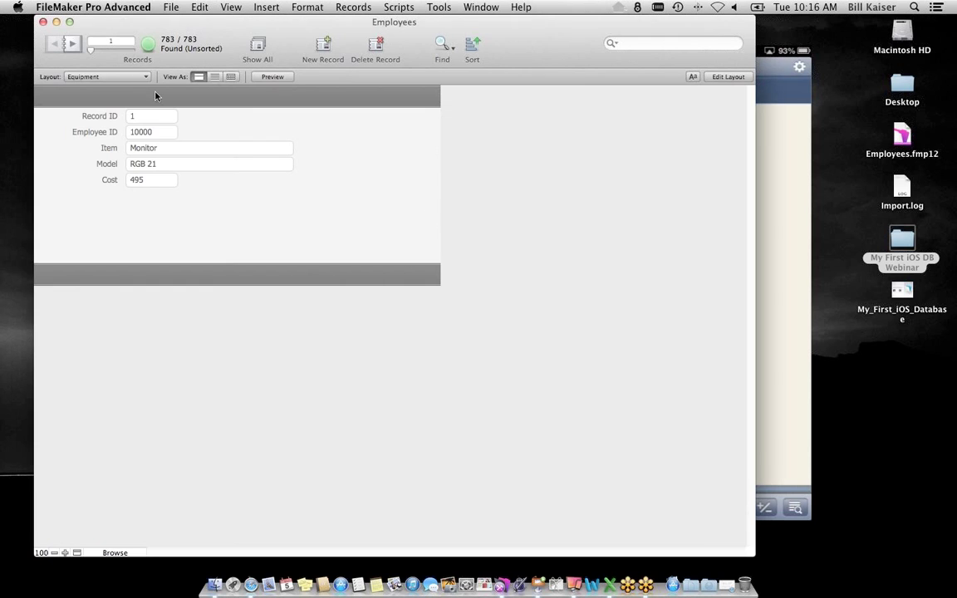
# - Edit the iPad layout and move the Address, City, State, Postal Code and Group fields with their labels into a second column
pyautogui.click(129, 79)
pyautogui.click(127, 67)
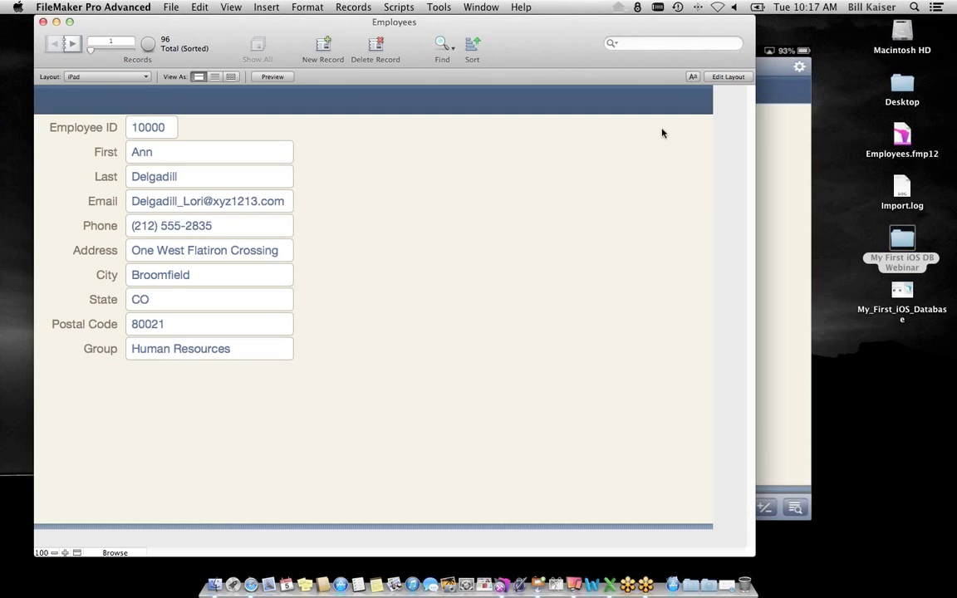
pyautogui.click(716, 78)
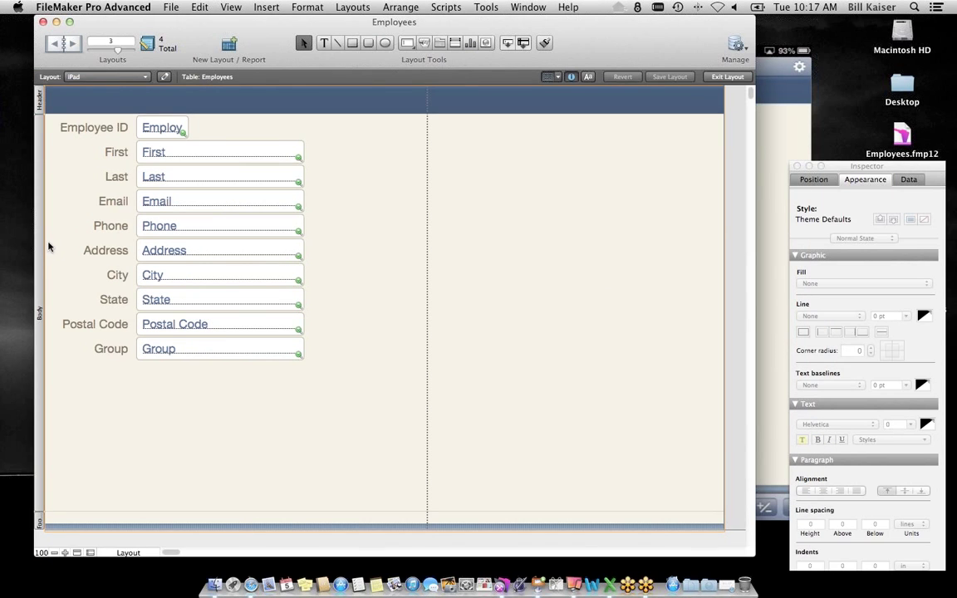
pyautogui.moveTo(49, 243); pyautogui.dragTo(565, 231)
pyautogui.click(547, 283)
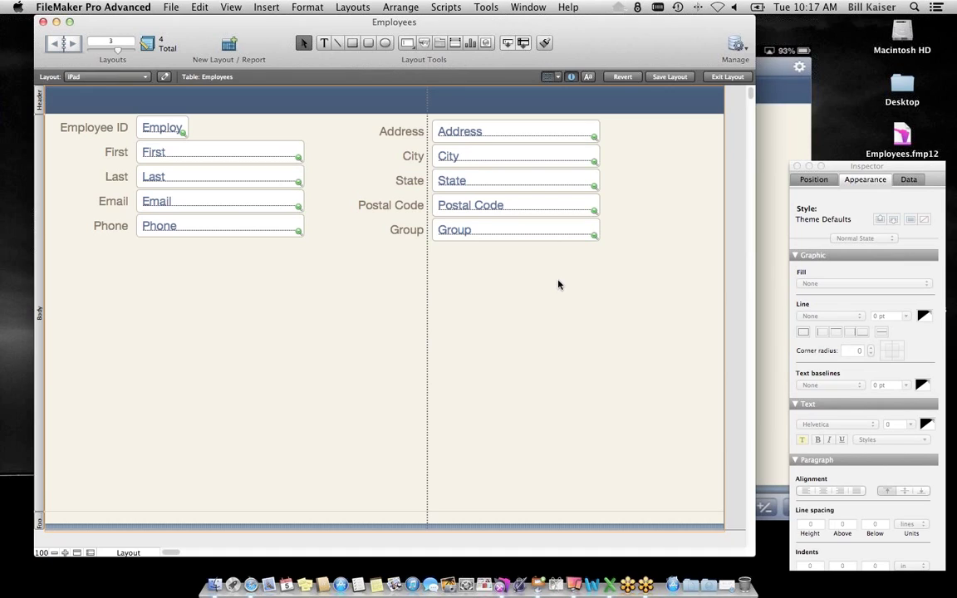
# - Draw a tab control across the empty part of the body below the two field columns
pyautogui.click(443, 48)
pyautogui.moveTo(52, 255); pyautogui.dragTo(690, 490)
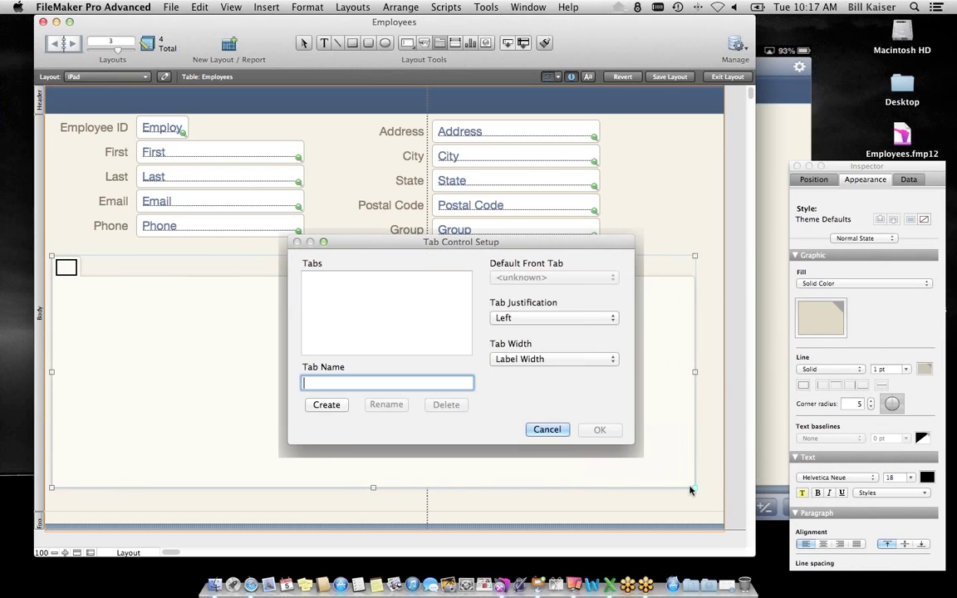
pyautogui.write('Inv')
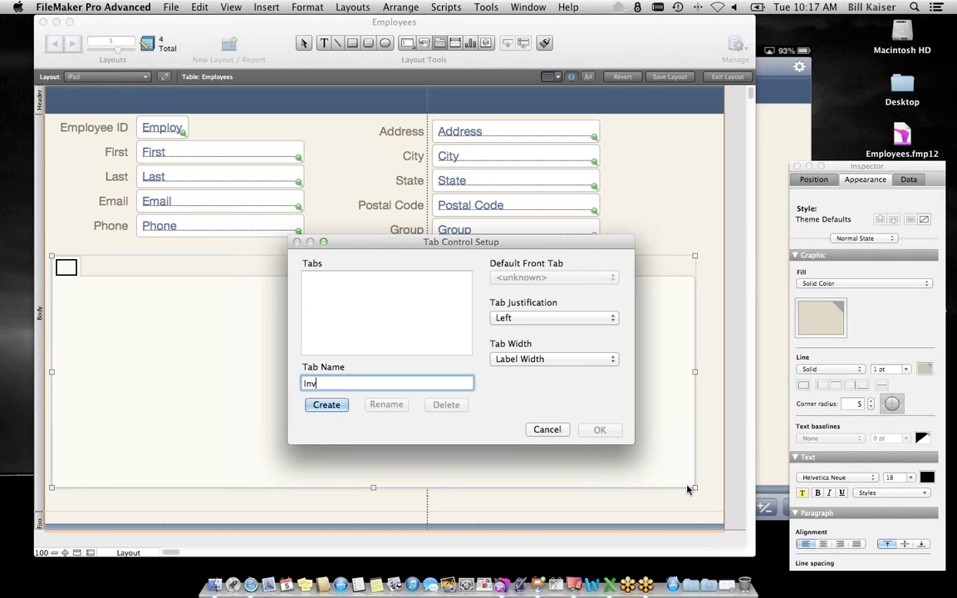
pyautogui.write('entory')
pyautogui.press('BackSpace')
pyautogui.press('BackSpace')
pyautogui.press('BackSpace')
pyautogui.press('BackSpace')
pyautogui.press('BackSpace')
pyautogui.press('BackSpace')
pyautogui.press('BackSpace')
pyautogui.press('BackSpace')
pyautogui.press('BackSpace')
# - Create two tabs in the tab control, Contact Information and Inventory, and accept the setup
pyautogui.write('Contact Information')
pyautogui.press('Return')
pyautogui.write('Inventory')
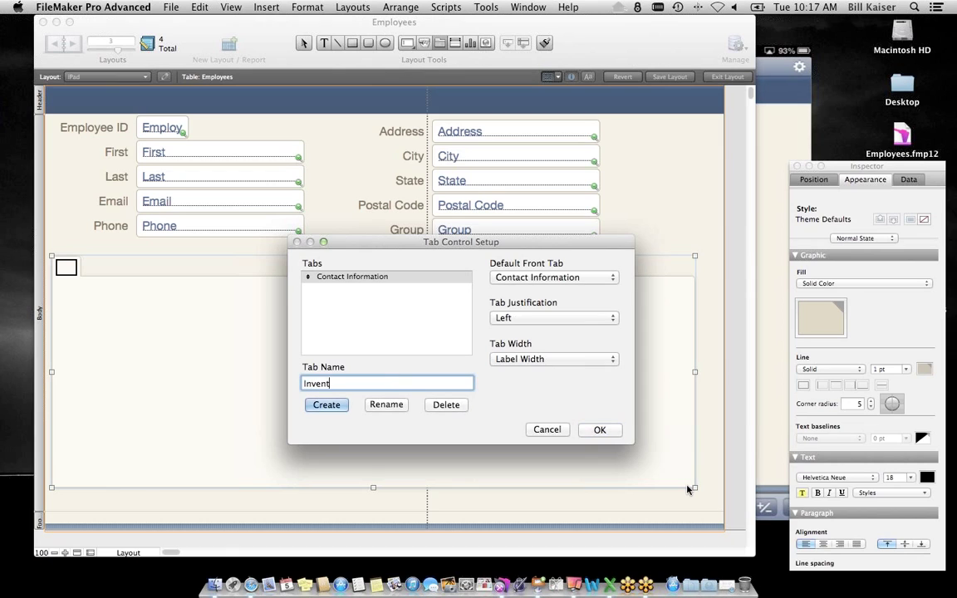
pyautogui.press('Return')
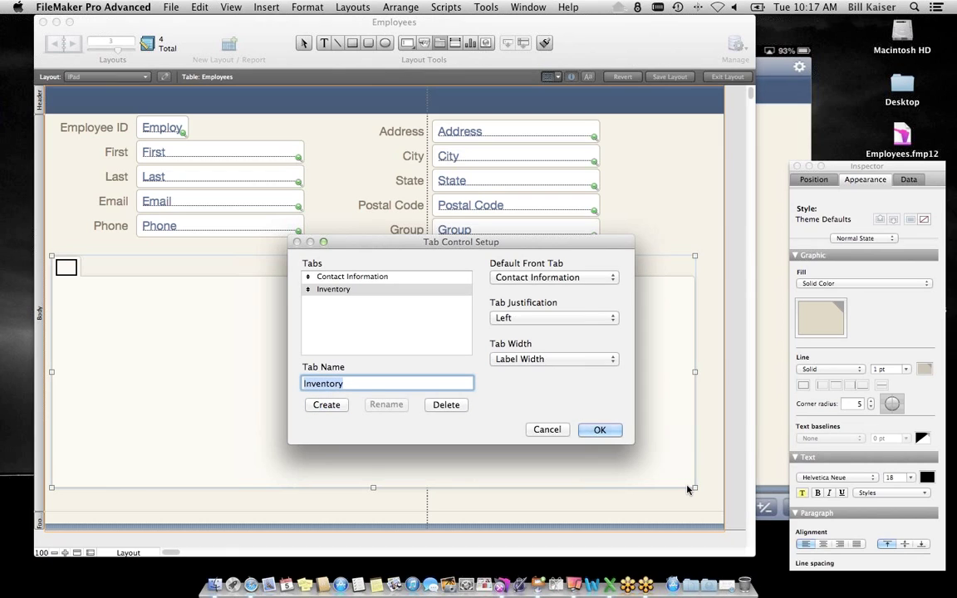
pyautogui.click(600, 429)
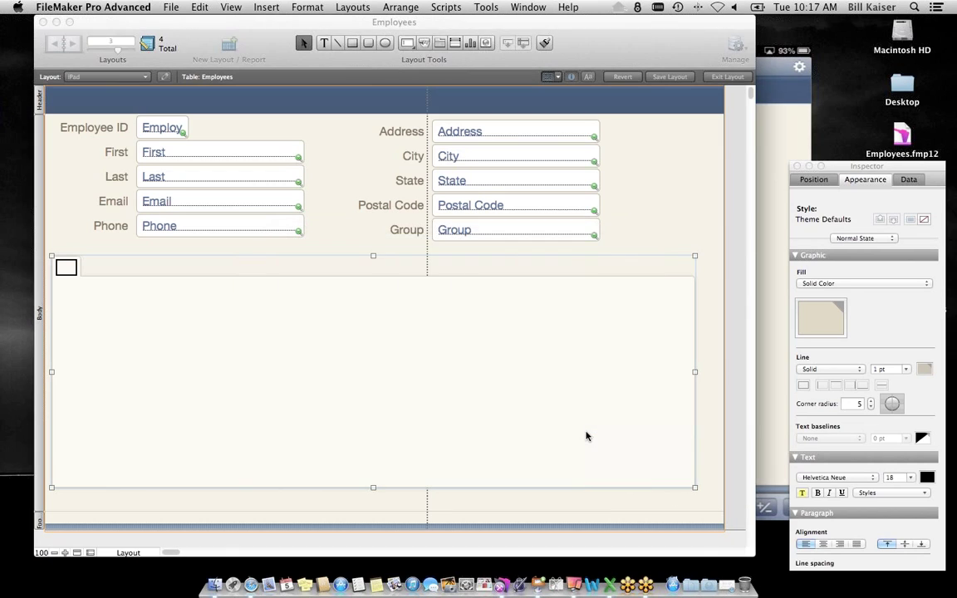
# - Exit layout editing, check the tab control on the mirrored iPad in Reflector and return to FileMaker Pro
pyautogui.click(726, 78)
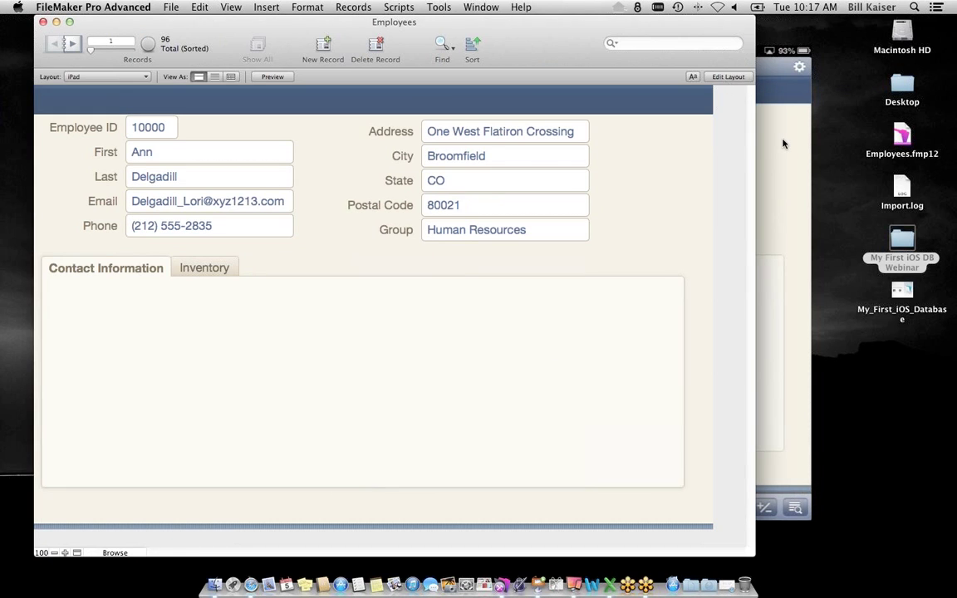
pyautogui.click(784, 143)
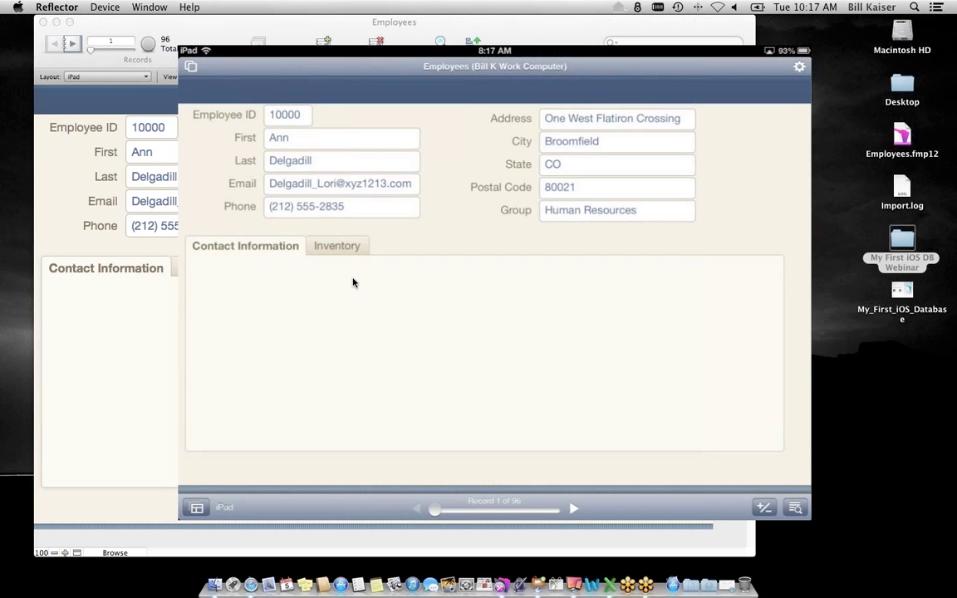
pyautogui.click(441, 24)
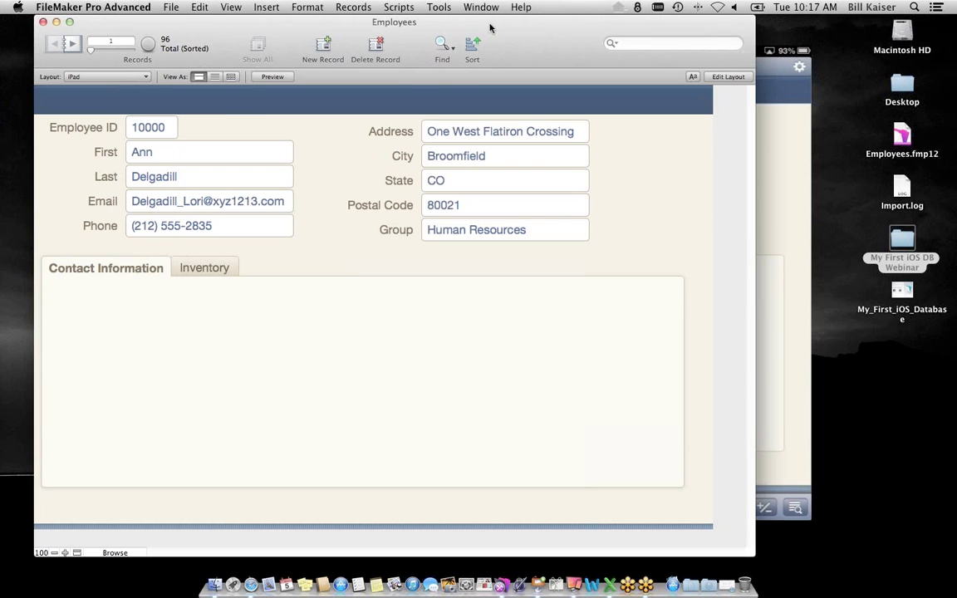
# - Edit the layout again, move the Address through Group fields onto the Contact Information tab panel and show the Inventory panel
pyautogui.click(727, 78)
pyautogui.moveTo(355, 121); pyautogui.dragTo(474, 424)
pyautogui.click(606, 235)
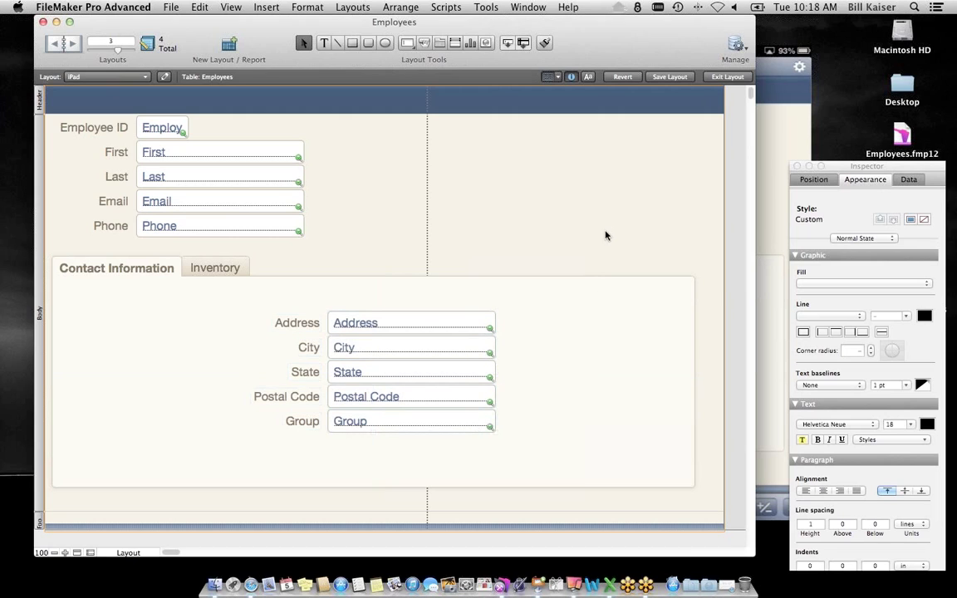
pyautogui.click(244, 271)
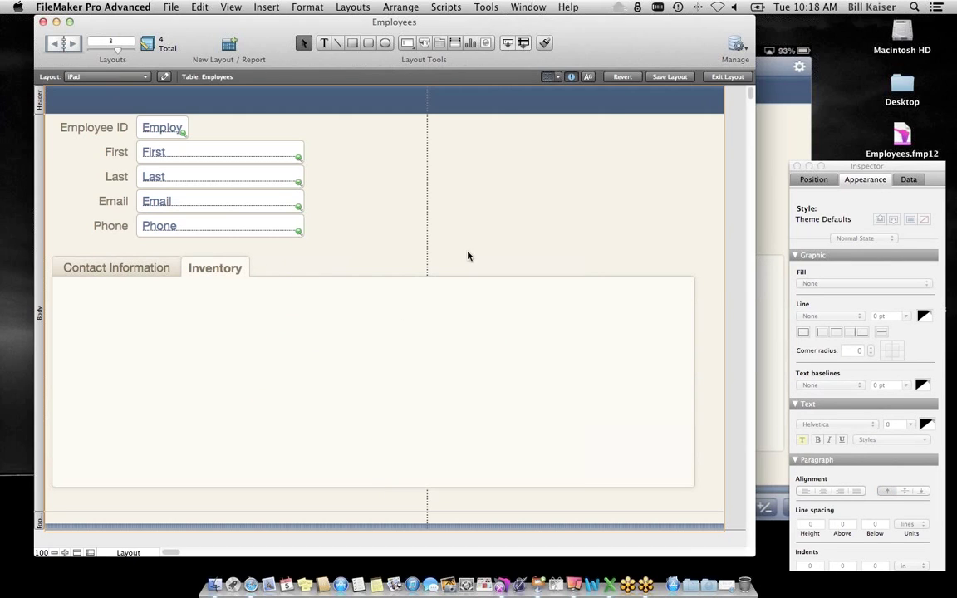
# - Exit layout editing, browse forward four records, compare with the mirrored iPad in Reflector and view the Inventory tab in FileMaker Pro
pyautogui.click(727, 76)
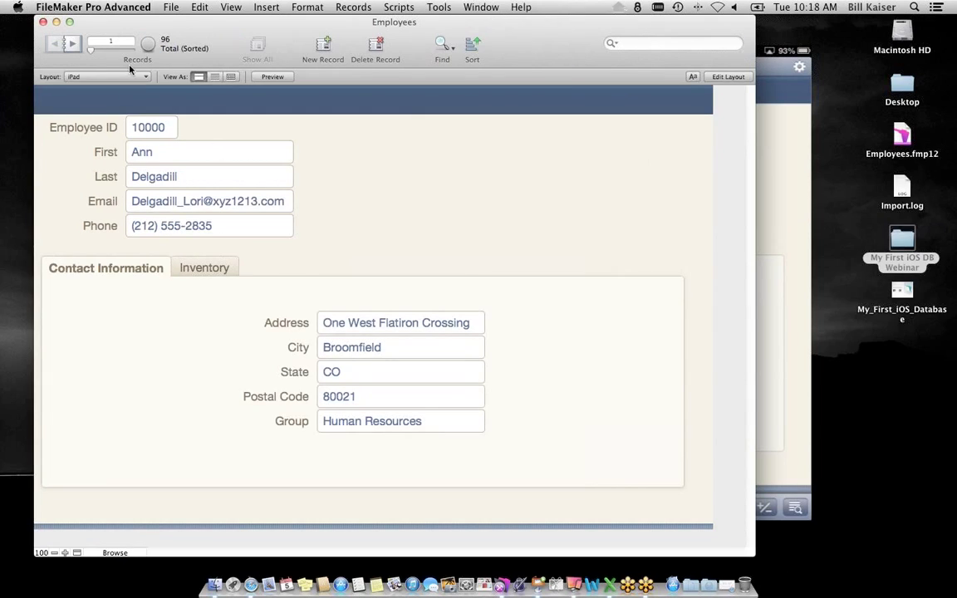
pyautogui.click(74, 44)
pyautogui.click(74, 44)
pyautogui.click(74, 44)
pyautogui.click(74, 44)
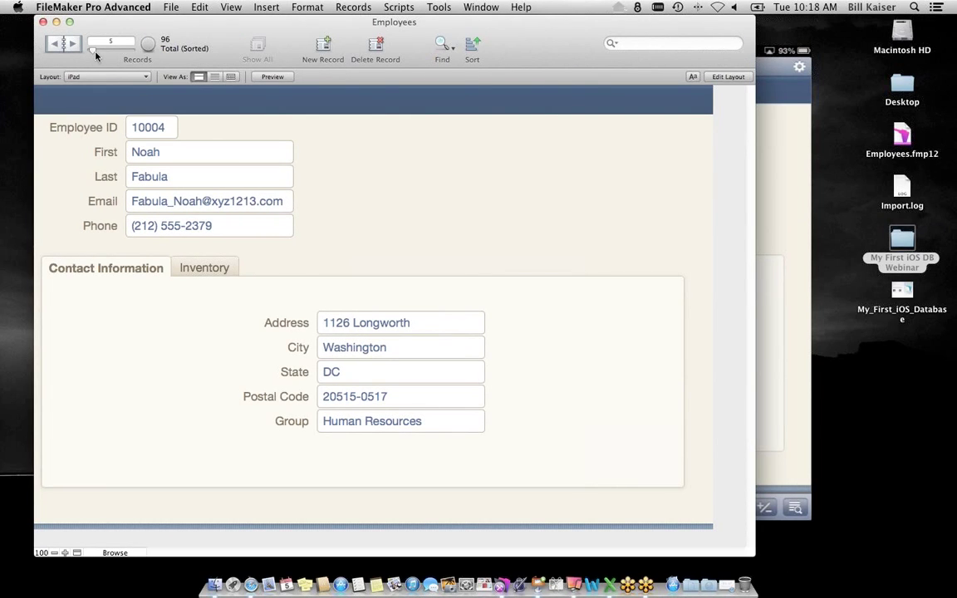
pyautogui.click(762, 148)
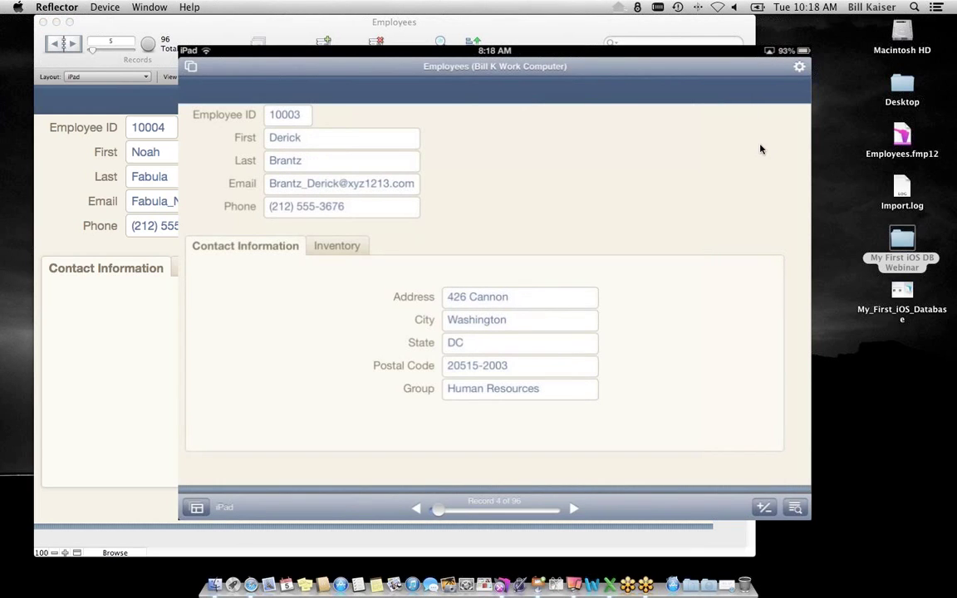
pyautogui.click(324, 30)
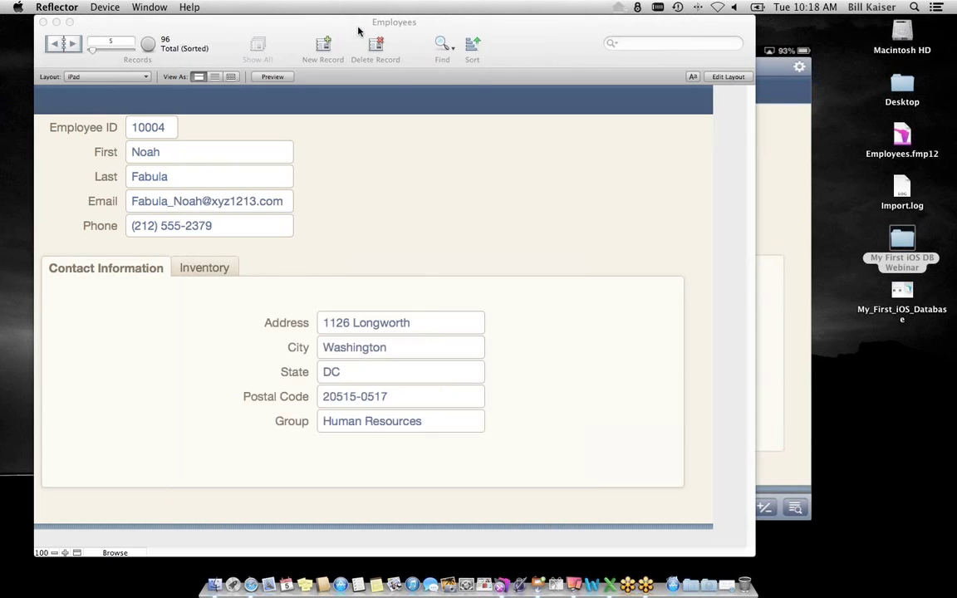
pyautogui.click(207, 277)
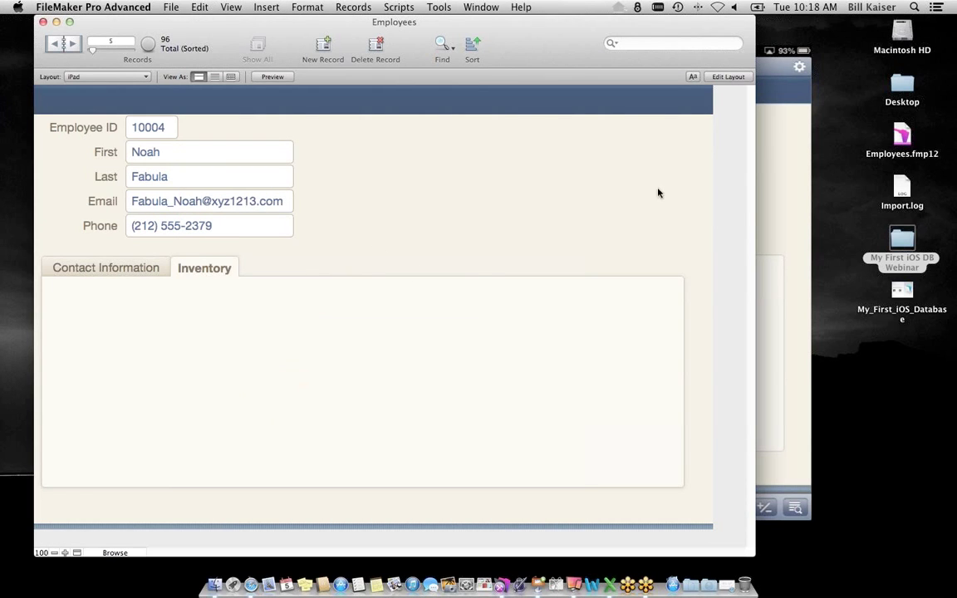
# - Open database management and examine the list of tables and the fields defined in the Equipment table
pyautogui.click(172, 8)
pyautogui.moveTo(274, 119)
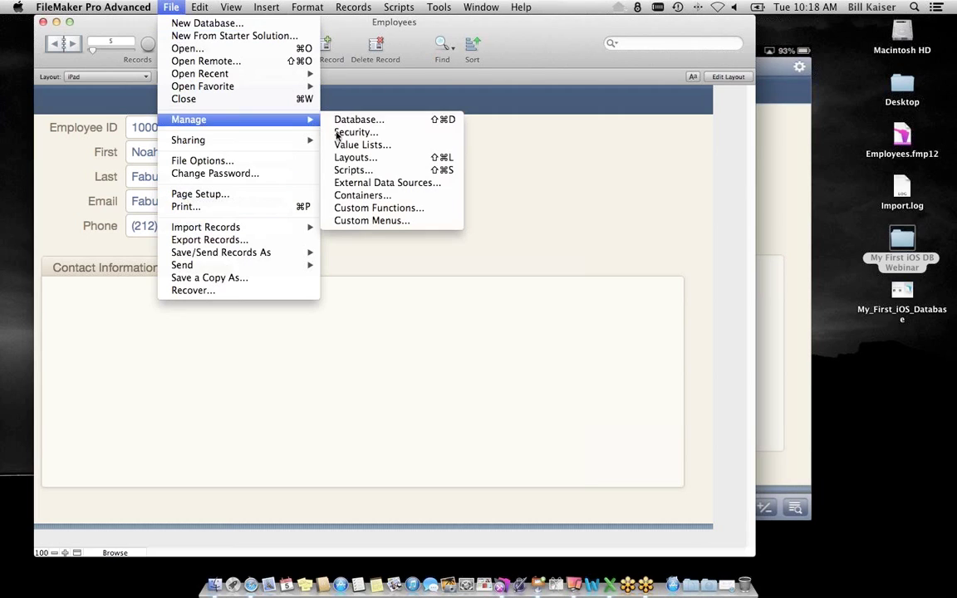
pyautogui.click(361, 121)
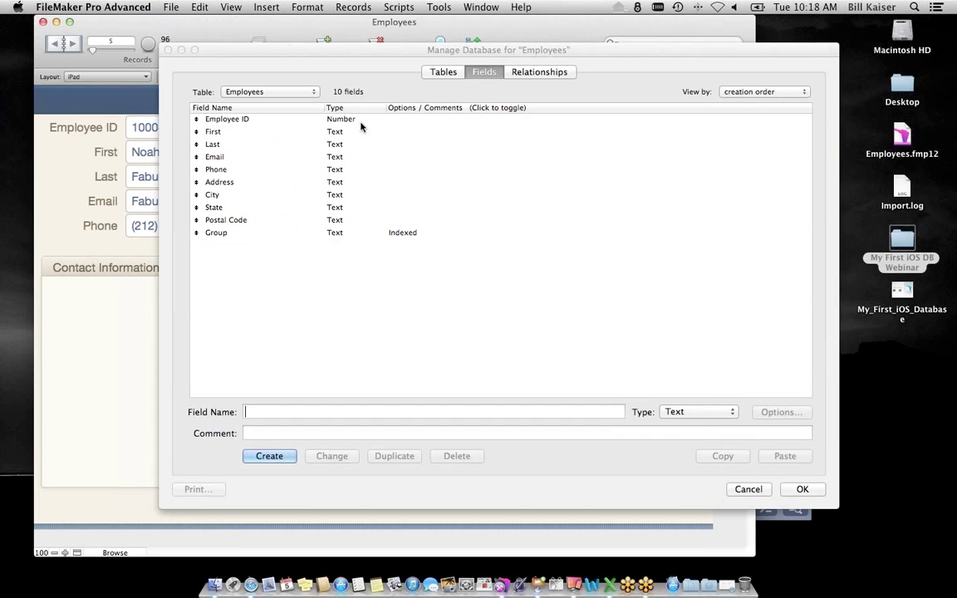
pyautogui.click(443, 71)
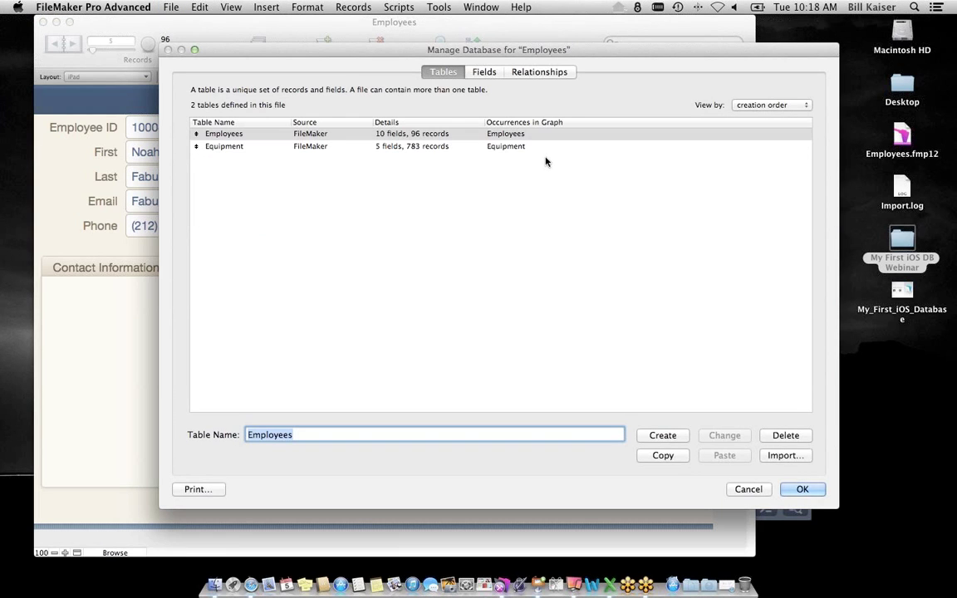
pyautogui.click(264, 147)
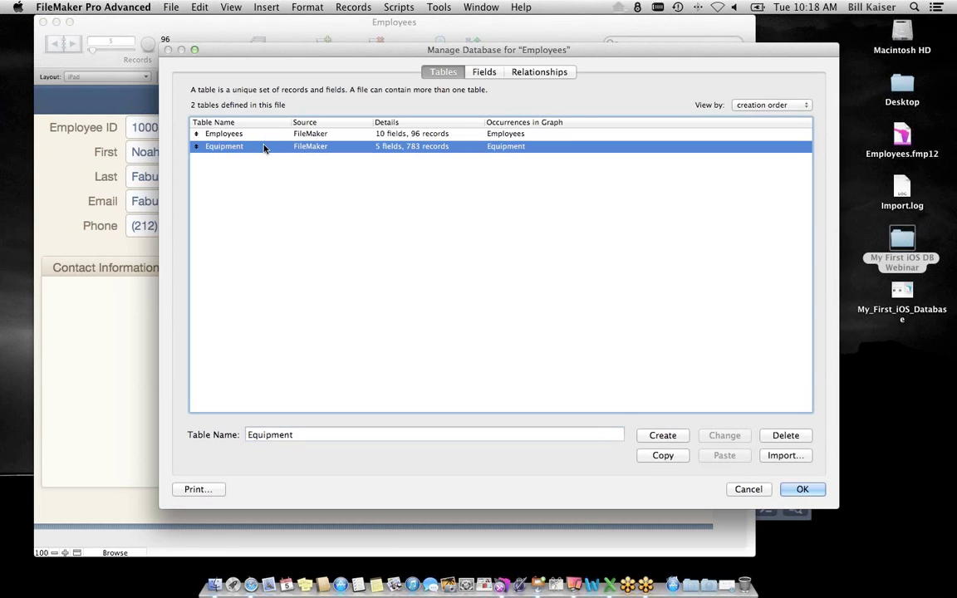
pyautogui.click(477, 73)
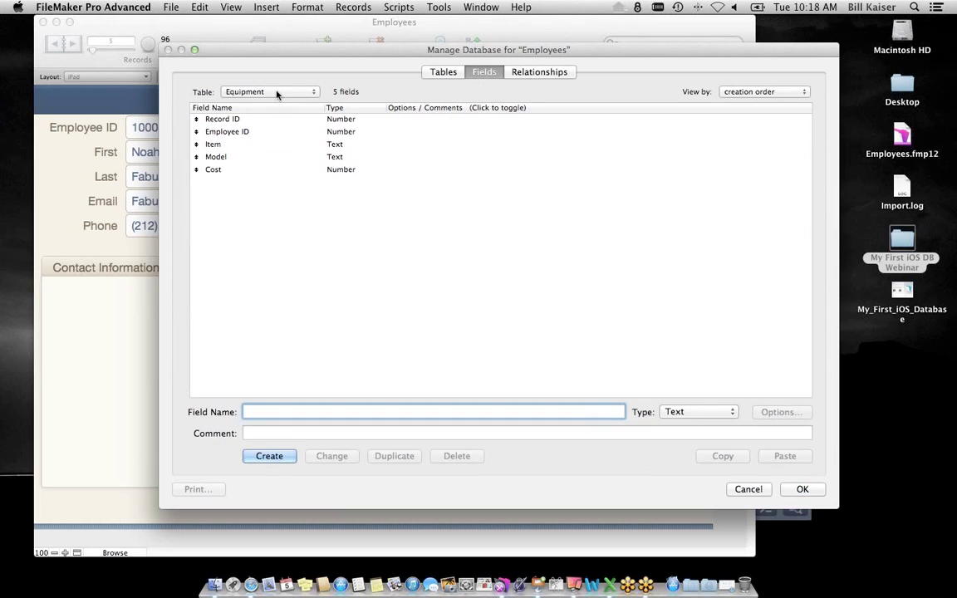
# - Relate the Employees and Equipment tables by their Employee ID fields in the relationships graph, enlarging the Employees table to show all its fields
pyautogui.click(276, 94)
pyautogui.click(276, 79)
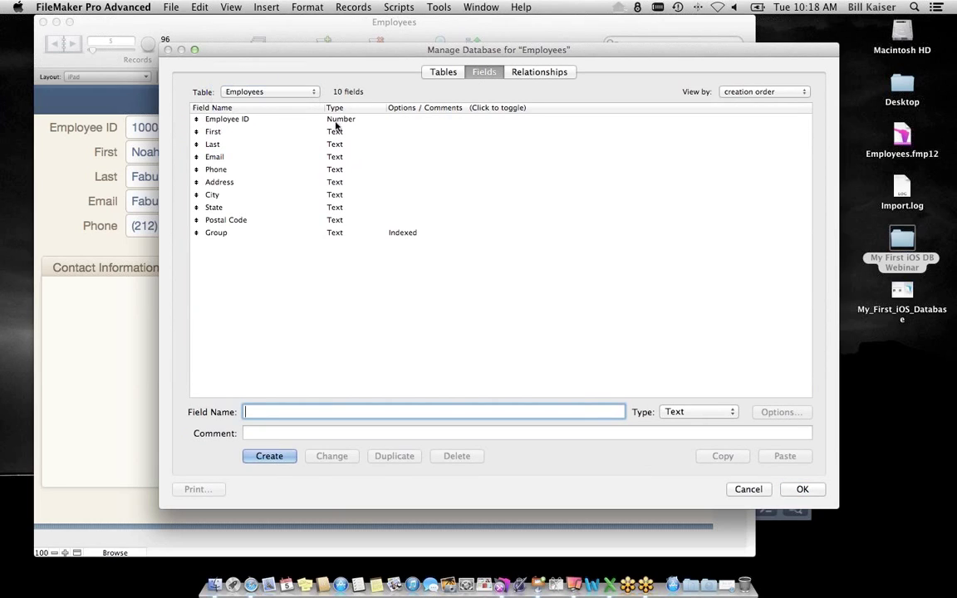
pyautogui.click(569, 75)
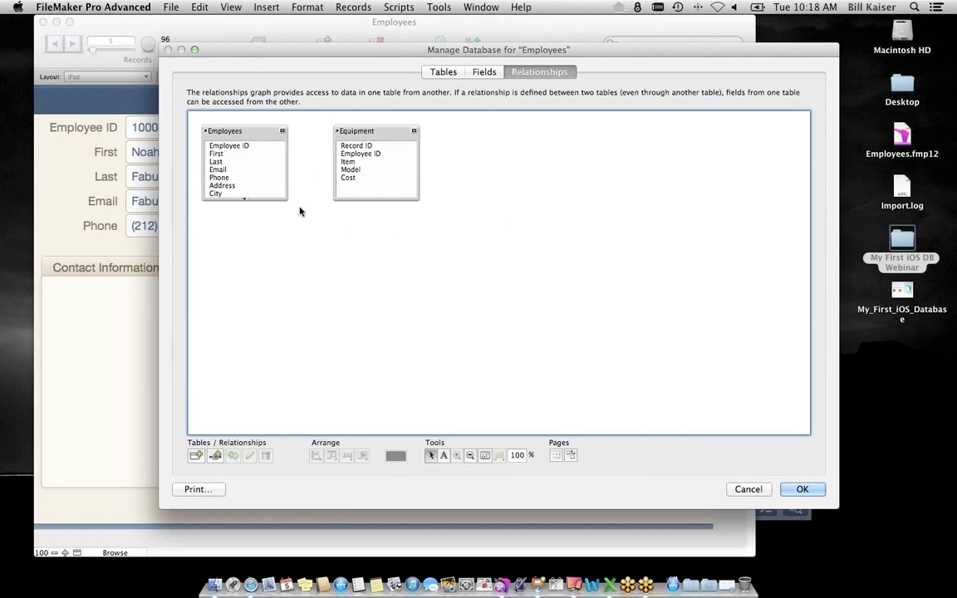
pyautogui.moveTo(263, 199); pyautogui.dragTo(261, 231)
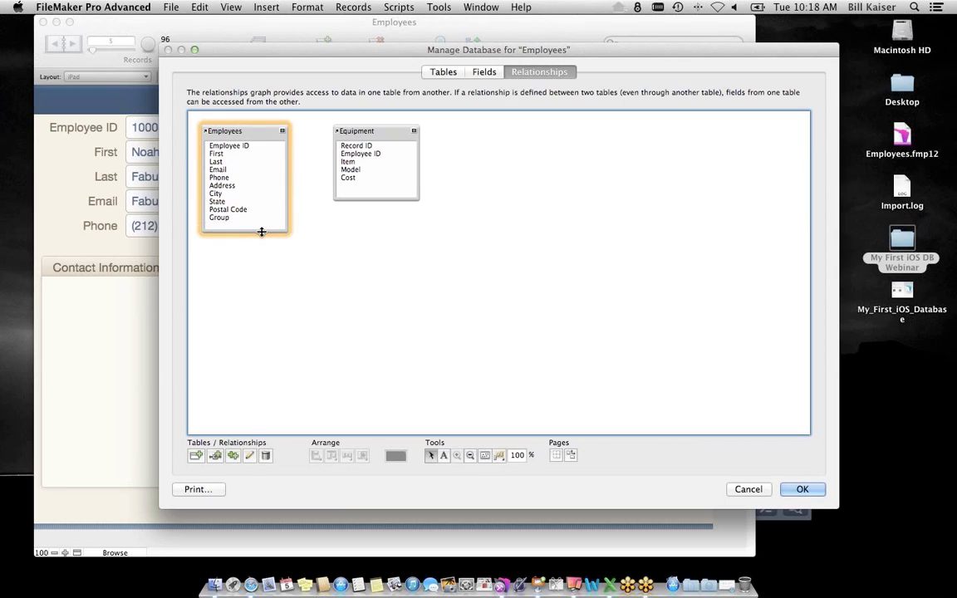
pyautogui.click(443, 261)
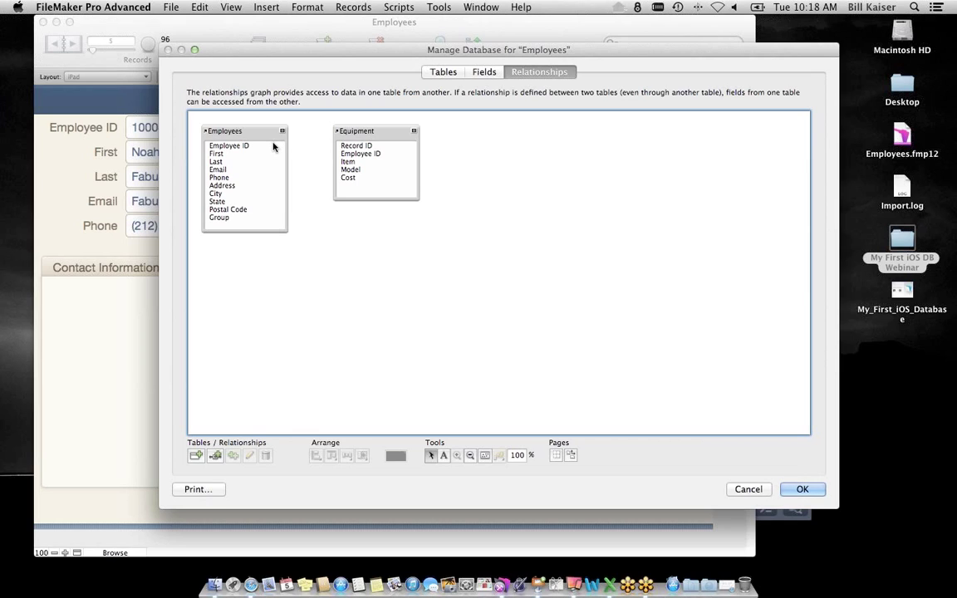
pyautogui.moveTo(273, 147); pyautogui.dragTo(359, 153)
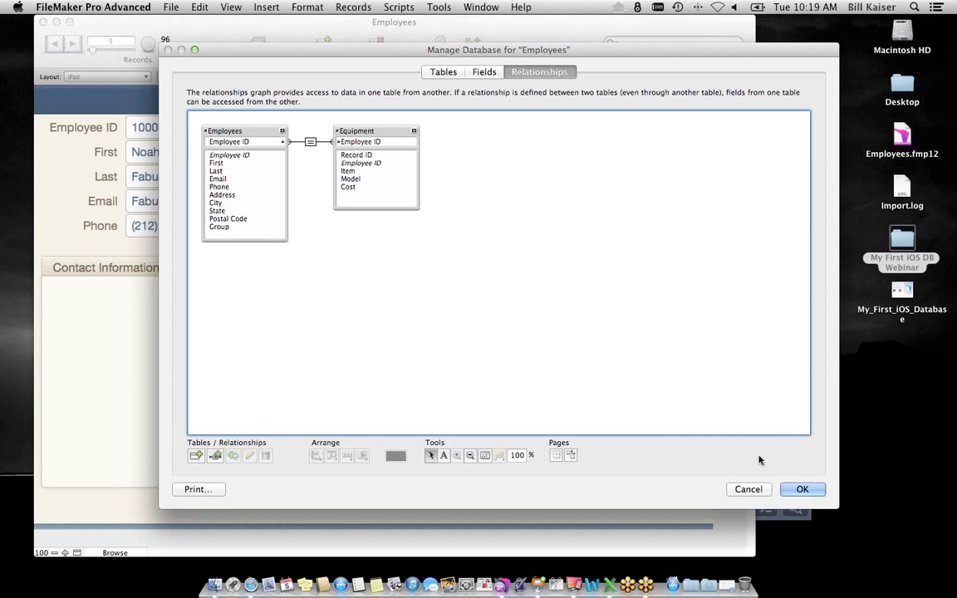
pyautogui.click(800, 490)
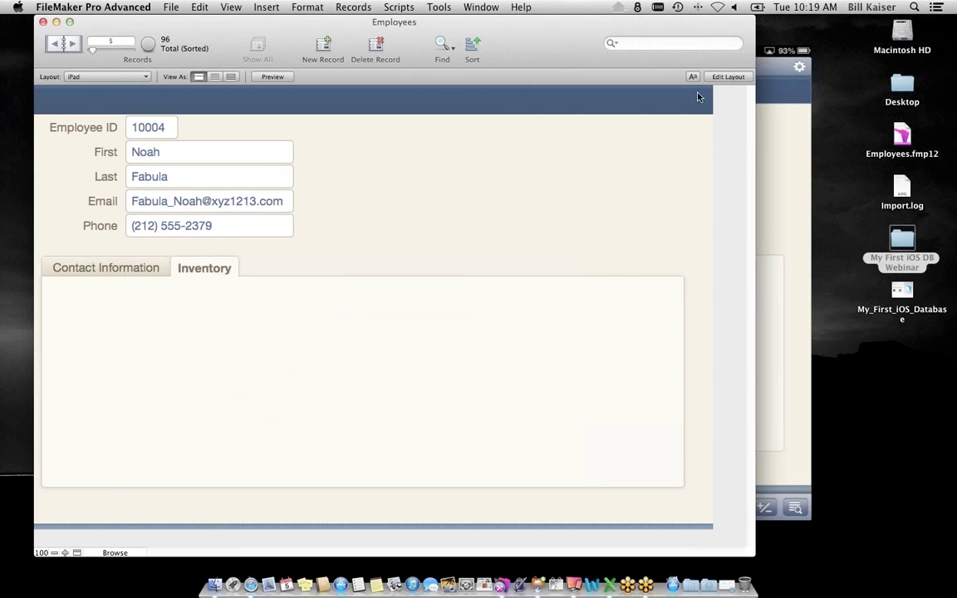
# - Edit the layout and draw a portal on the Inventory panel showing related Equipment records, with a vertical scroll bar and alternate background fill
pyautogui.click(720, 77)
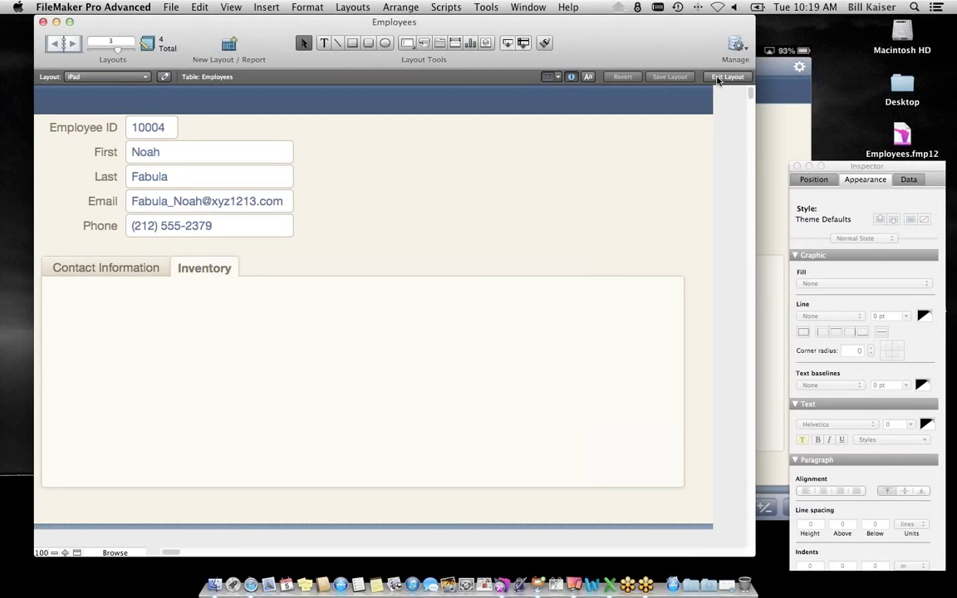
pyautogui.click(456, 47)
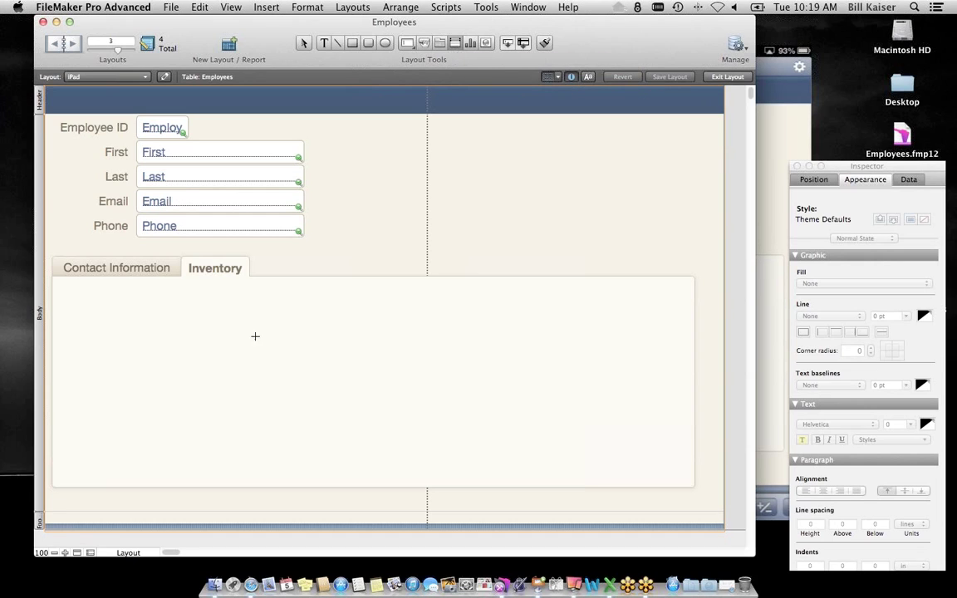
pyautogui.moveTo(72, 291); pyautogui.dragTo(669, 457)
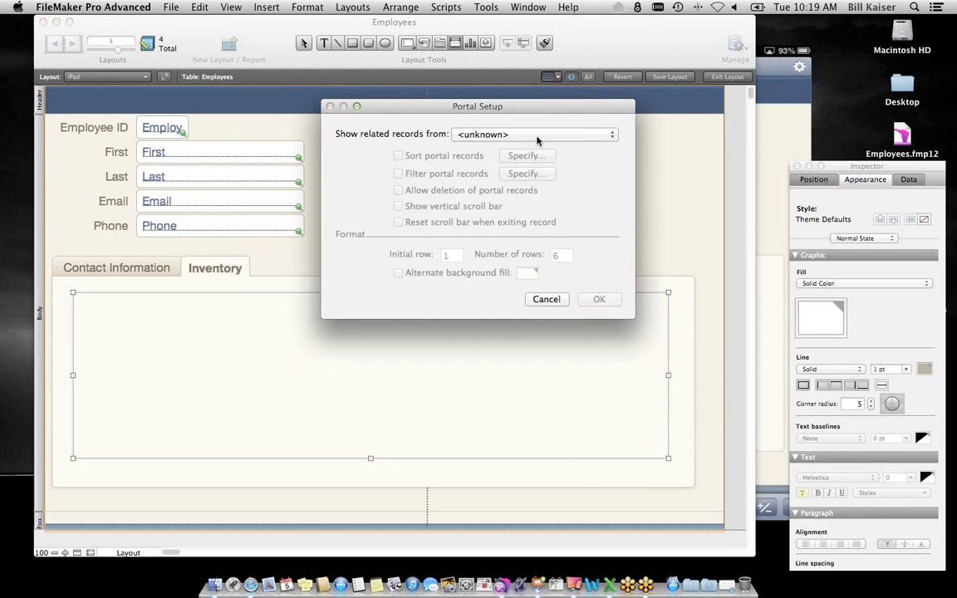
pyautogui.click(536, 135)
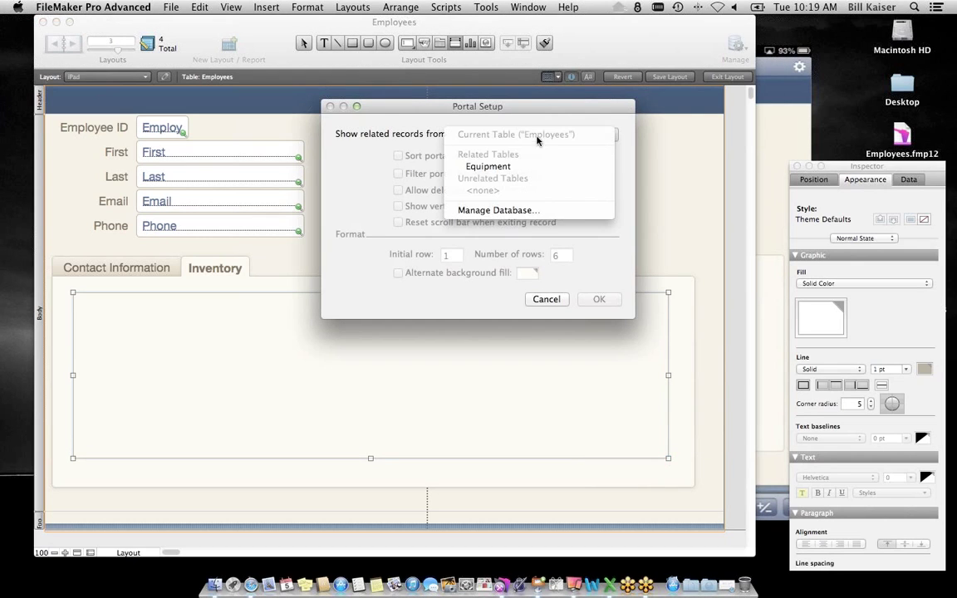
pyautogui.click(509, 167)
pyautogui.click(399, 273)
pyautogui.click(598, 299)
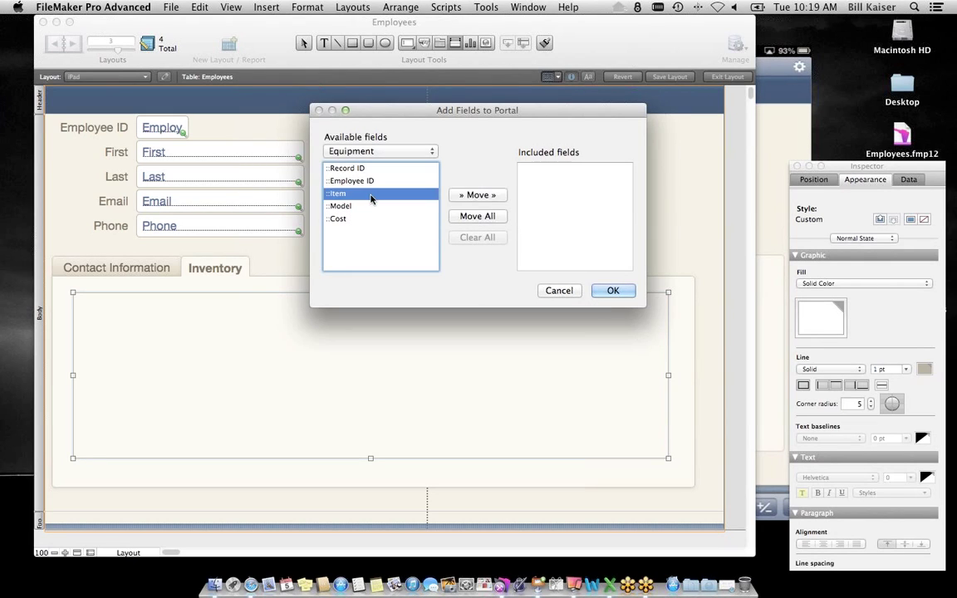
# - Include the Item, Model and Cost fields from Equipment in the portal
pyautogui.doubleClick(338, 192)
pyautogui.doubleClick(340, 206)
pyautogui.doubleClick(352, 219)
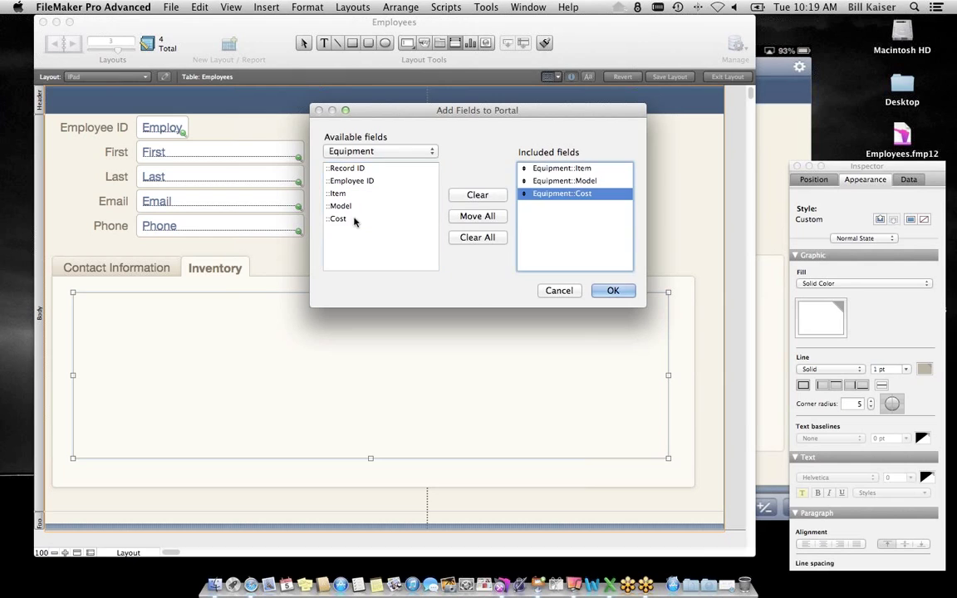
pyautogui.click(613, 290)
# - Exit layout editing, browse forward eight records on the Inventory tab, compare with the mirrored iPad in Reflector and return to FileMaker Pro
pyautogui.click(724, 77)
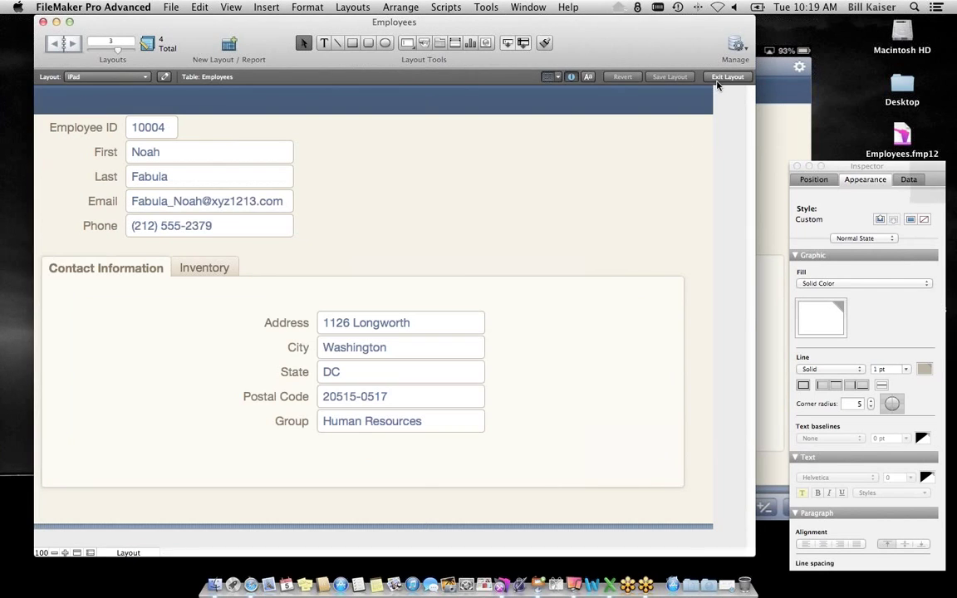
pyautogui.click(209, 267)
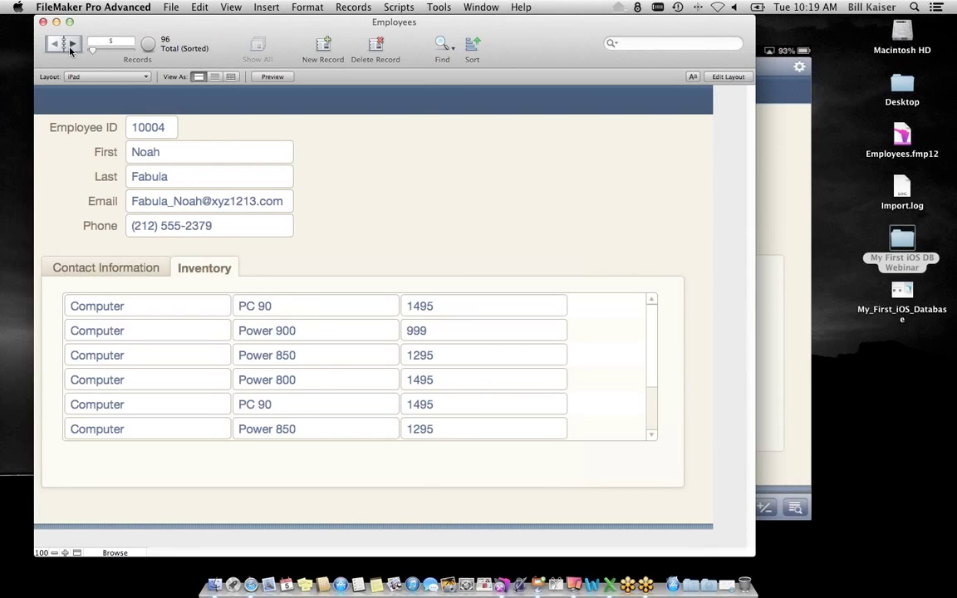
pyautogui.click(71, 46)
pyautogui.click(72, 47)
pyautogui.click(72, 46)
pyautogui.click(72, 46)
pyautogui.click(73, 47)
pyautogui.click(72, 46)
pyautogui.click(74, 47)
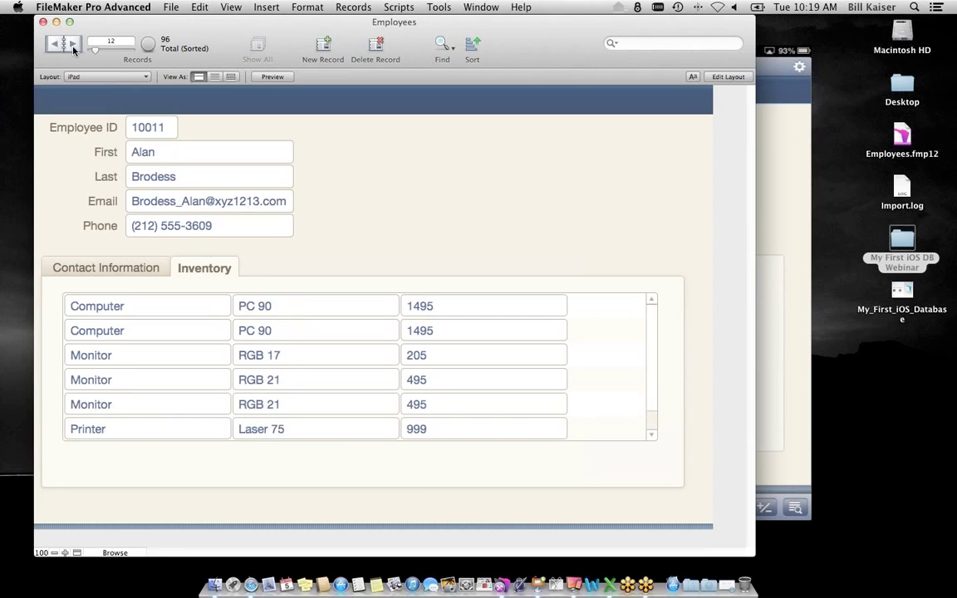
pyautogui.click(73, 47)
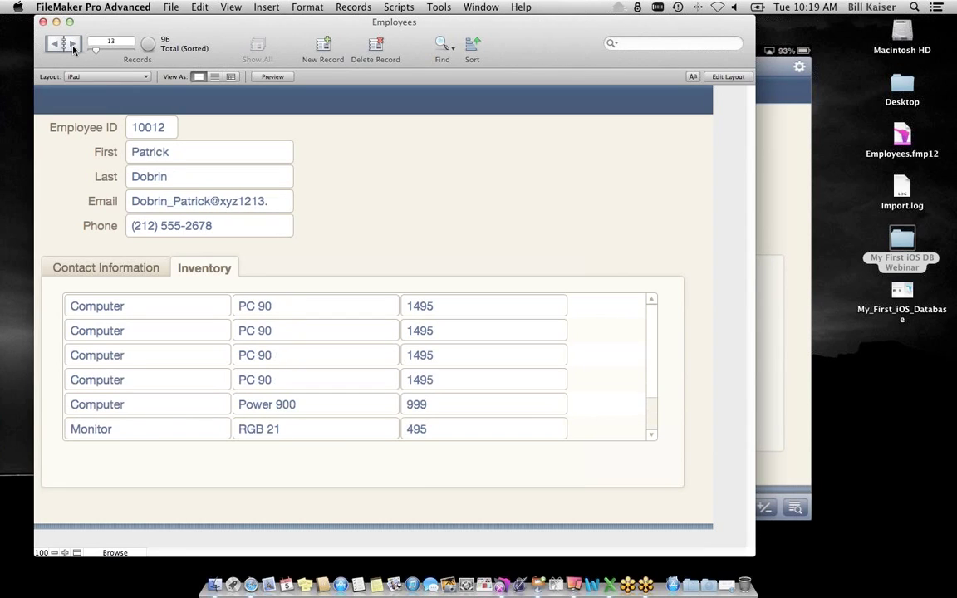
pyautogui.click(771, 166)
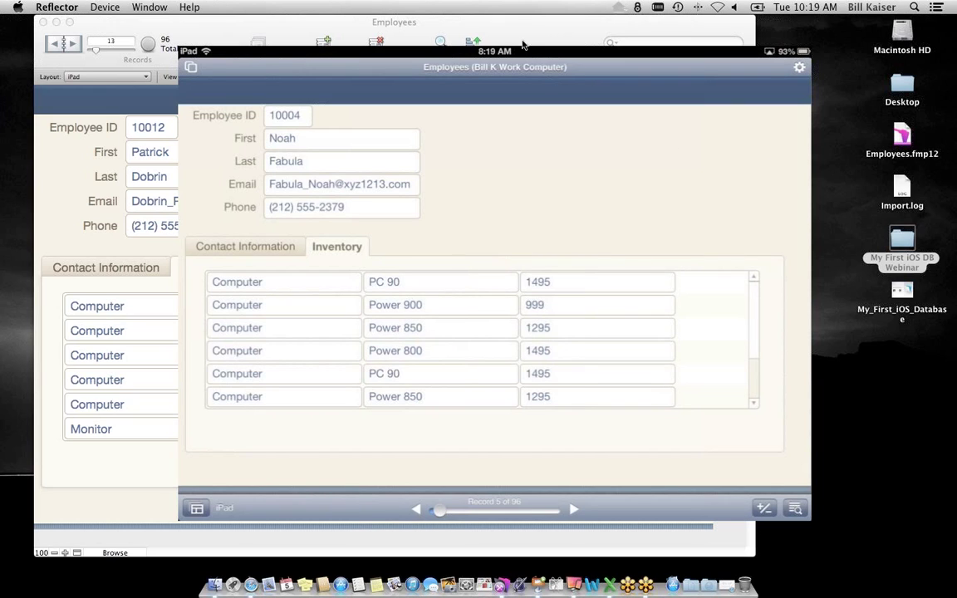
pyautogui.click(463, 35)
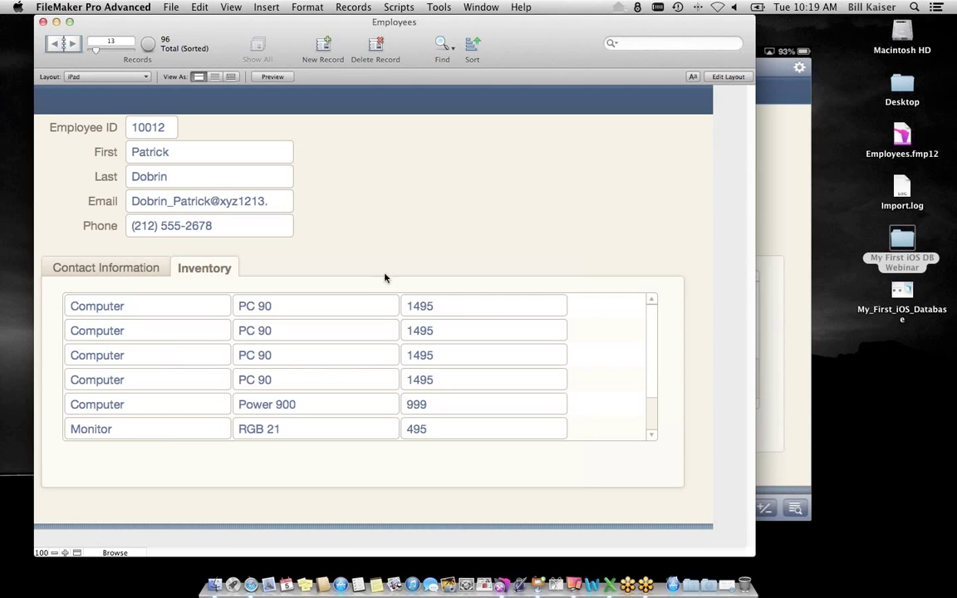
# - Move the tab control slightly down on the layout, exit layout editing and view the next record's Inventory tab
pyautogui.click(722, 77)
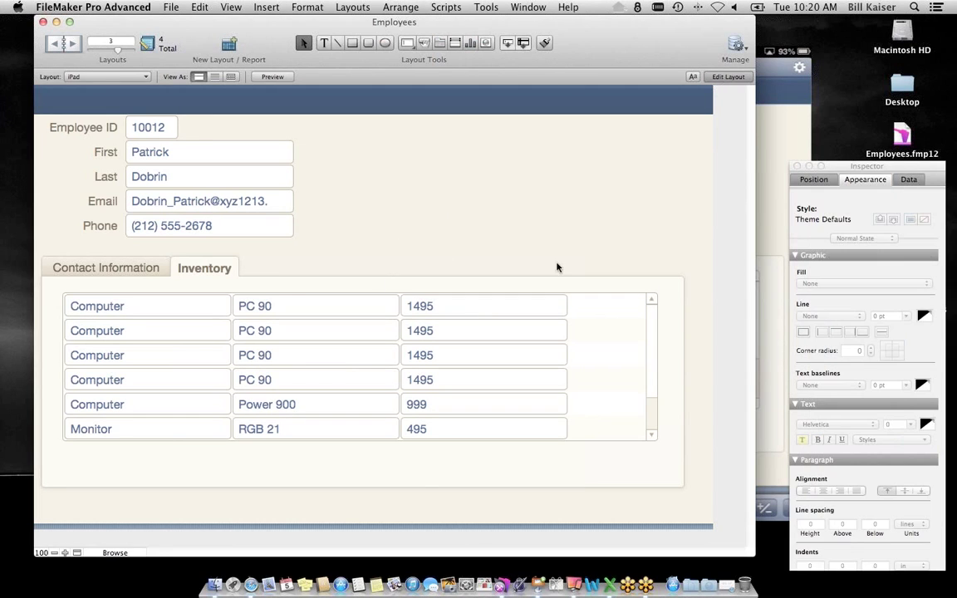
pyautogui.moveTo(434, 291); pyautogui.dragTo(436, 302)
pyautogui.click(492, 219)
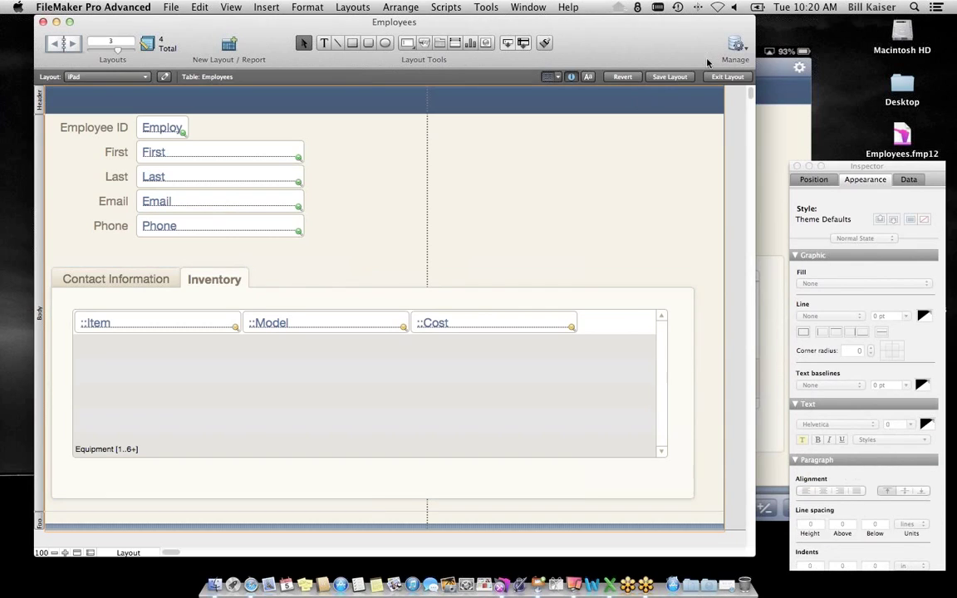
pyautogui.press('super+b')
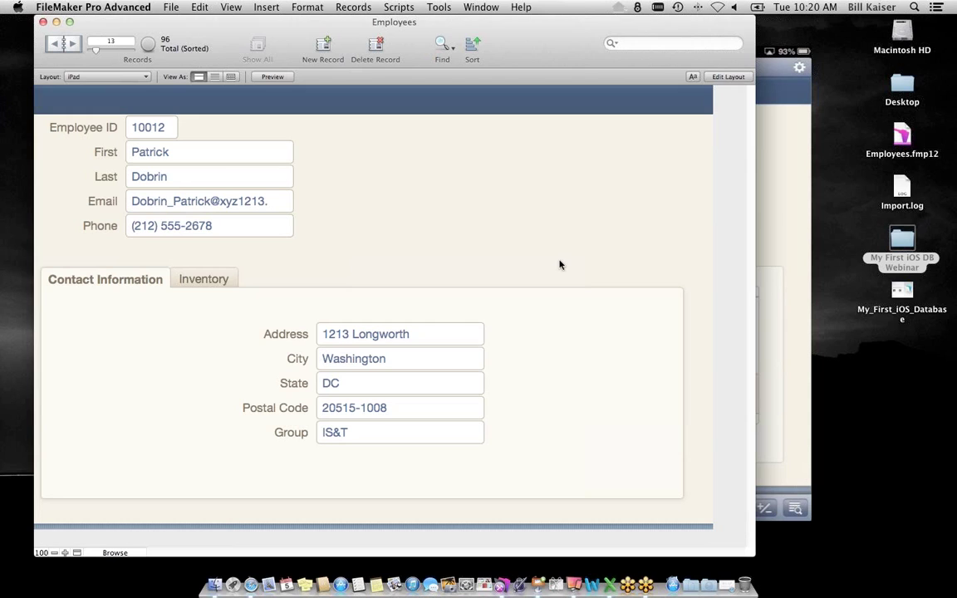
pyautogui.click(215, 283)
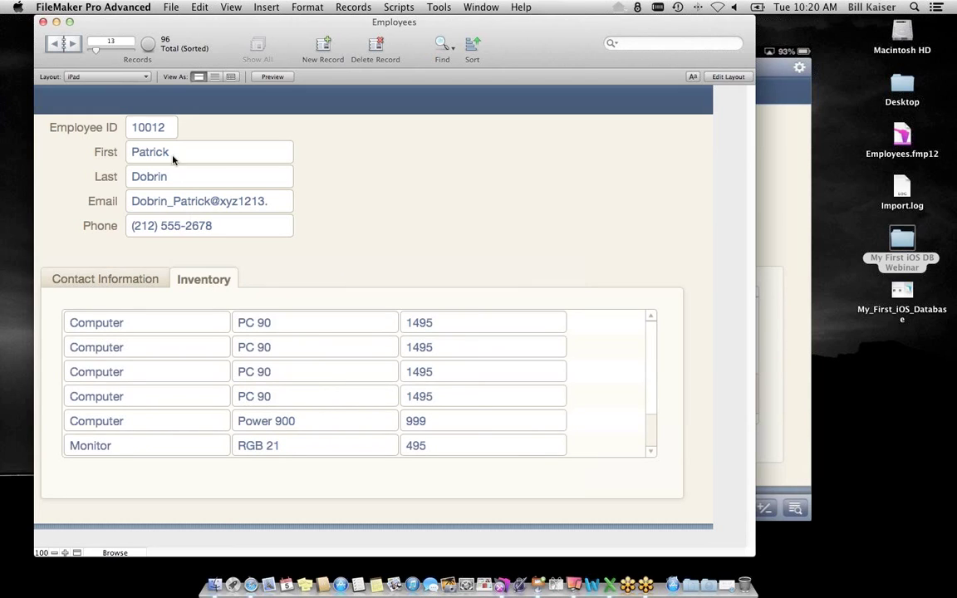
pyautogui.click(75, 49)
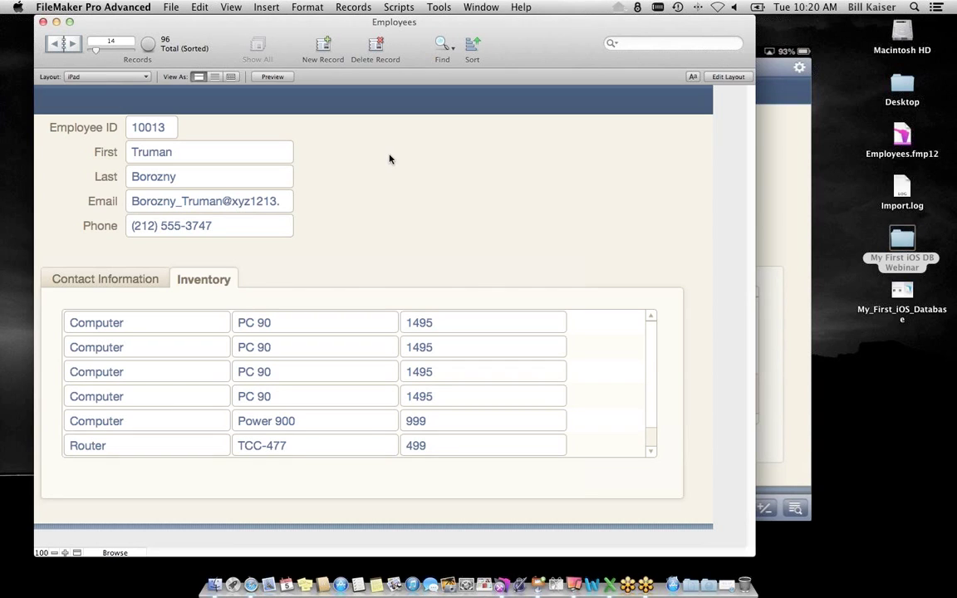
# - Open database management and create a Summary field named Total Cost in the Equipment table
pyautogui.click(170, 7)
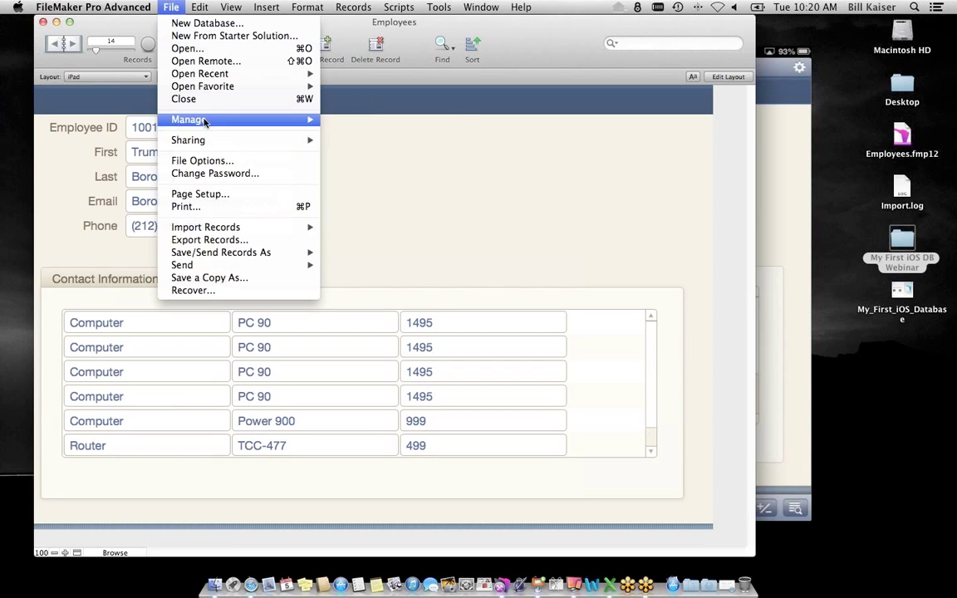
pyautogui.moveTo(186, 119)
pyautogui.click(357, 119)
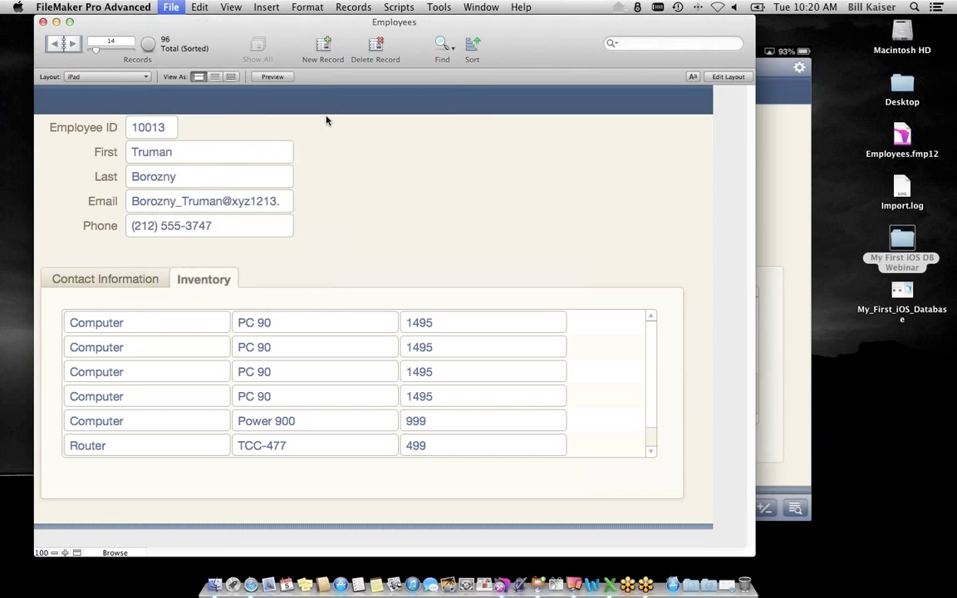
pyautogui.click(485, 71)
pyautogui.click(299, 92)
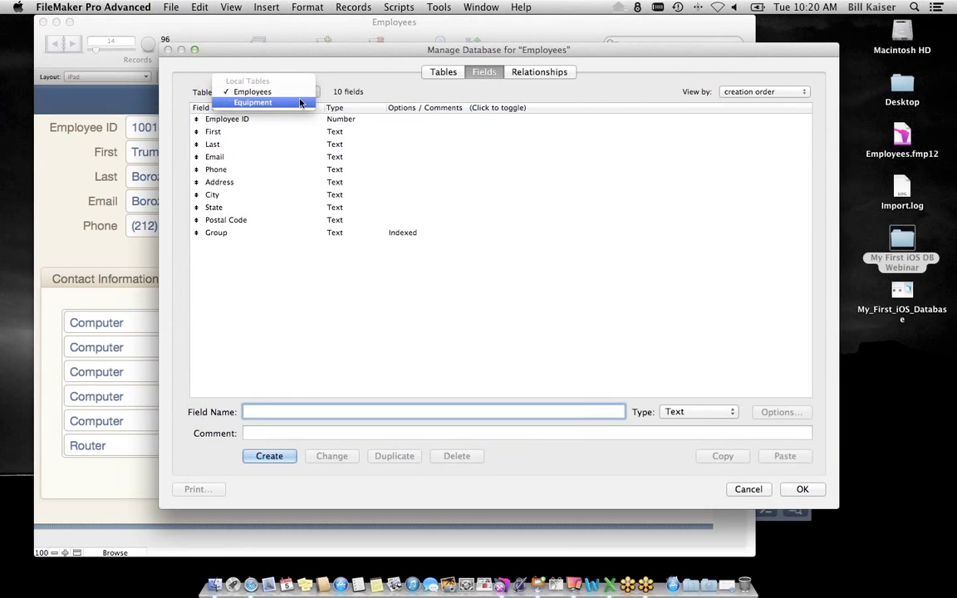
pyautogui.click(301, 103)
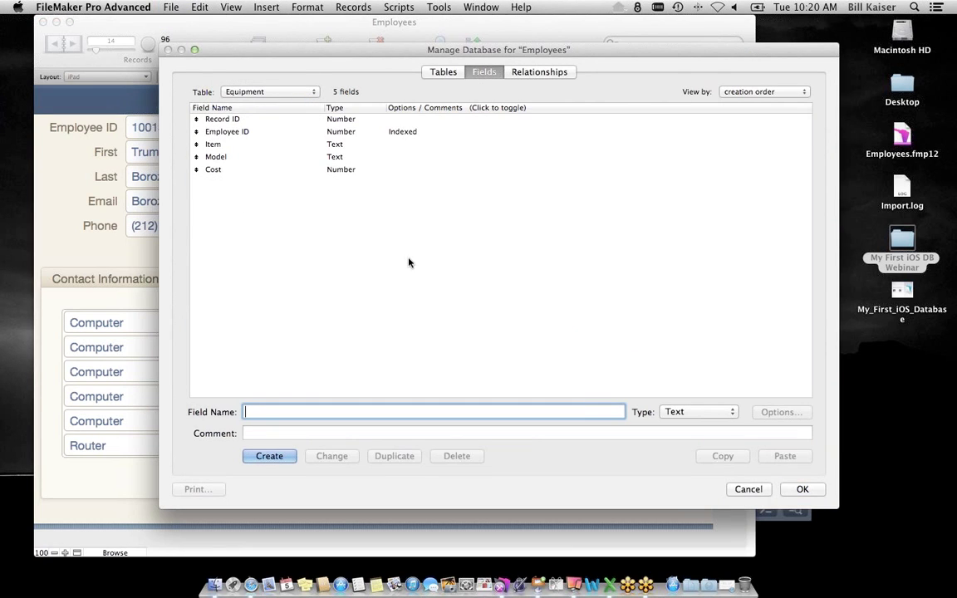
pyautogui.write('Total Cost')
pyautogui.click(709, 413)
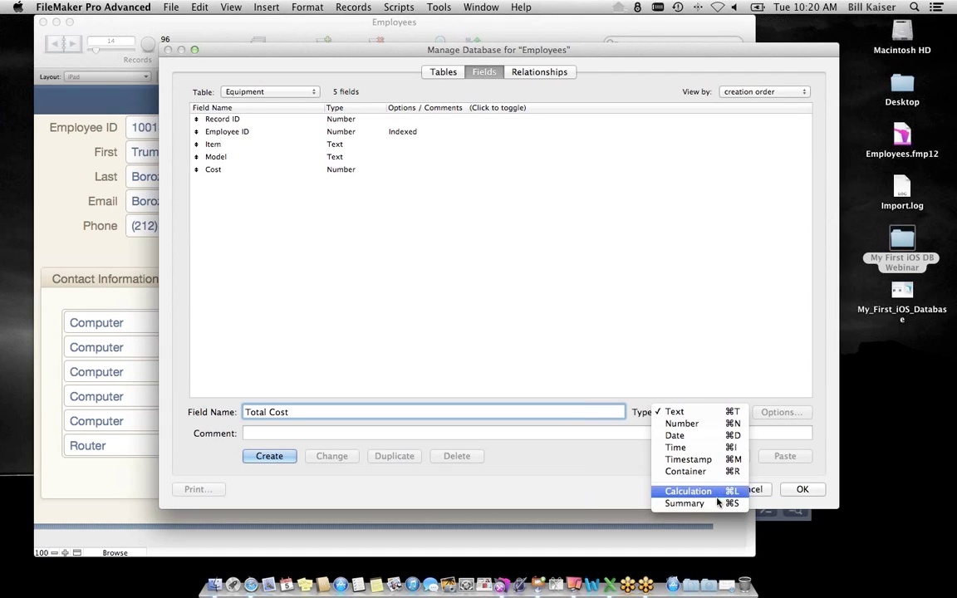
pyautogui.click(718, 504)
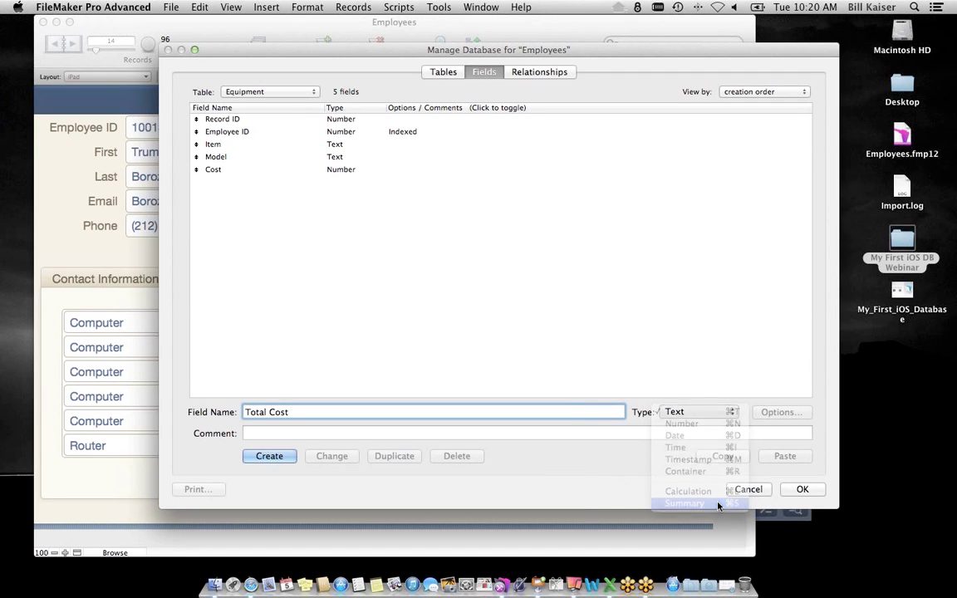
pyautogui.click(281, 457)
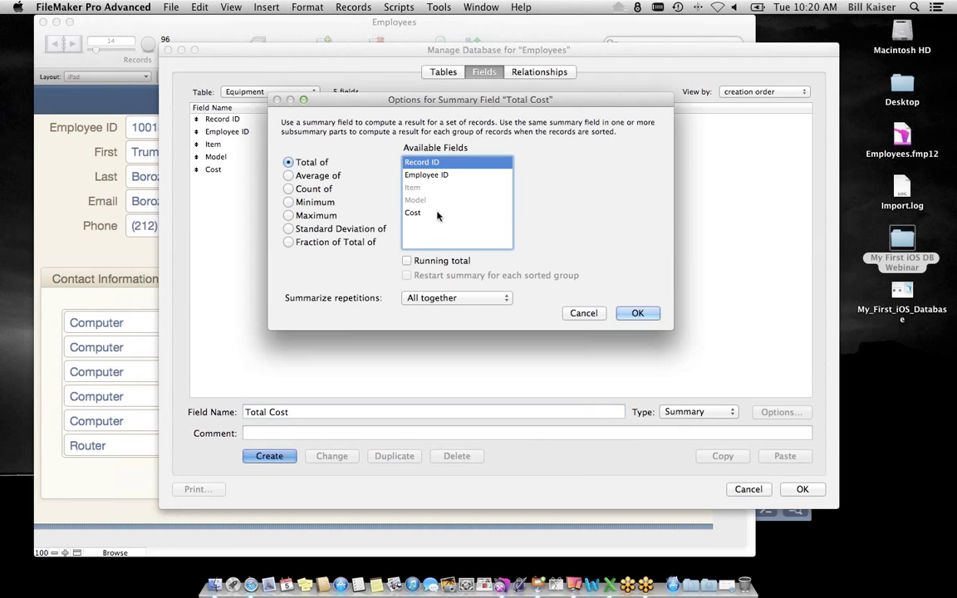
# - Define the summary as the total of the Cost field and save the database changes
pyautogui.click(415, 213)
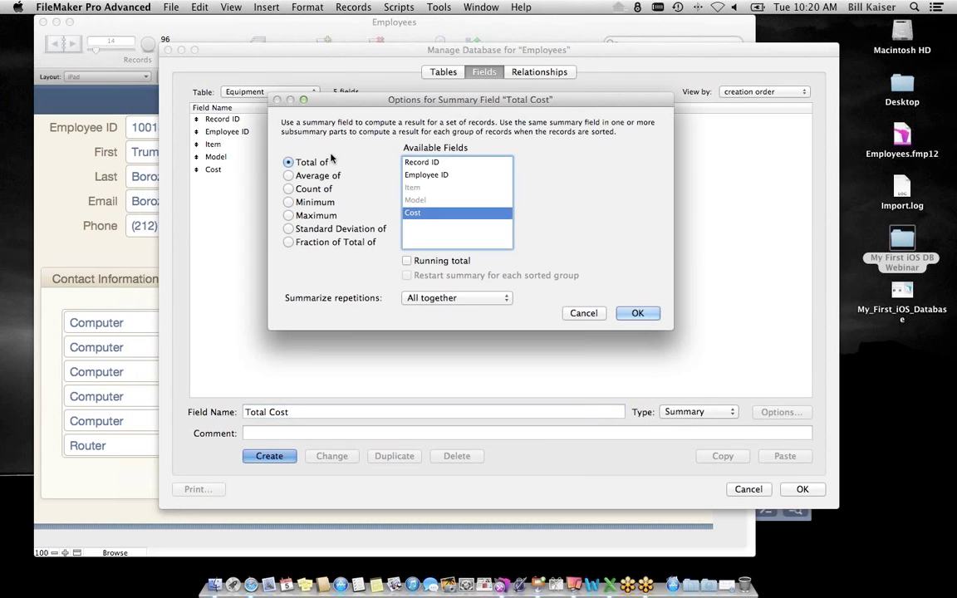
pyautogui.click(641, 321)
pyautogui.click(801, 489)
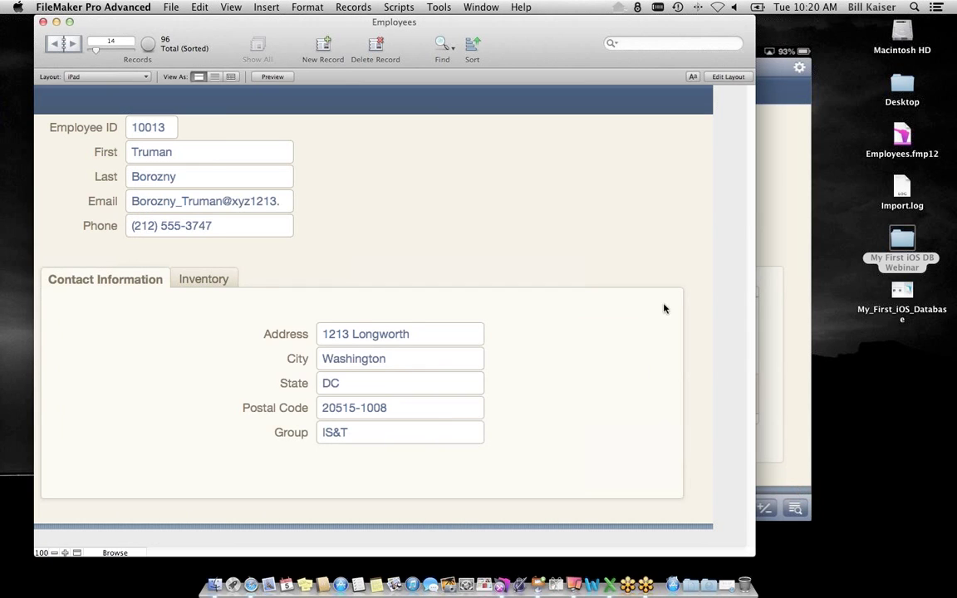
# - Add the Equipment table's Total Cost field with its label below Phone on the layout and widen it to match the Phone field
pyautogui.press('super+l')
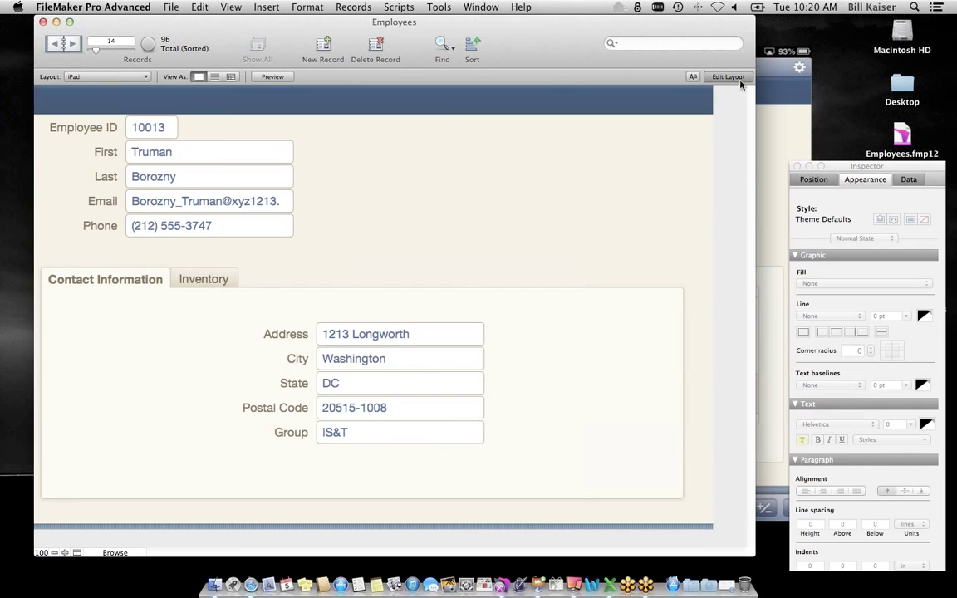
pyautogui.moveTo(455, 43)
pyautogui.mouseDown()
pyautogui.moveTo(495, 95)
pyautogui.moveTo(418, 152)
pyautogui.moveTo(386, 221)
pyautogui.moveTo(135, 241)
pyautogui.mouseUp()
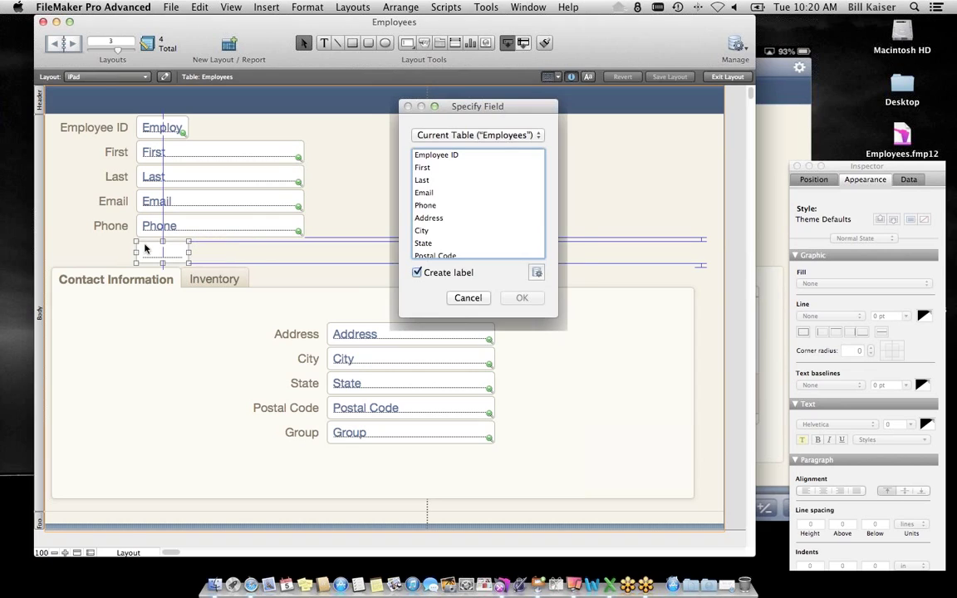
pyautogui.click(462, 138)
pyautogui.click(453, 166)
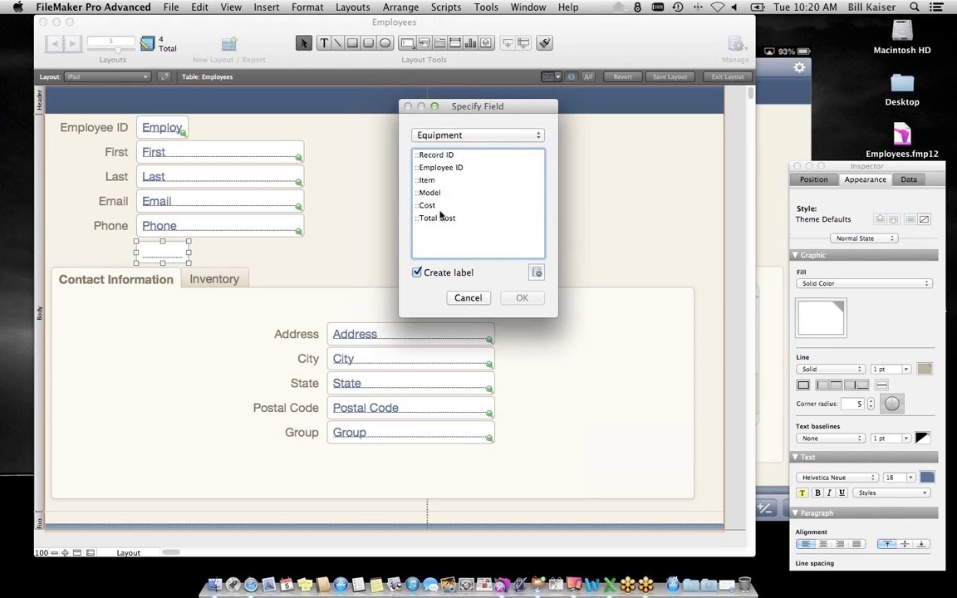
pyautogui.doubleClick(438, 217)
pyautogui.moveTo(188, 253); pyautogui.dragTo(304, 263)
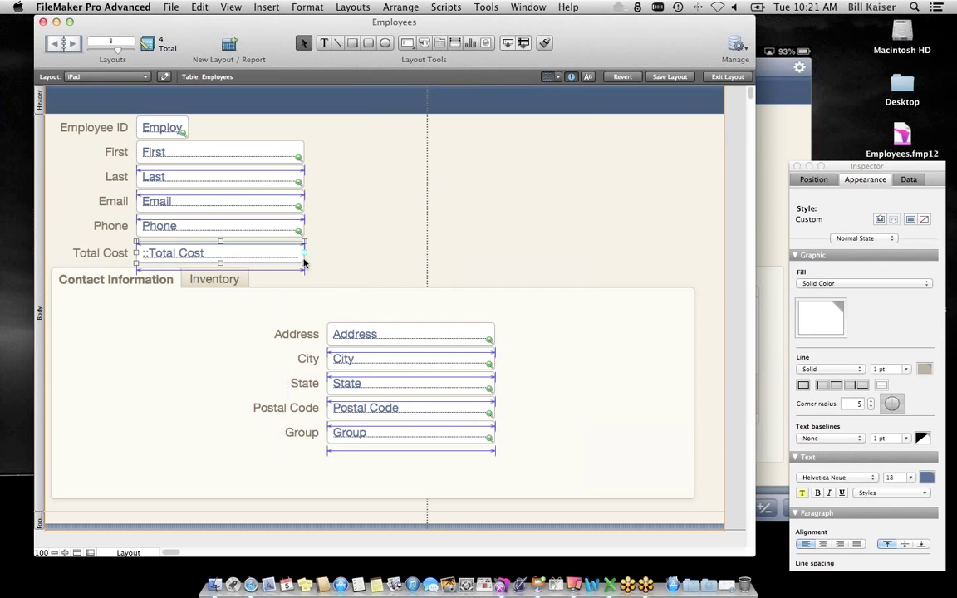
pyautogui.click(393, 248)
# - Format the Total Cost field as currency with a thousands separator and exit layout editing
pyautogui.click(284, 255)
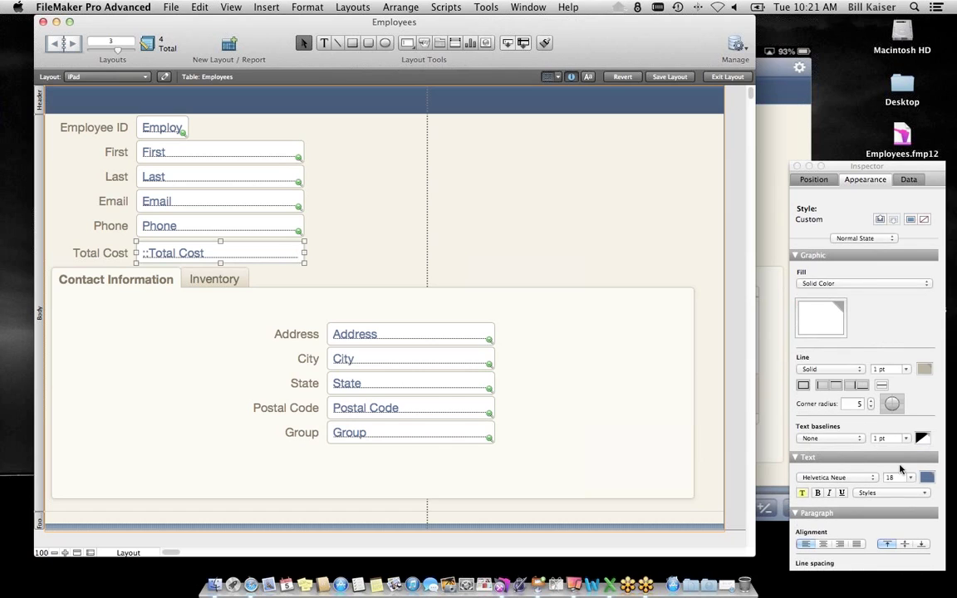
pyautogui.scroll(-5, 900, 470)
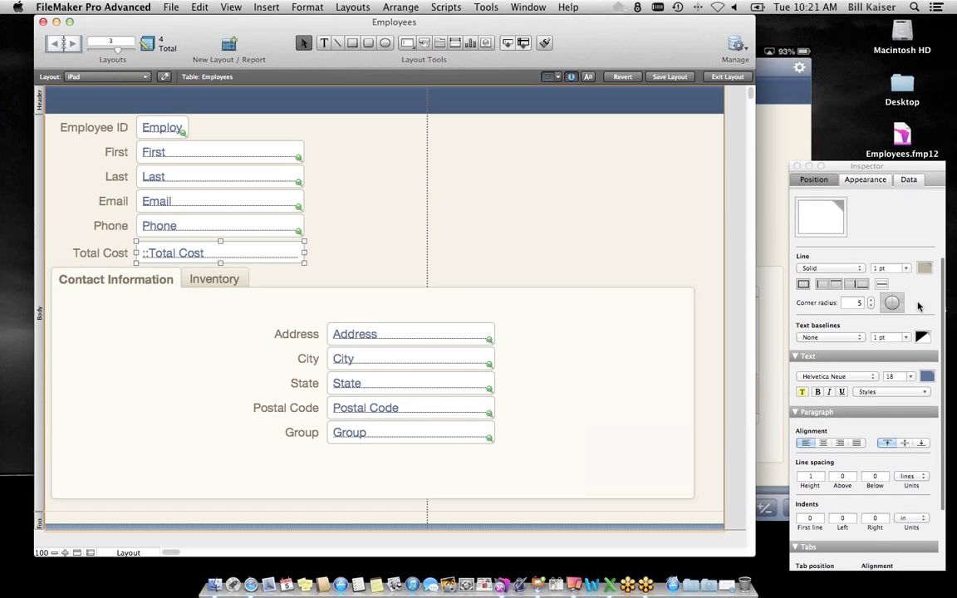
pyautogui.click(909, 179)
pyautogui.scroll(-2, 865, 465)
pyautogui.click(869, 528)
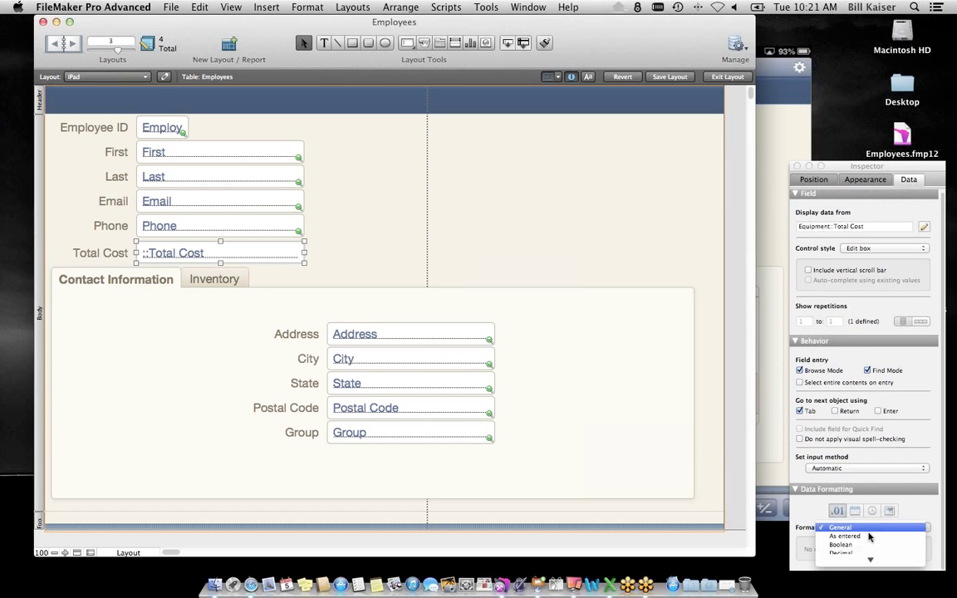
pyautogui.click(847, 545)
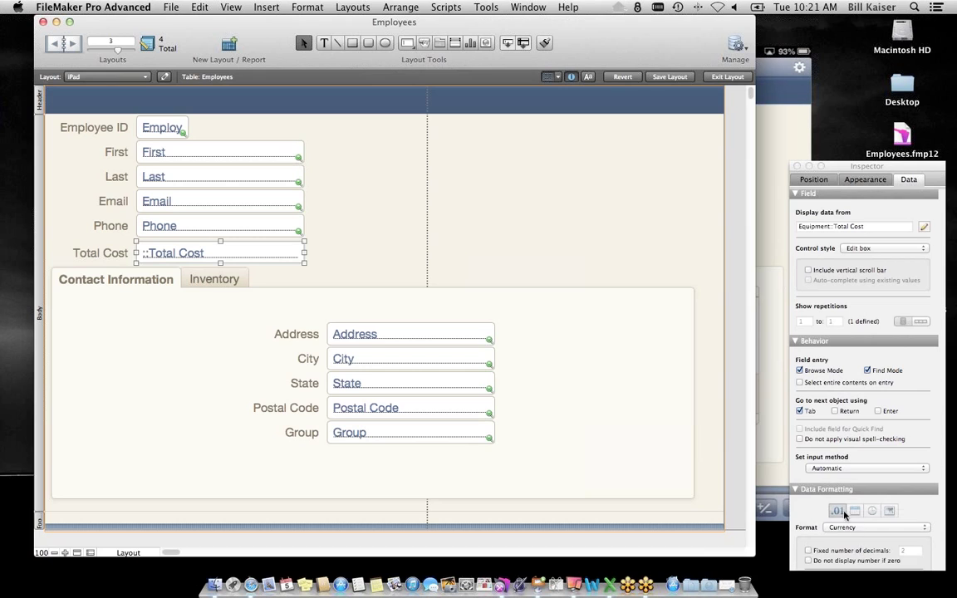
pyautogui.scroll(-5, 848, 519)
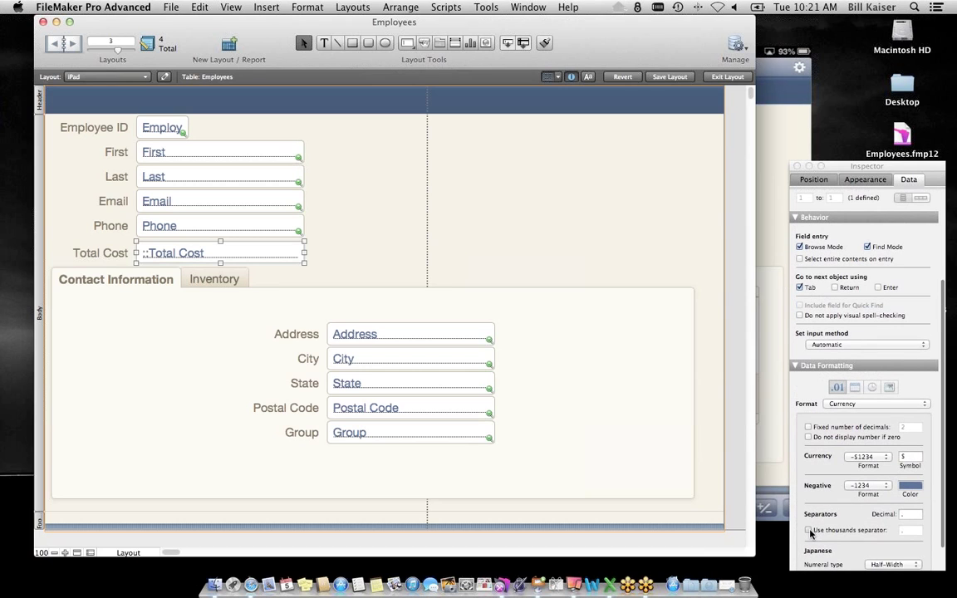
pyautogui.click(809, 530)
pyautogui.click(728, 77)
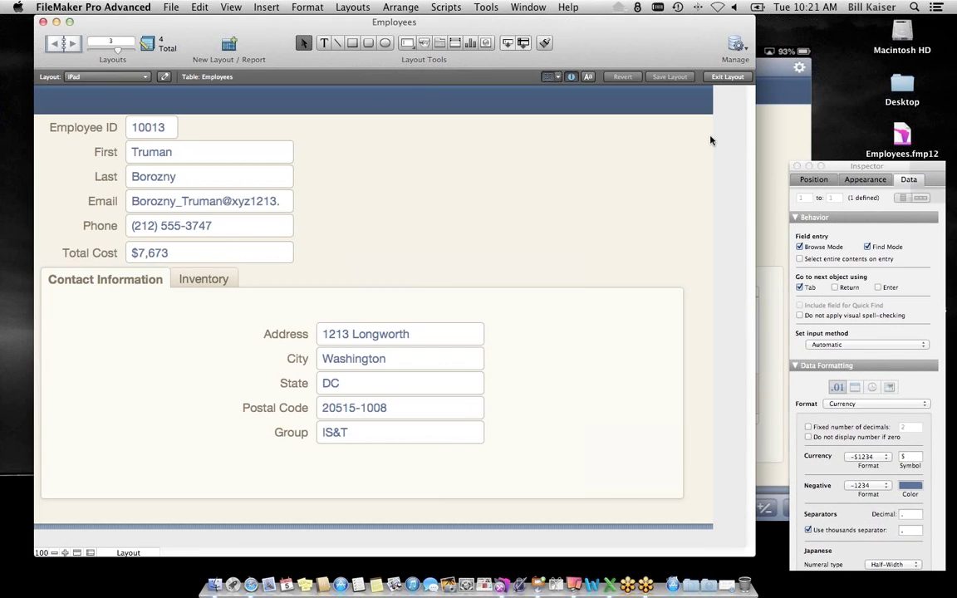
# - Browse forward to record 20 checking Total Cost, compare with the mirrored iPad in Reflector and return to FileMaker Pro
pyautogui.click(65, 40)
pyautogui.click(65, 40)
pyautogui.click(70, 46)
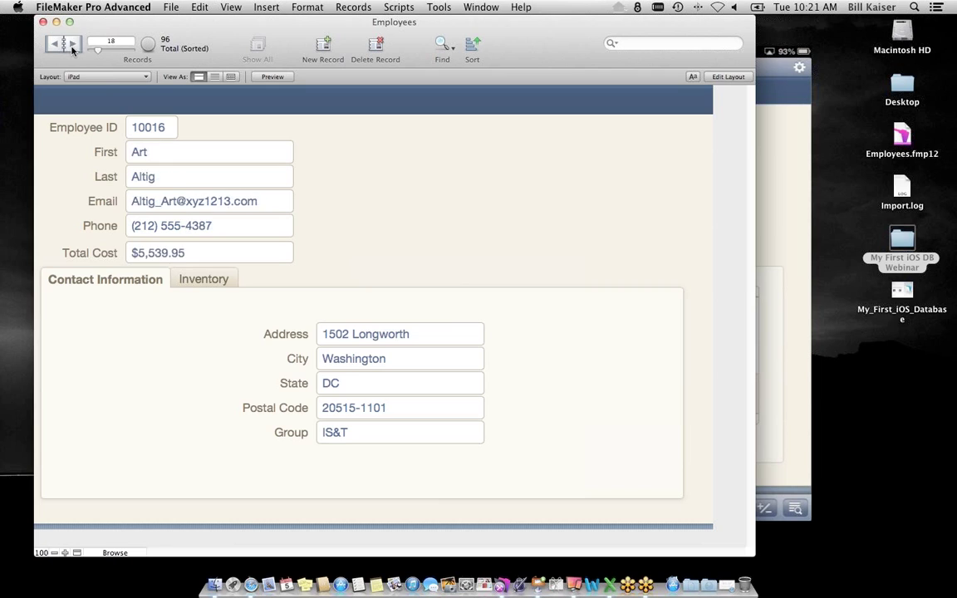
pyautogui.click(72, 49)
pyautogui.click(71, 49)
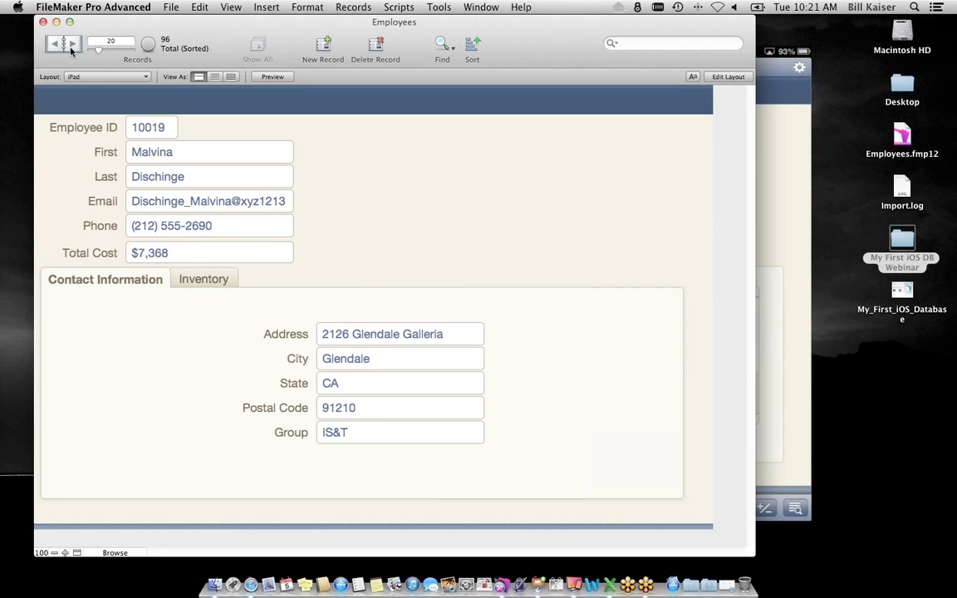
pyautogui.click(809, 191)
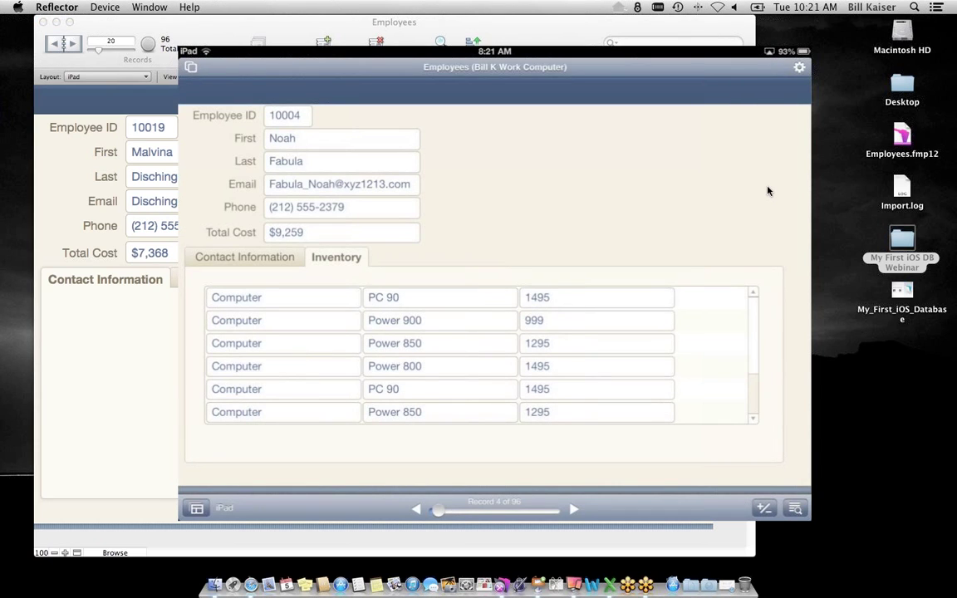
pyautogui.click(73, 149)
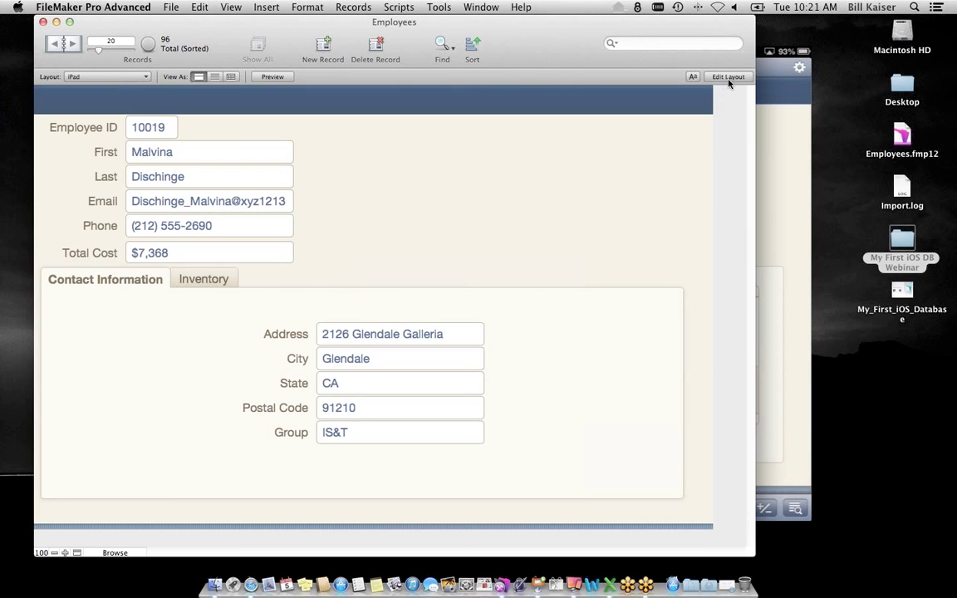
# - Reopen the layout for editing and add a conditional formatting rule to Total Cost for values greater than 5000
pyautogui.click(727, 78)
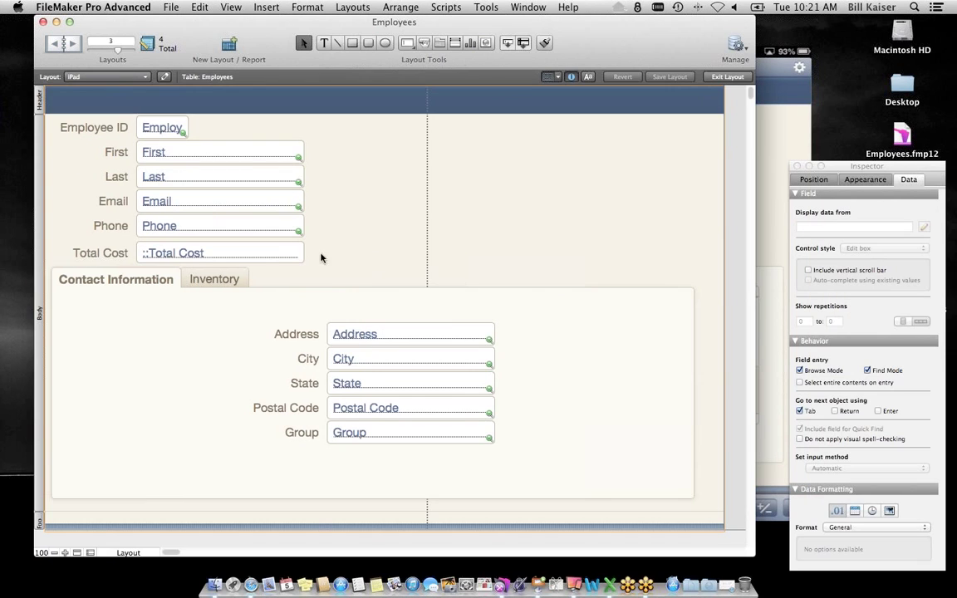
pyautogui.rightClick(274, 253)
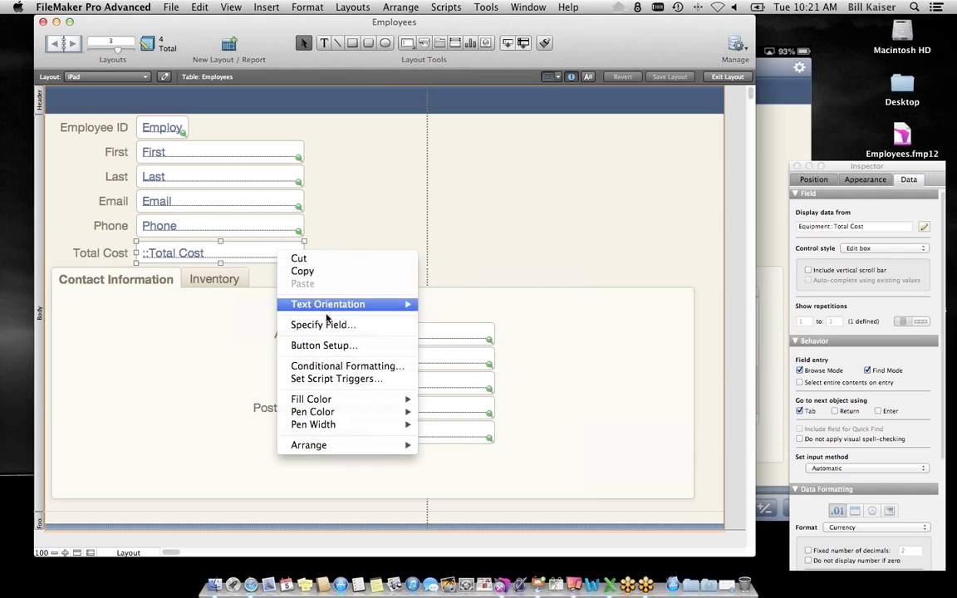
pyautogui.click(331, 367)
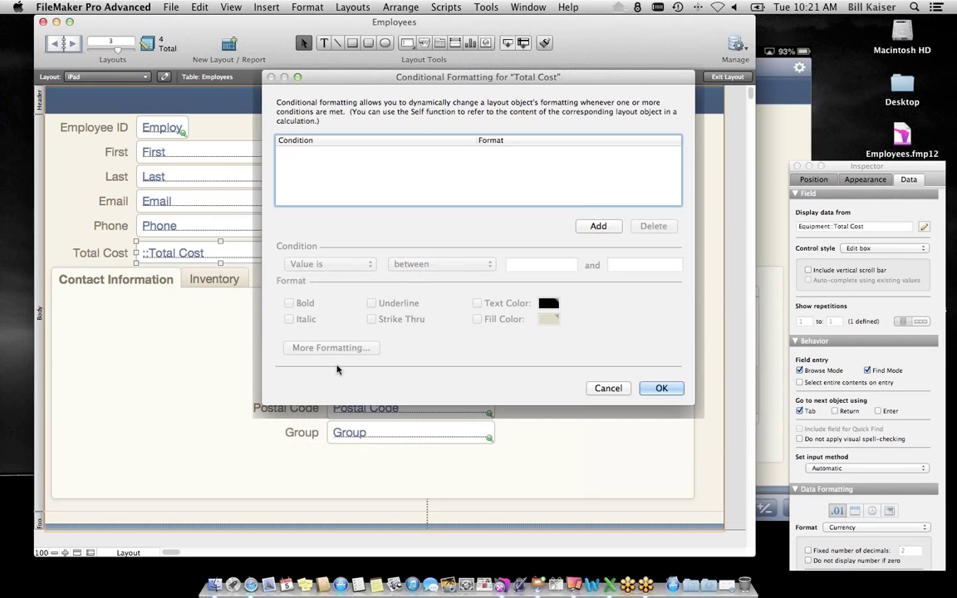
pyautogui.click(612, 228)
pyautogui.click(444, 264)
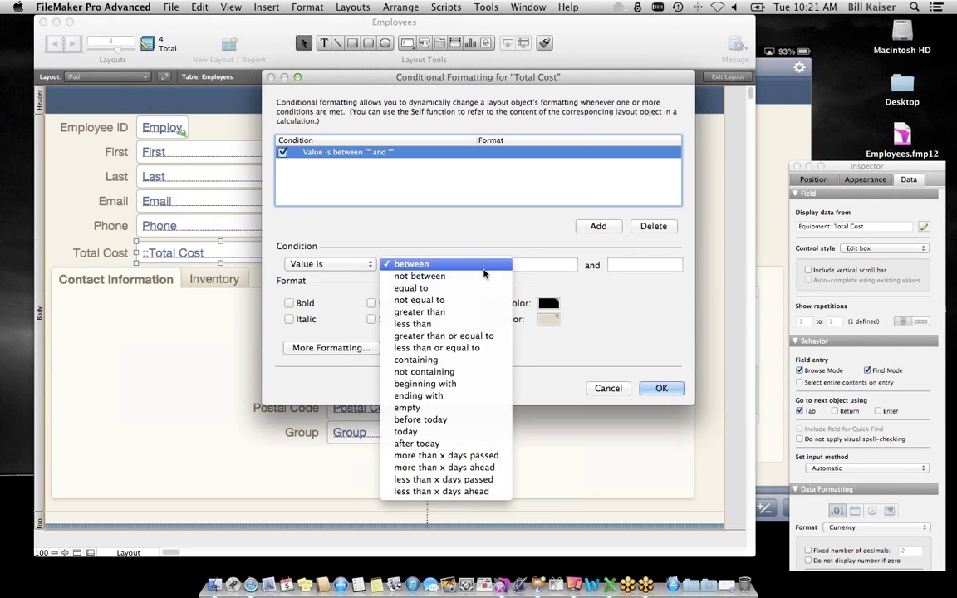
pyautogui.click(478, 313)
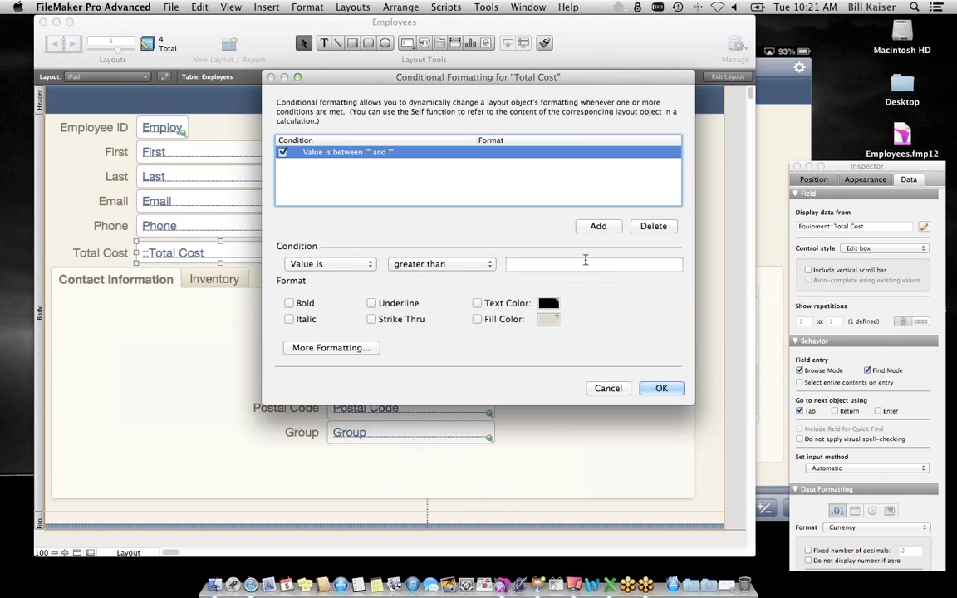
pyautogui.click(585, 264)
pyautogui.write('5000')
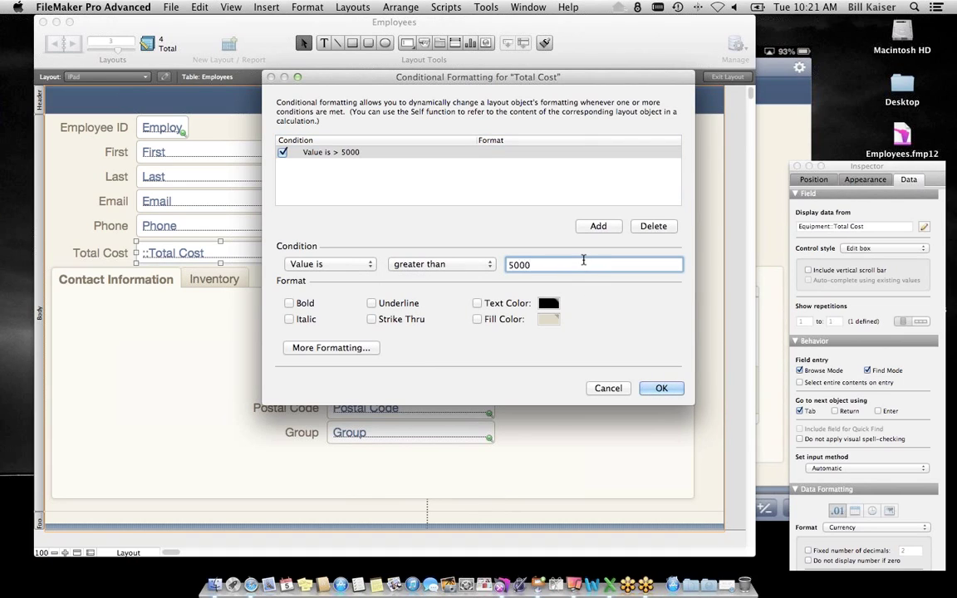
# - Give the greater-than-5000 condition bold red text, confirm the conditional formatting and exit layout editing
pyautogui.click(289, 304)
pyautogui.click(476, 304)
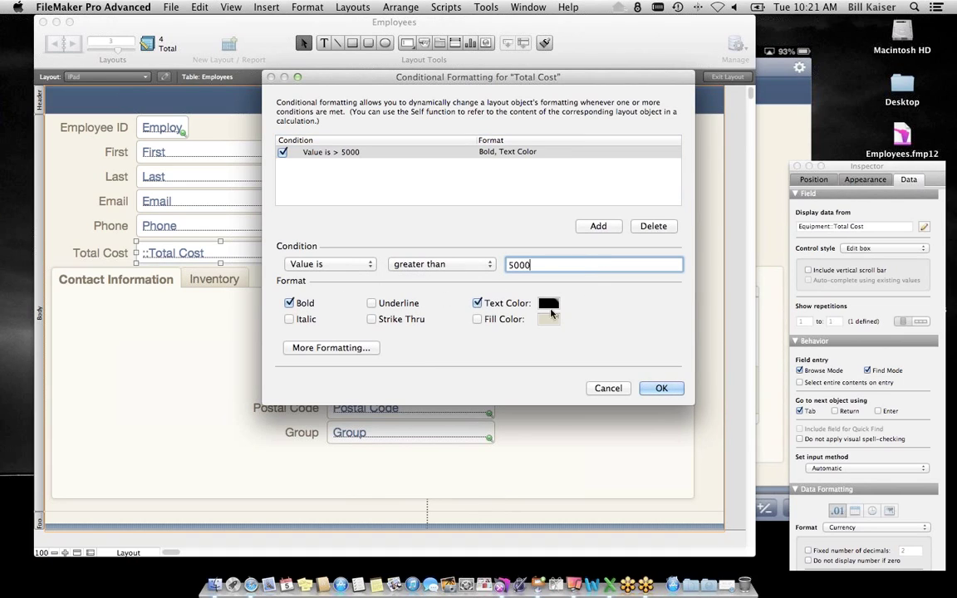
pyautogui.click(548, 305)
pyautogui.click(590, 353)
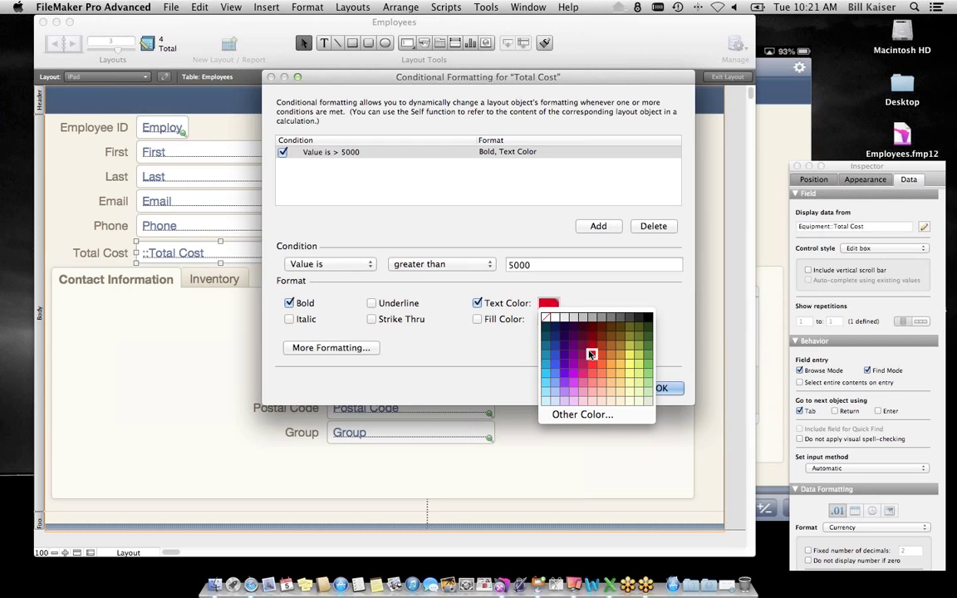
pyautogui.click(665, 388)
pyautogui.click(730, 77)
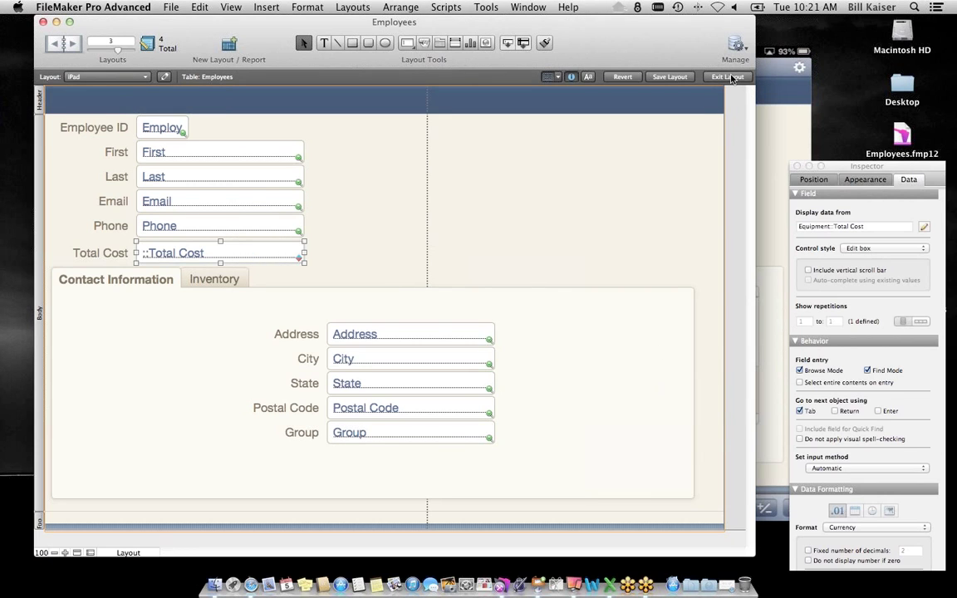
# - Browse forward to record 23 to check the Total Cost formatting, then view the mirrored iPad in Reflector
pyautogui.click(72, 45)
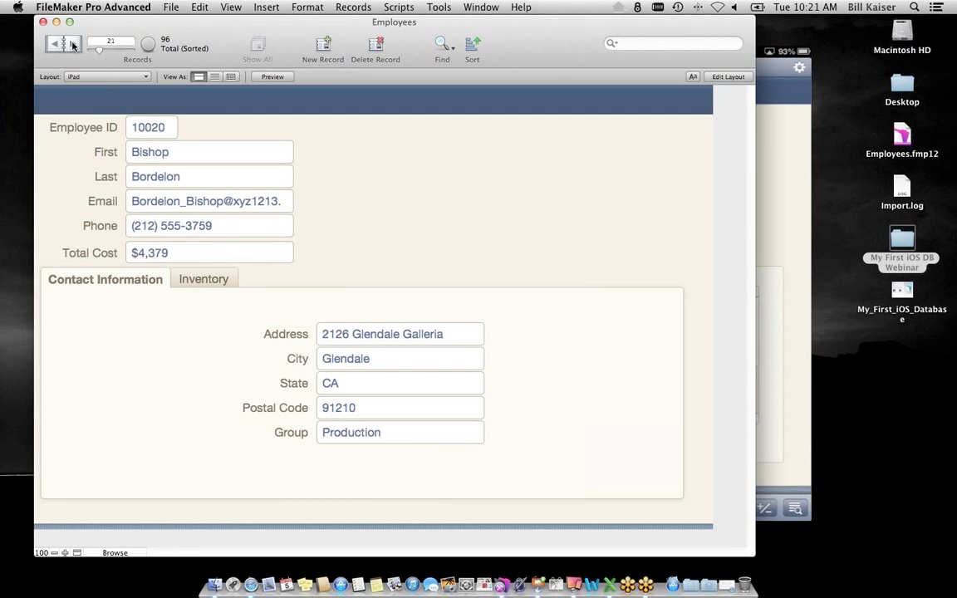
pyautogui.click(72, 45)
pyautogui.click(72, 46)
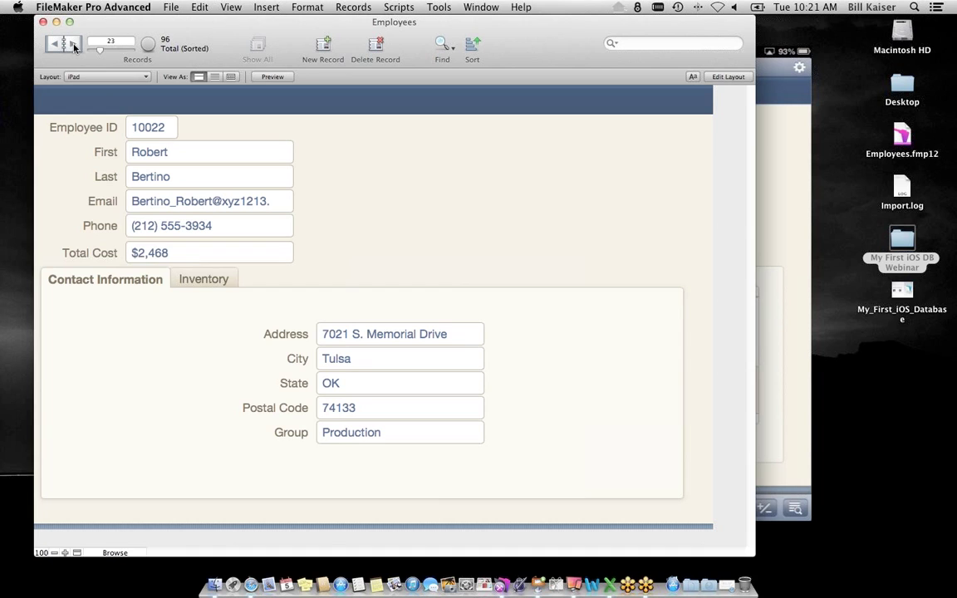
pyautogui.click(766, 158)
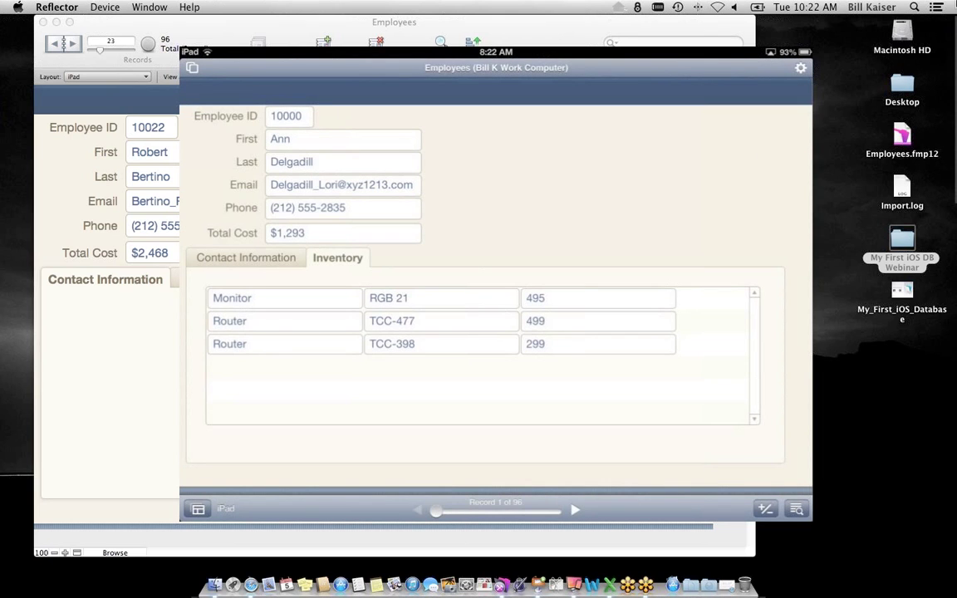
# - Switch to the Finder window, view the images in the Photos folder inside Employee files, and close the window
pyautogui.hotkey('ctrl', 'Up')
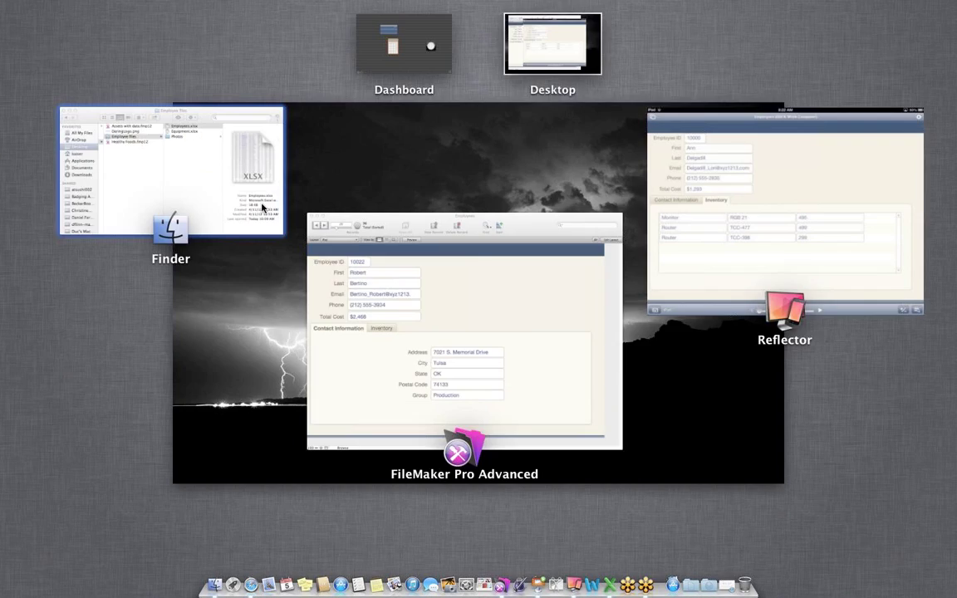
pyautogui.click(257, 203)
pyautogui.click(328, 82)
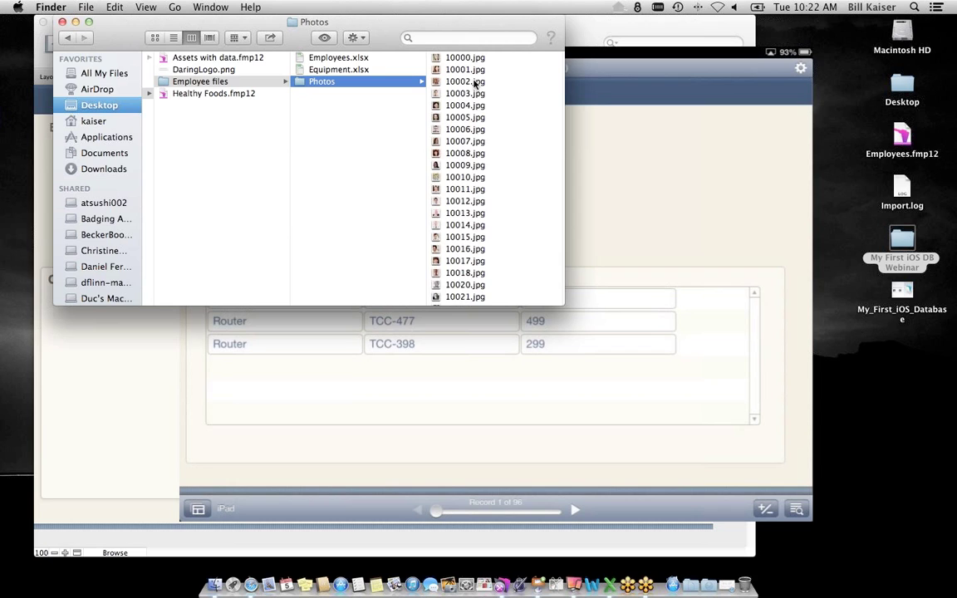
pyautogui.click(61, 21)
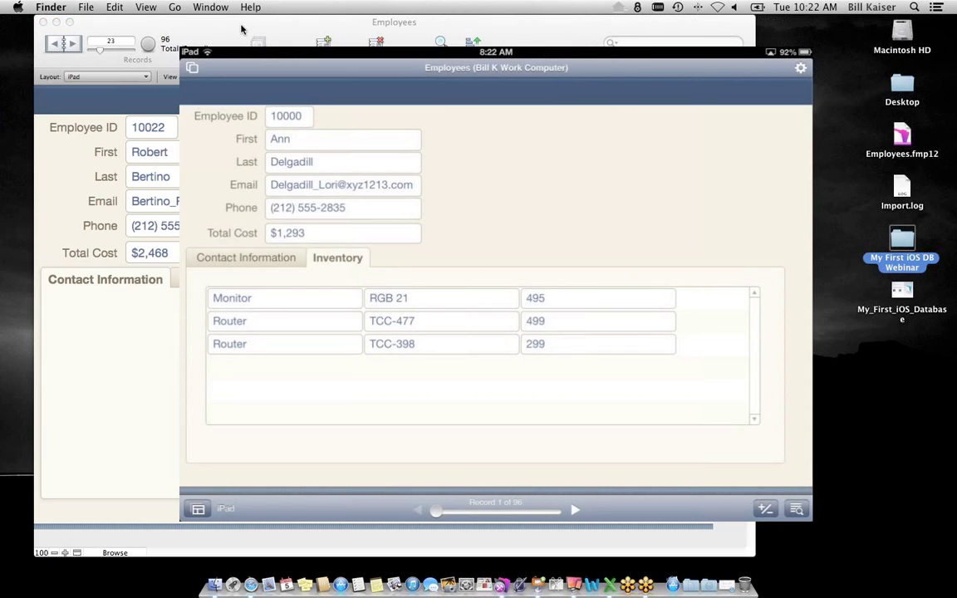
# - Switch to FileMaker and start a folder import, choosing Photos inside My First iOS DB Webinar > Employee files as the source
pyautogui.click(241, 30)
pyautogui.click(171, 6)
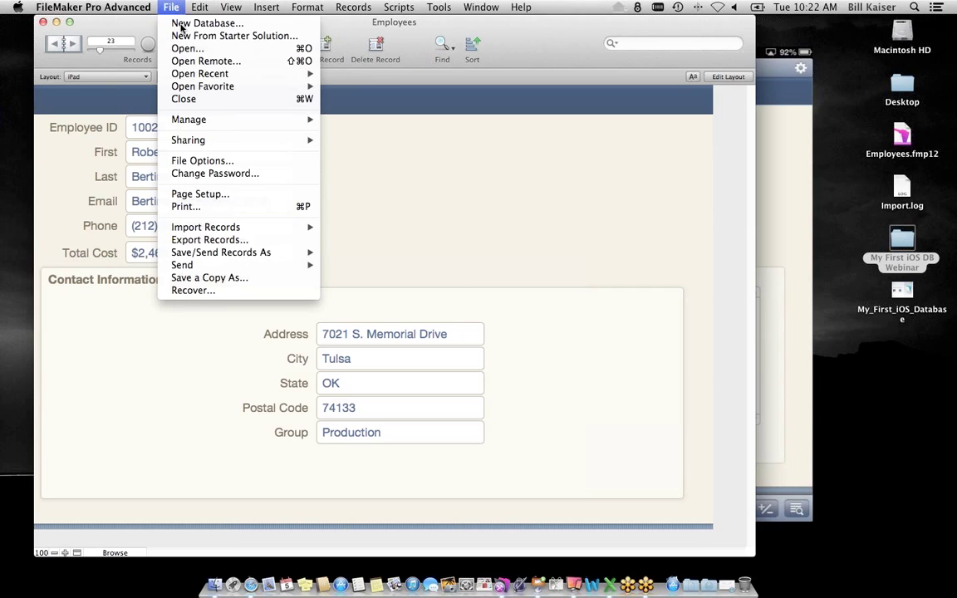
pyautogui.moveTo(208, 226)
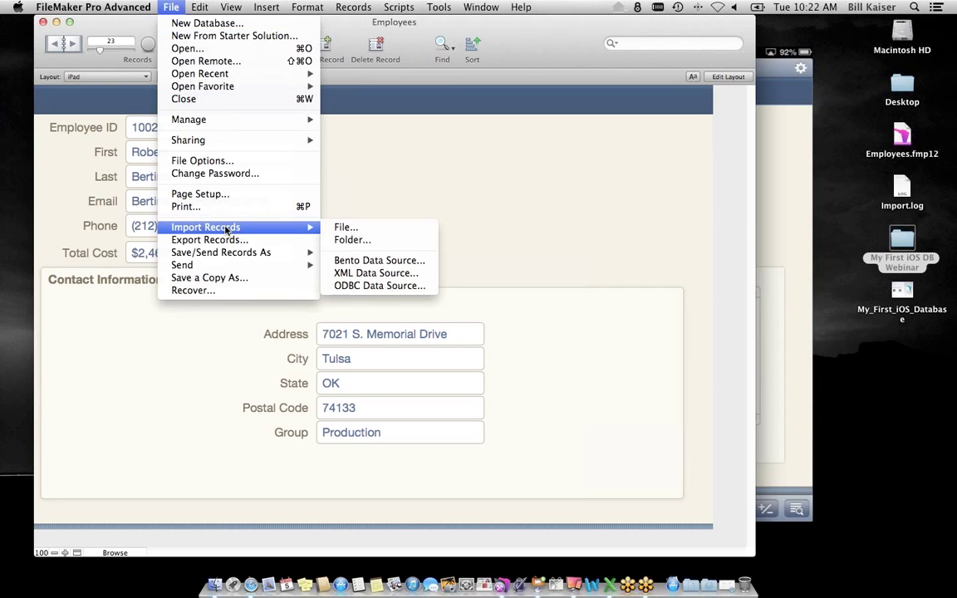
pyautogui.click(343, 241)
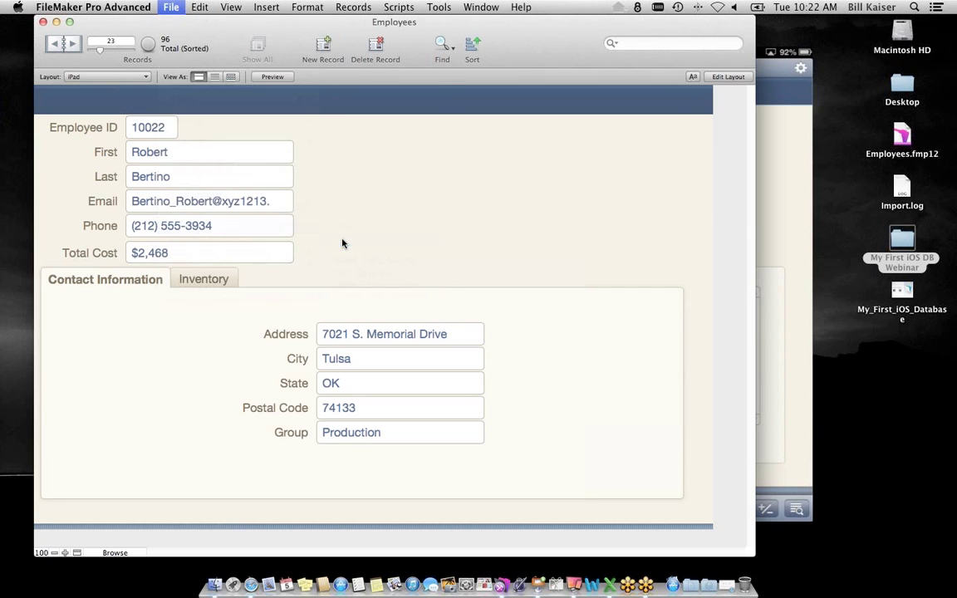
pyautogui.click(416, 124)
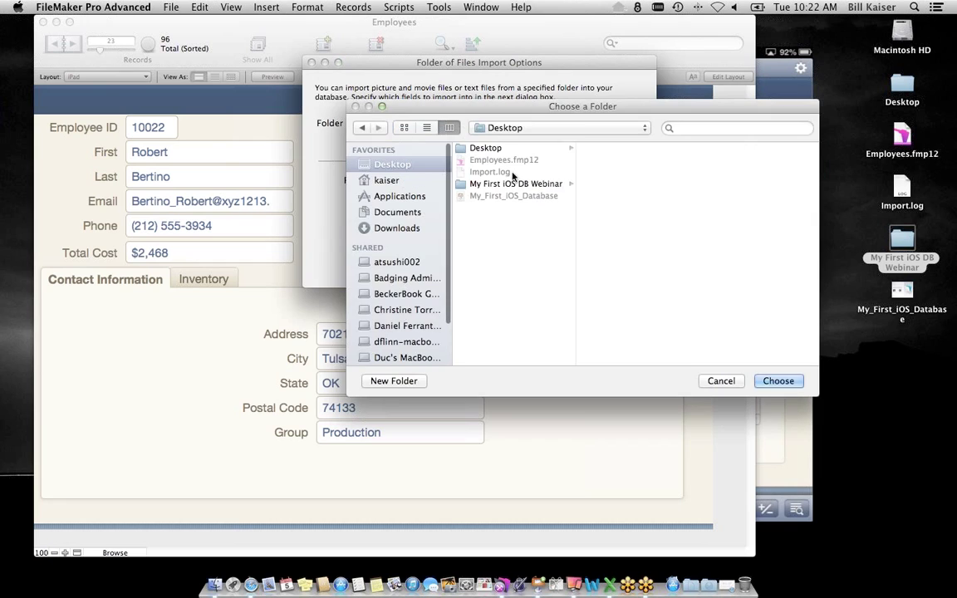
pyautogui.click(516, 183)
pyautogui.click(613, 172)
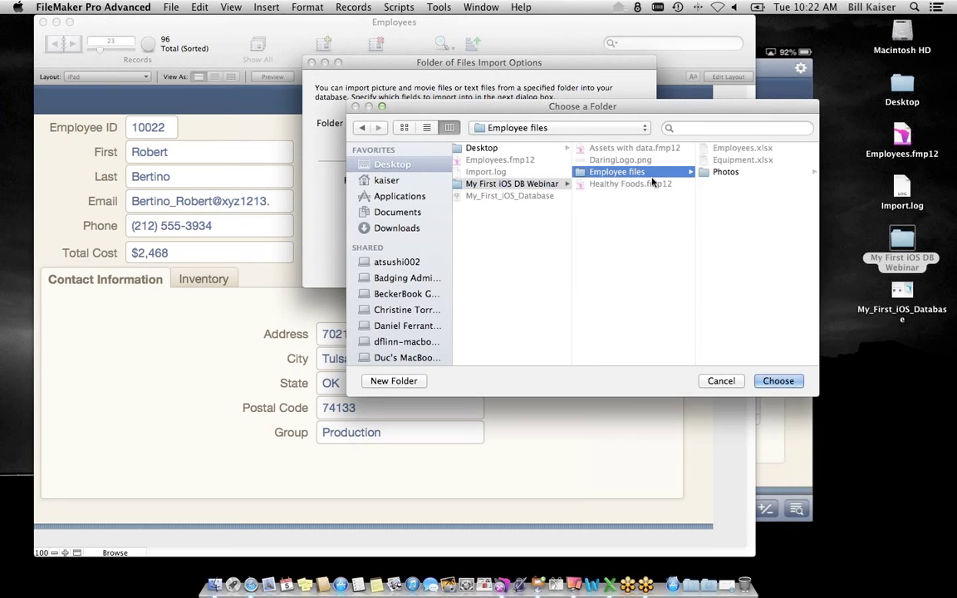
pyautogui.click(769, 172)
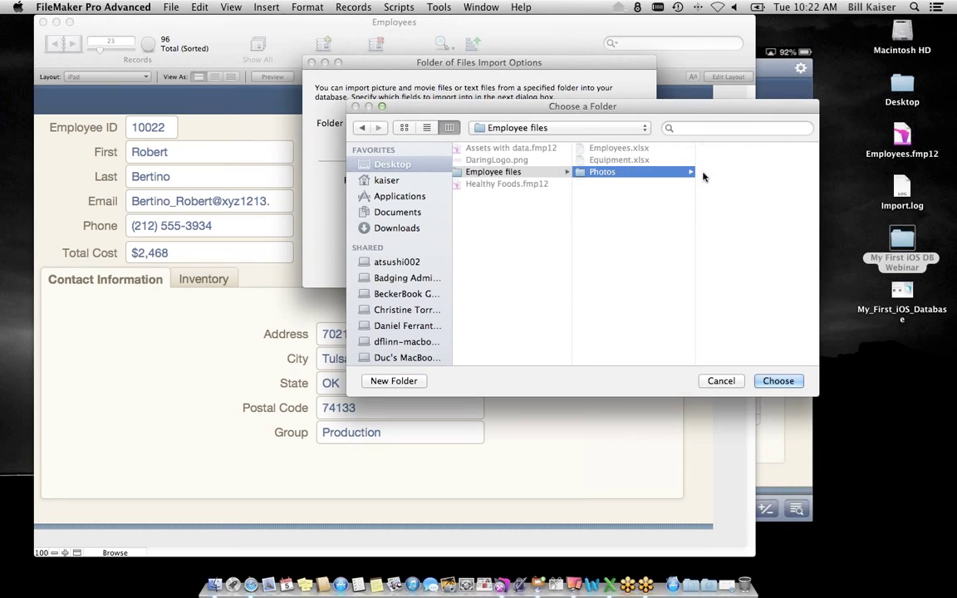
pyautogui.click(780, 381)
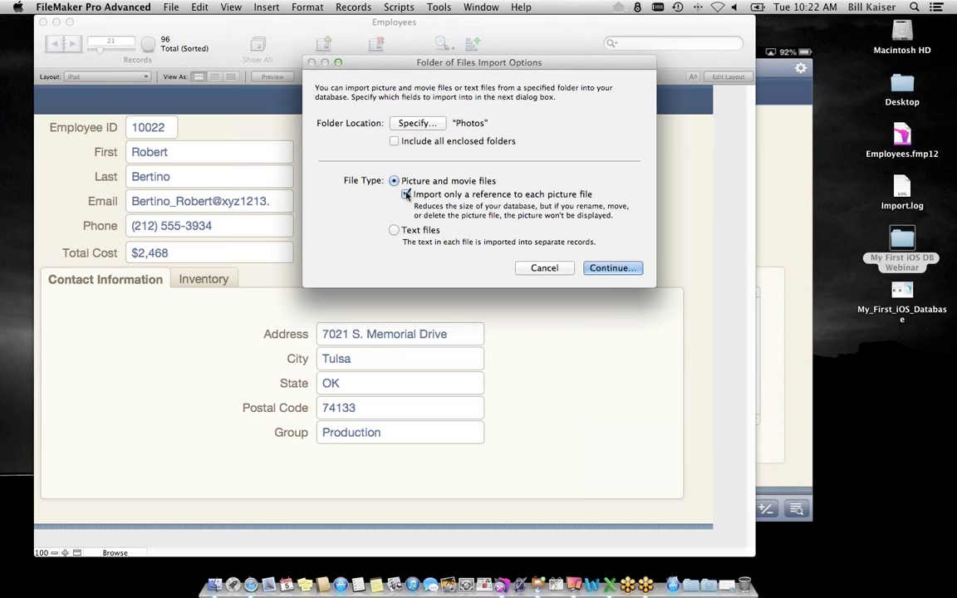
# - Import the picture files into a new table named Photos as new records and dismiss the import summary
pyautogui.click(613, 269)
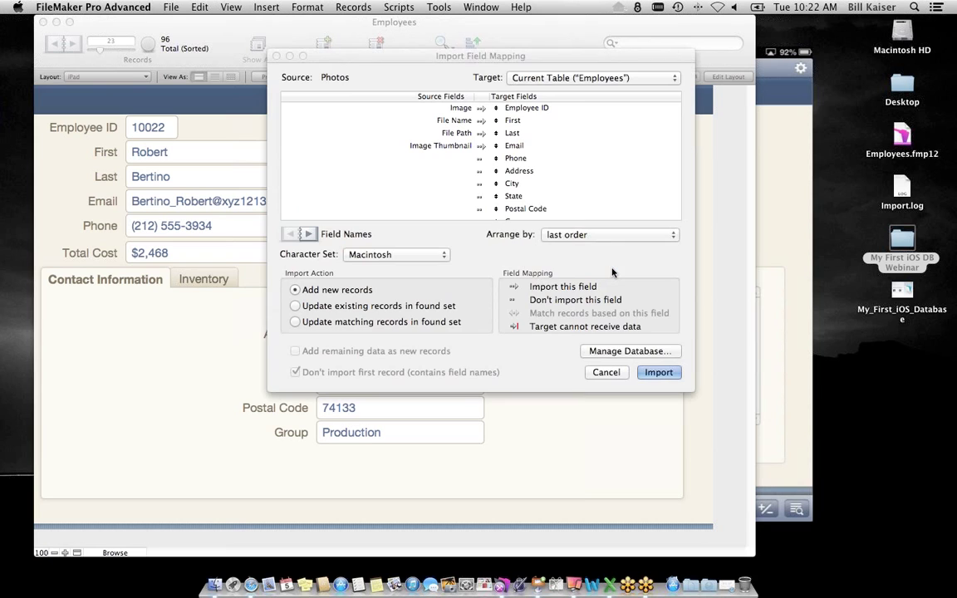
pyautogui.click(582, 78)
pyautogui.click(595, 154)
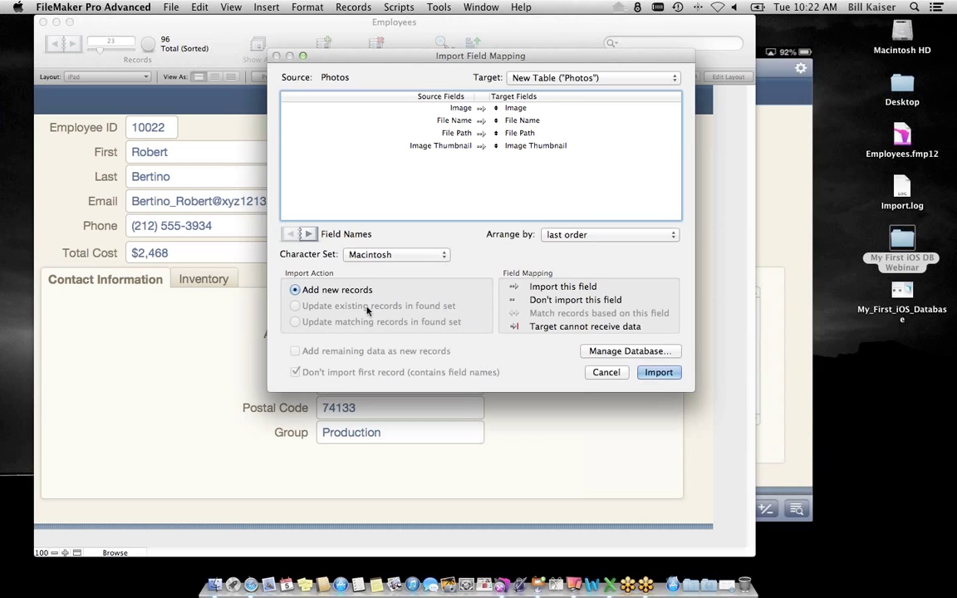
pyautogui.press('Return')
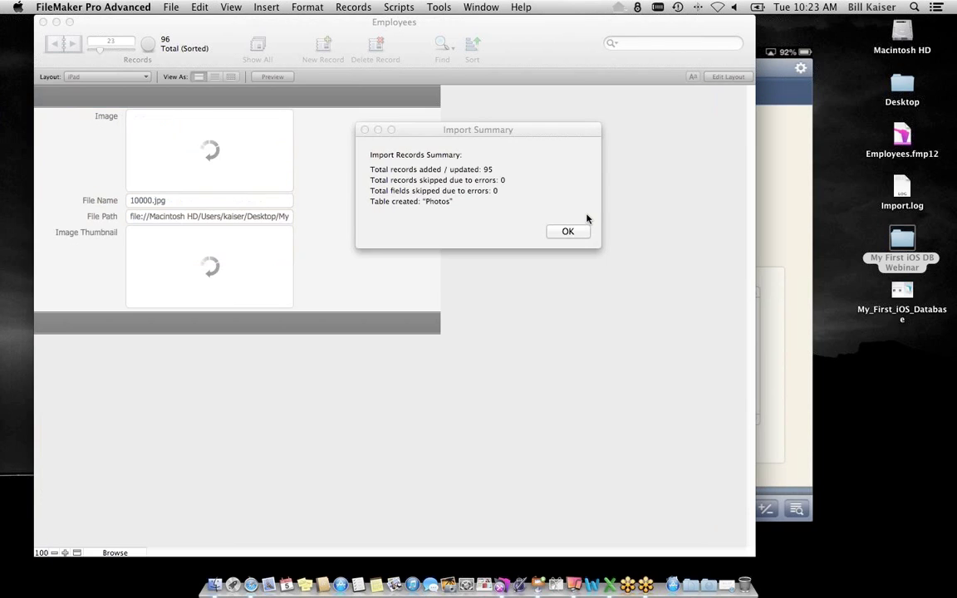
pyautogui.click(579, 230)
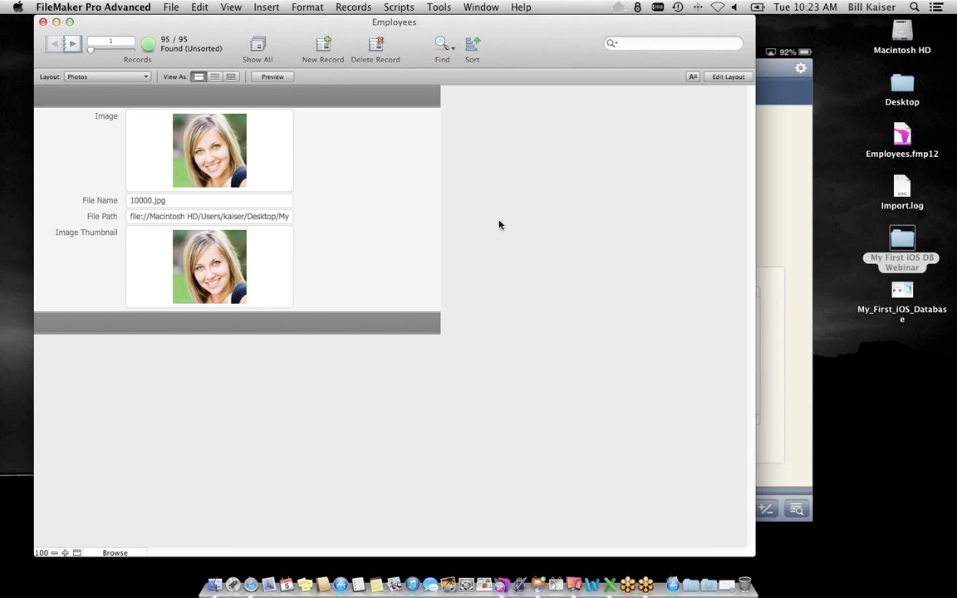
# - Create a calculation field named Employee ID in the Photos table
pyautogui.click(173, 7)
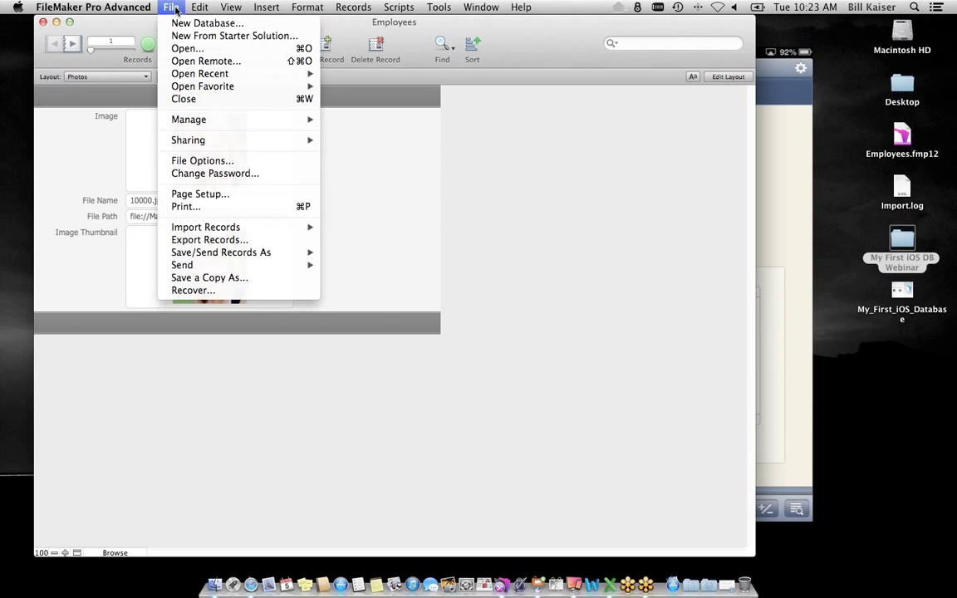
pyautogui.moveTo(216, 121)
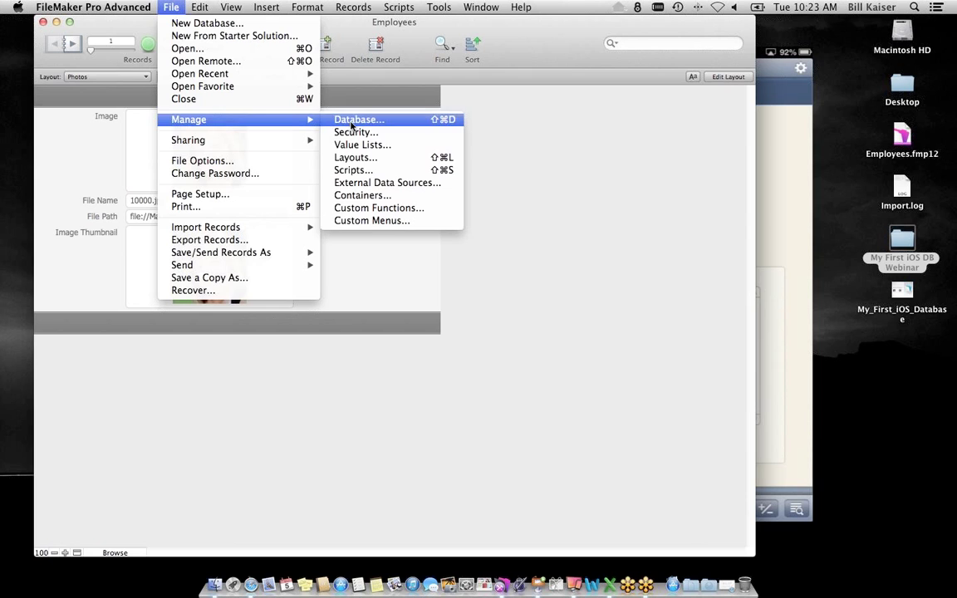
pyautogui.click(352, 124)
pyautogui.write('Employee ID')
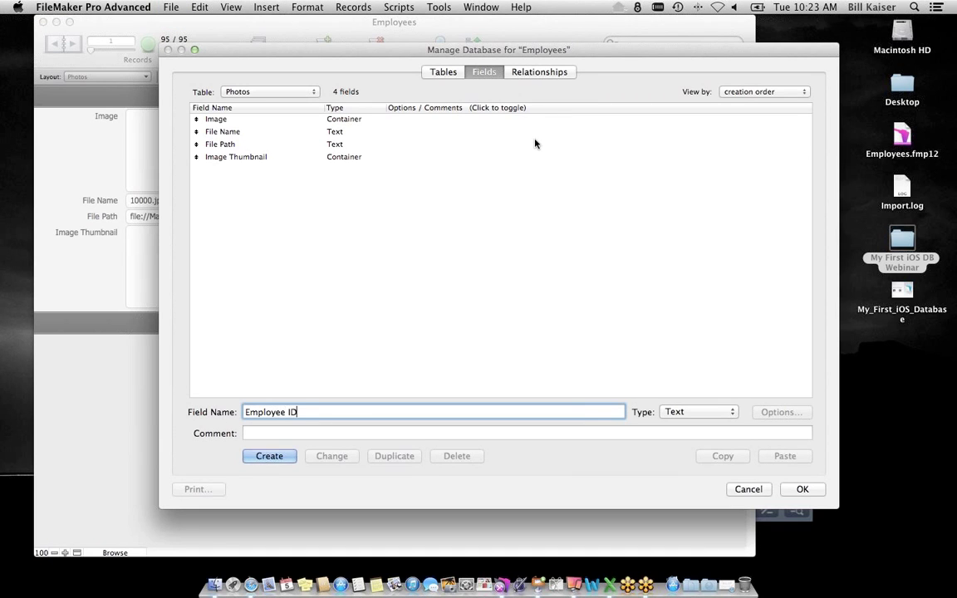
pyautogui.click(717, 415)
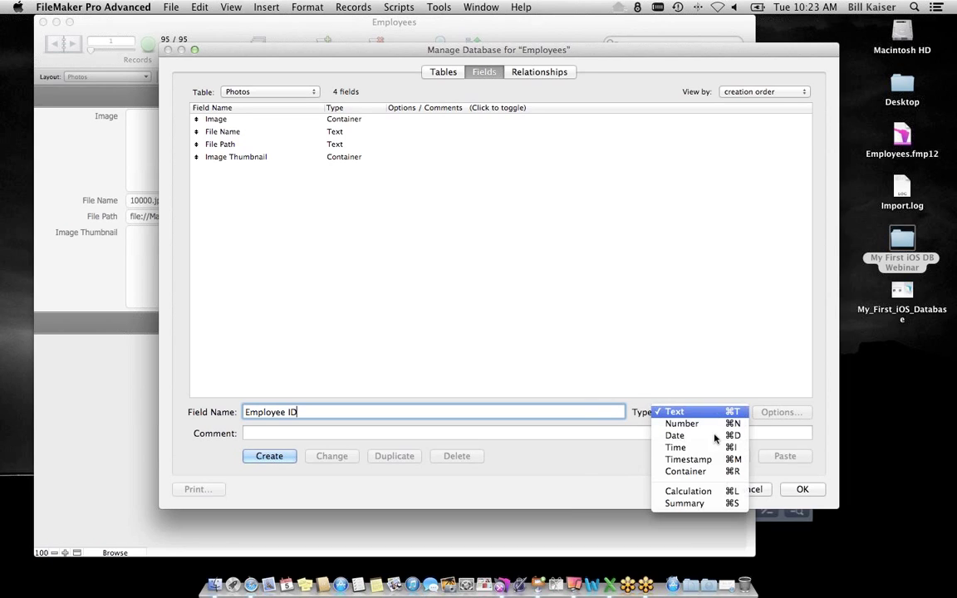
pyautogui.click(696, 491)
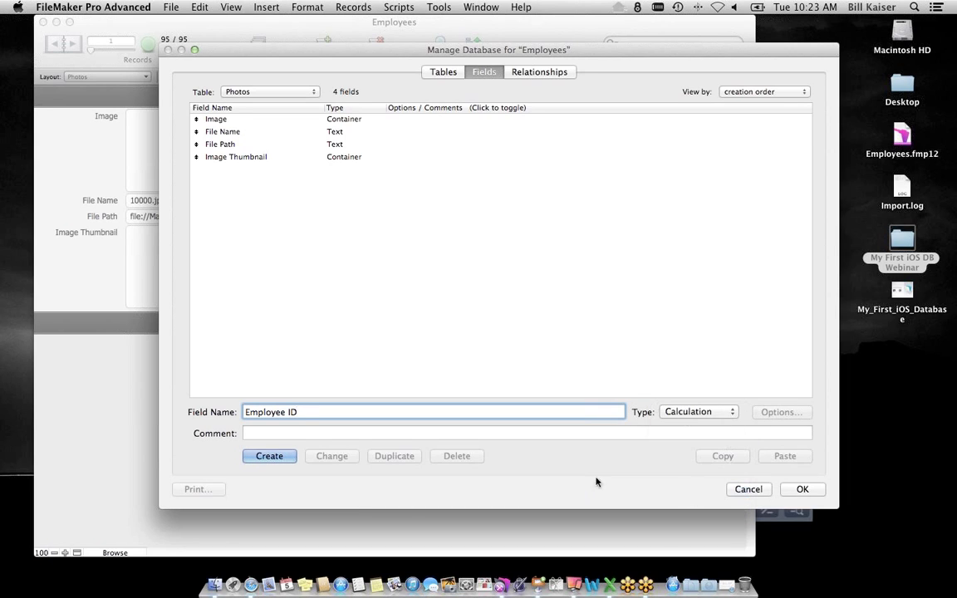
pyautogui.click(271, 457)
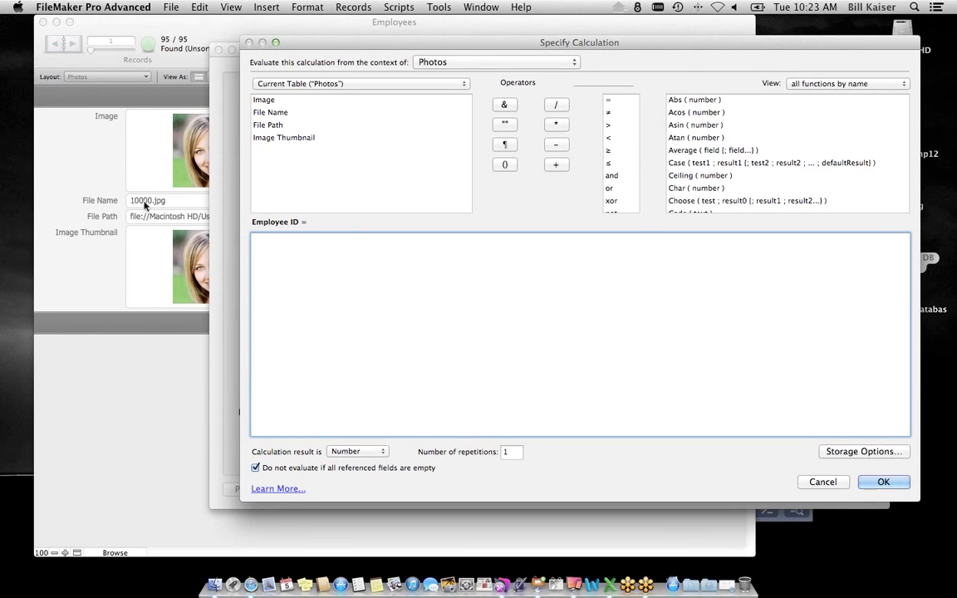
# - Define the Employee ID calculation as GetAsNumber ( File Name ) and confirm the database changes
pyautogui.scroll(-10, 850, 183)
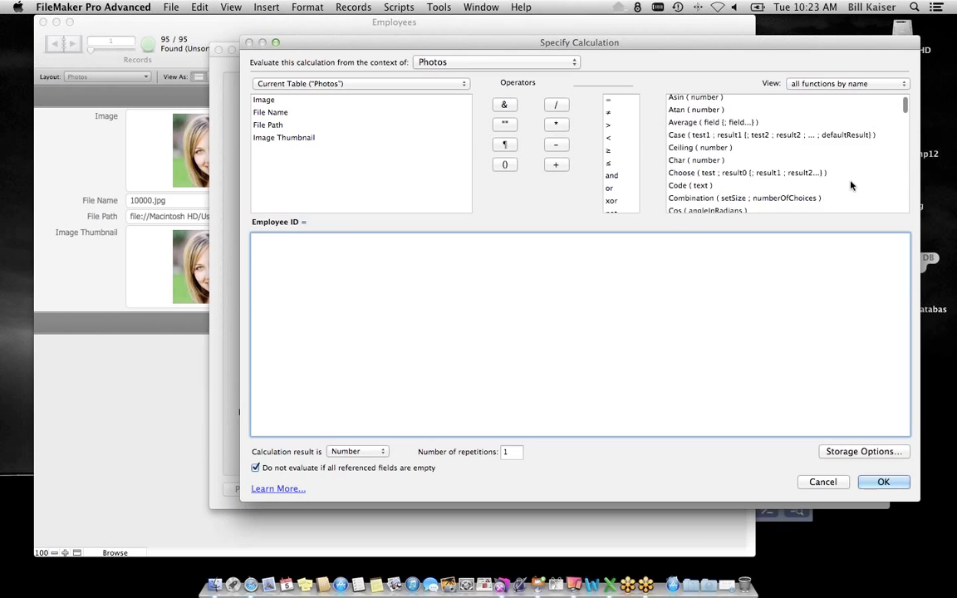
pyautogui.scroll(-3, 850, 184)
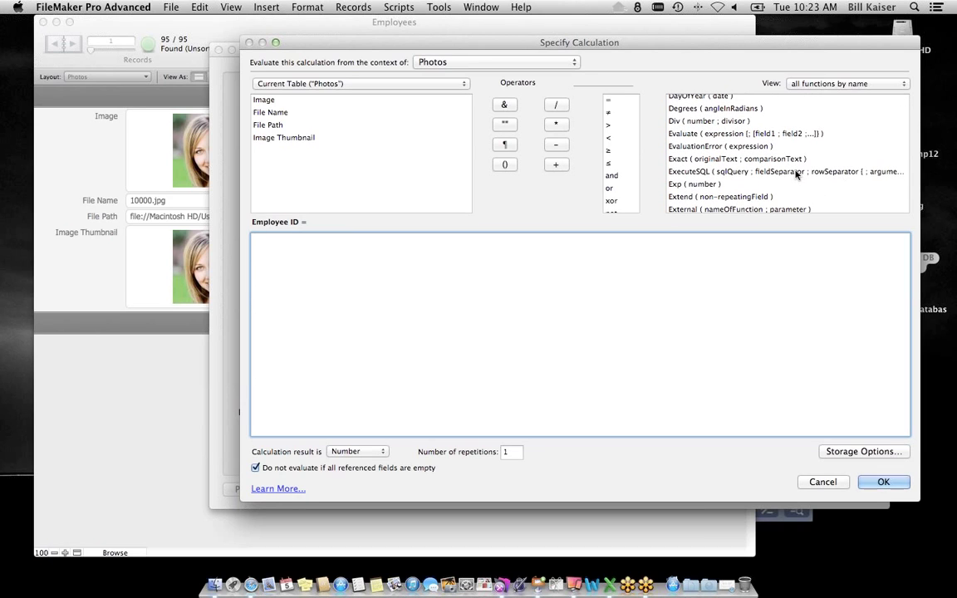
pyautogui.scroll(-4, 781, 182)
pyautogui.scroll(-4, 771, 190)
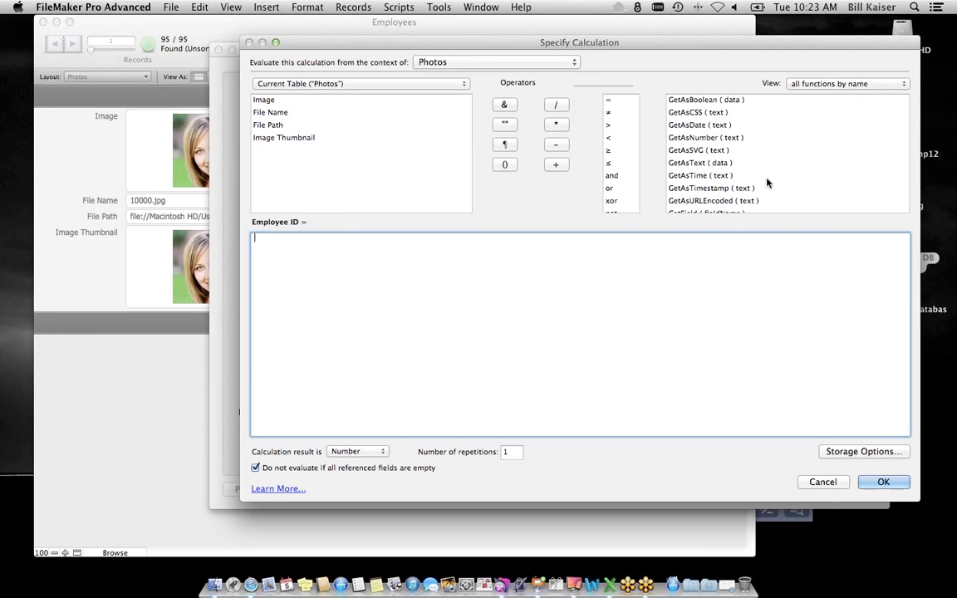
pyautogui.scroll(-1, 770, 182)
pyautogui.scroll(1, 770, 182)
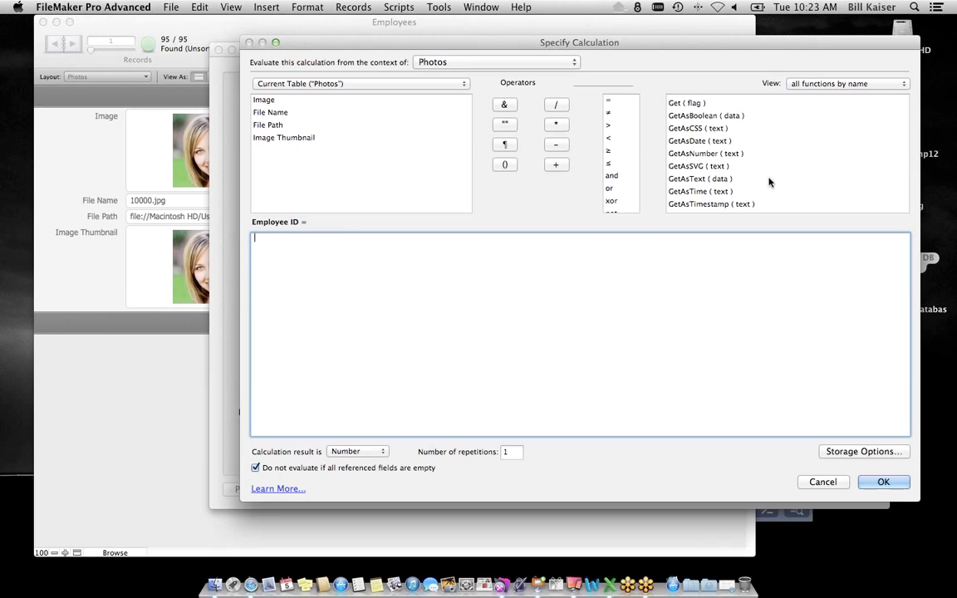
pyautogui.doubleClick(703, 155)
pyautogui.doubleClick(274, 113)
pyautogui.click(868, 480)
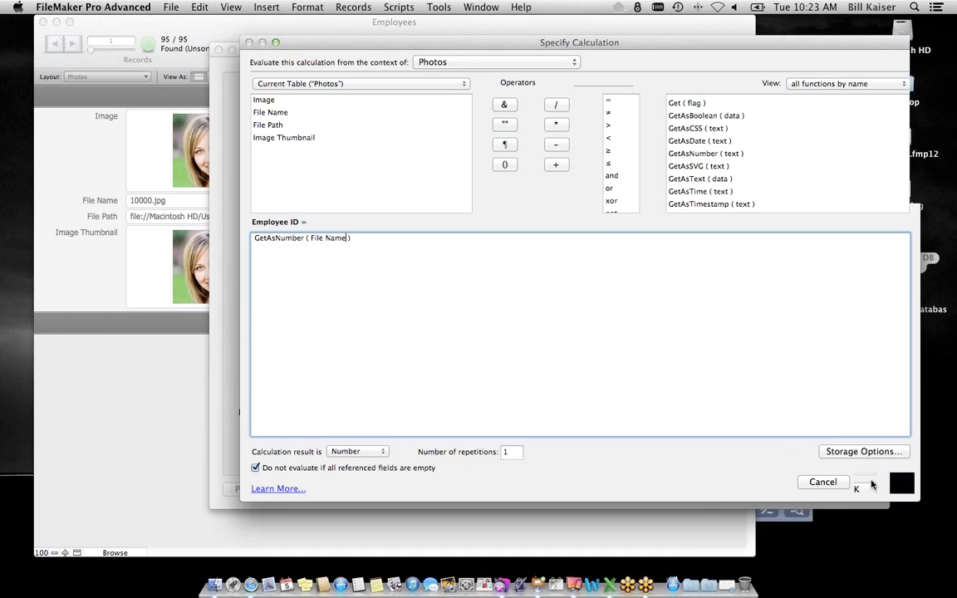
pyautogui.click(856, 491)
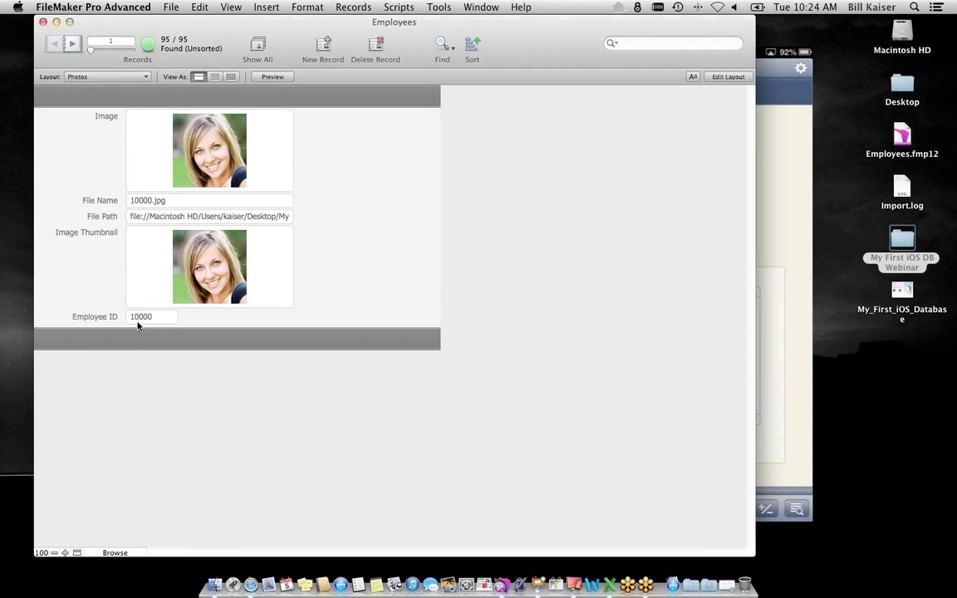
# - Browse forward to record 4 in the Photos layout to compare Employee ID with File Name
pyautogui.click(71, 43)
pyautogui.click(71, 43)
pyautogui.click(71, 43)
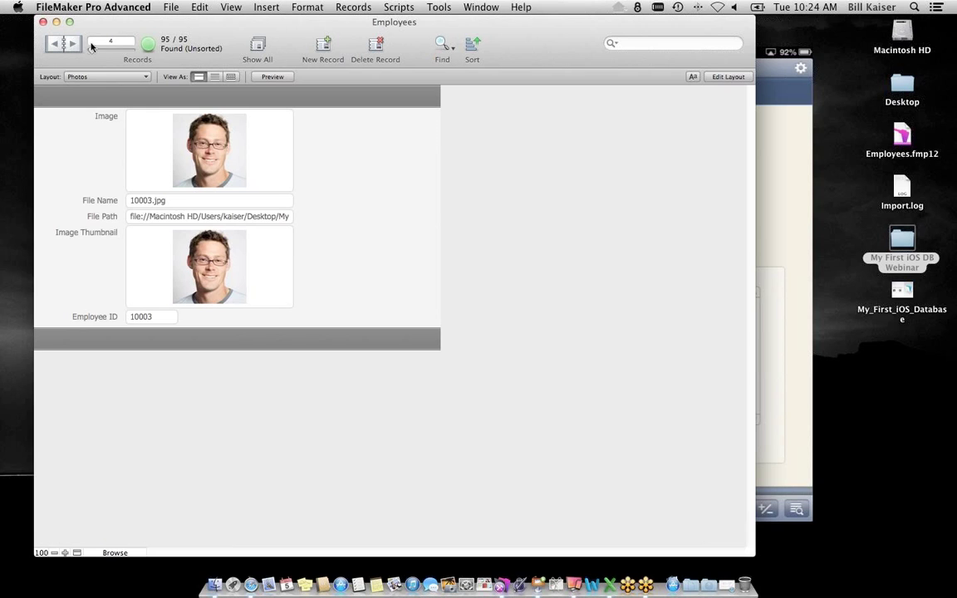
# - Place the Photos table below Equipment in the relationships graph, relate it to Employees by Employee ID, and confirm
pyautogui.click(180, 8)
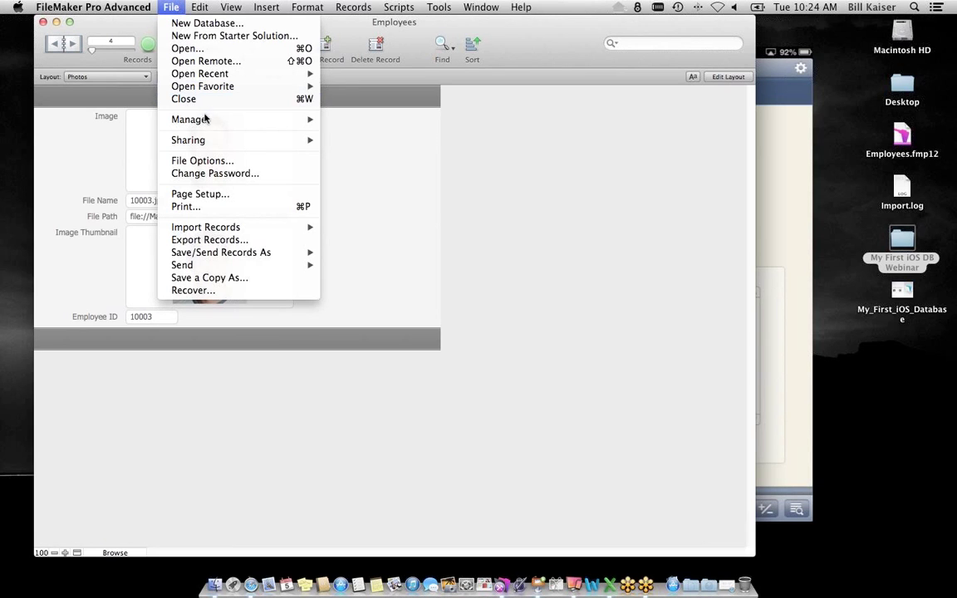
pyautogui.moveTo(188, 119)
pyautogui.click(357, 119)
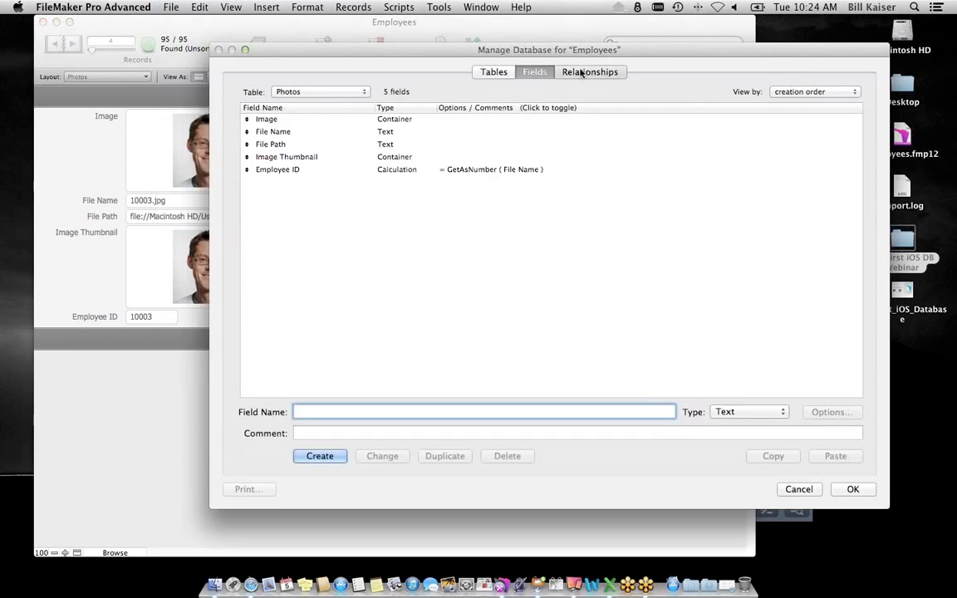
pyautogui.click(582, 72)
pyautogui.moveTo(565, 136); pyautogui.dragTo(439, 238)
pyautogui.click(494, 280)
pyautogui.moveTo(407, 283); pyautogui.dragTo(330, 146)
pyautogui.click(332, 286)
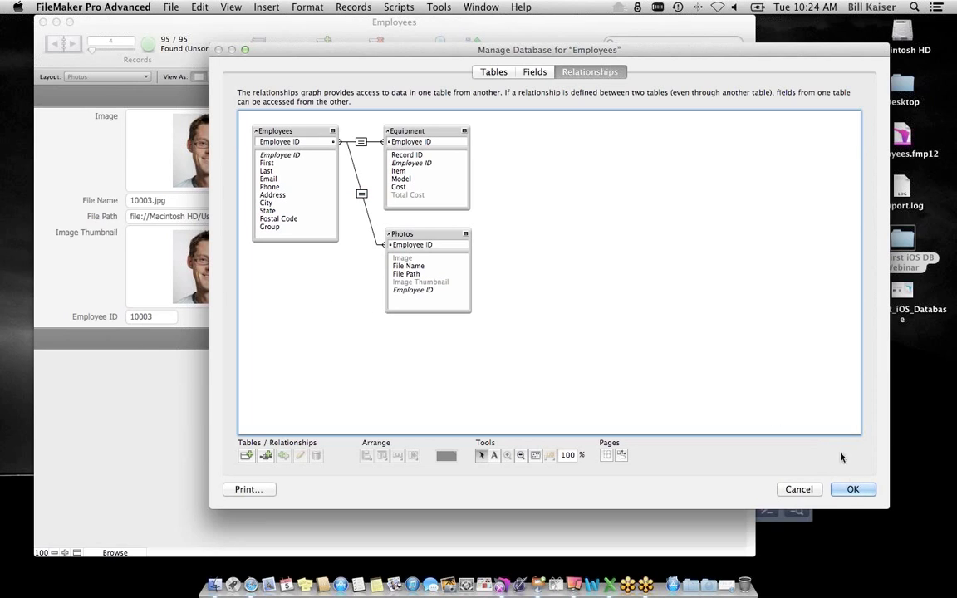
pyautogui.click(854, 490)
# - Switch to the iPad layout and open it for editing
pyautogui.click(108, 76)
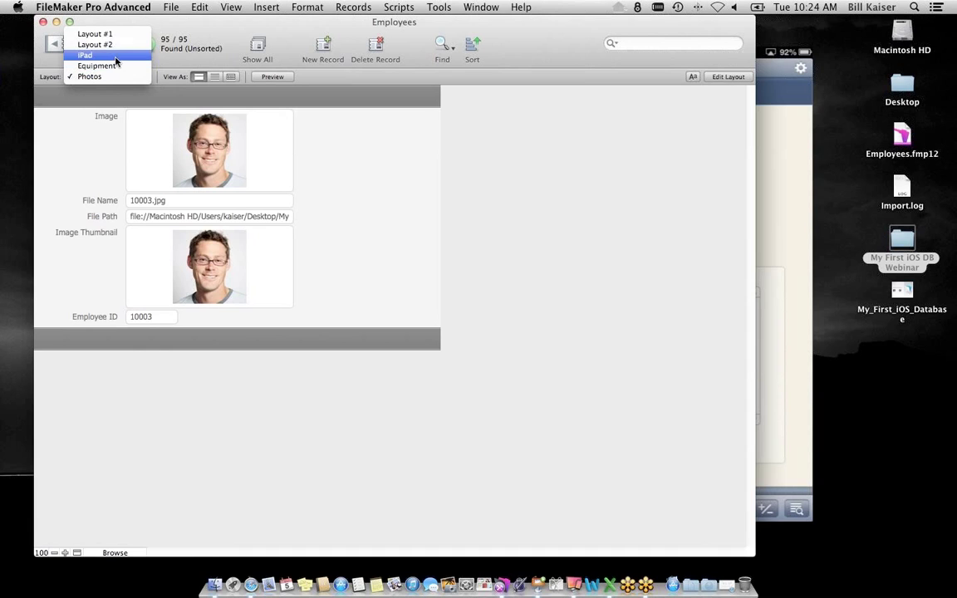
pyautogui.click(116, 57)
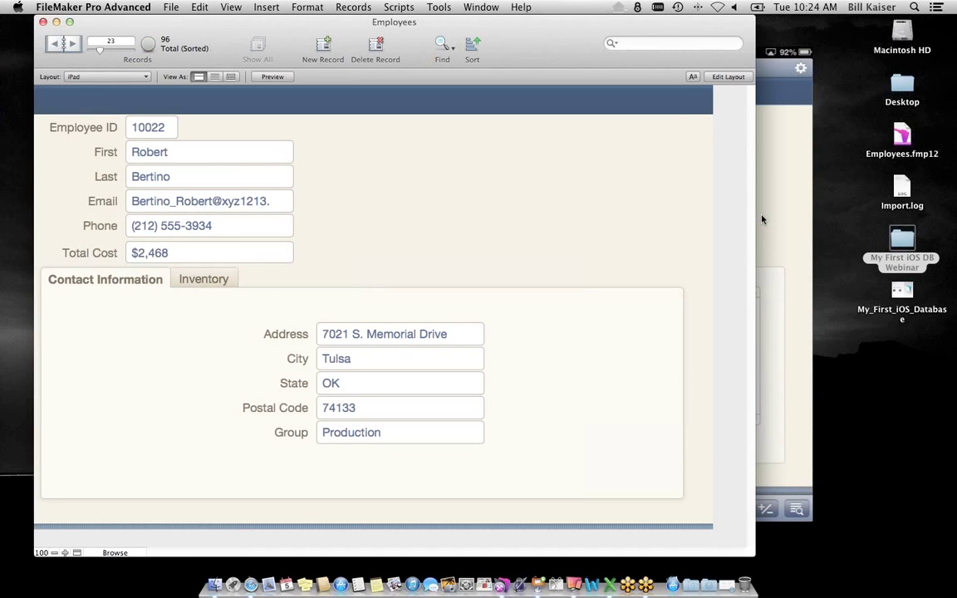
pyautogui.click(762, 219)
pyautogui.click(132, 327)
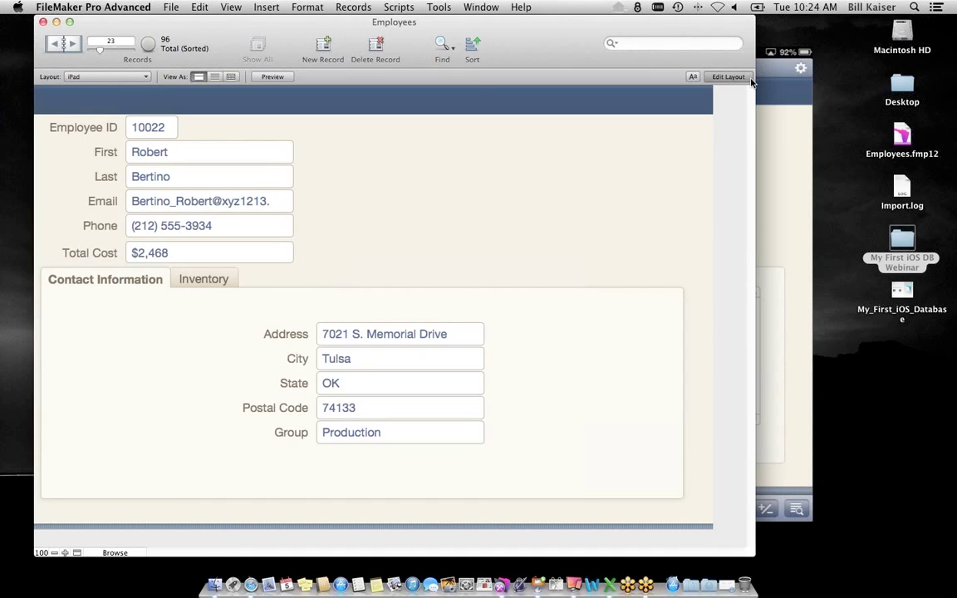
pyautogui.click(744, 77)
# - Add the Image field from the related Photos table to the empty area beside the employee name fields
pyautogui.moveTo(504, 49); pyautogui.dragTo(378, 128)
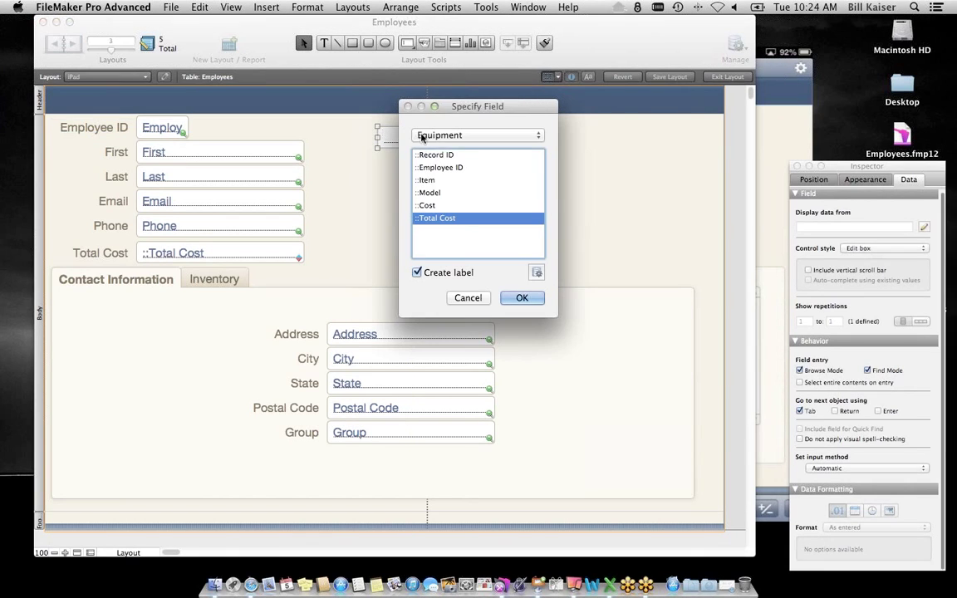
pyautogui.click(421, 134)
pyautogui.click(425, 147)
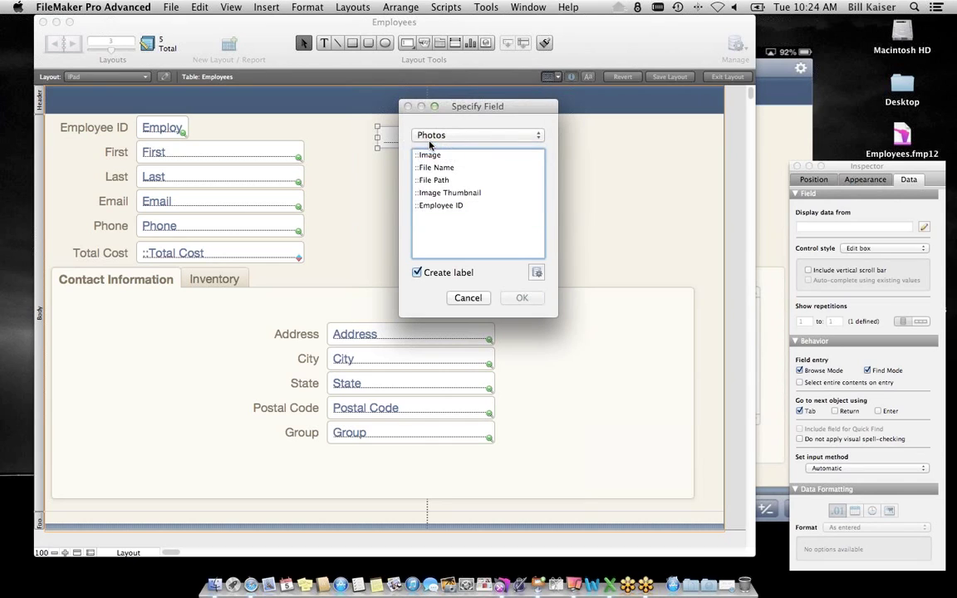
pyautogui.click(430, 155)
pyautogui.press('Return')
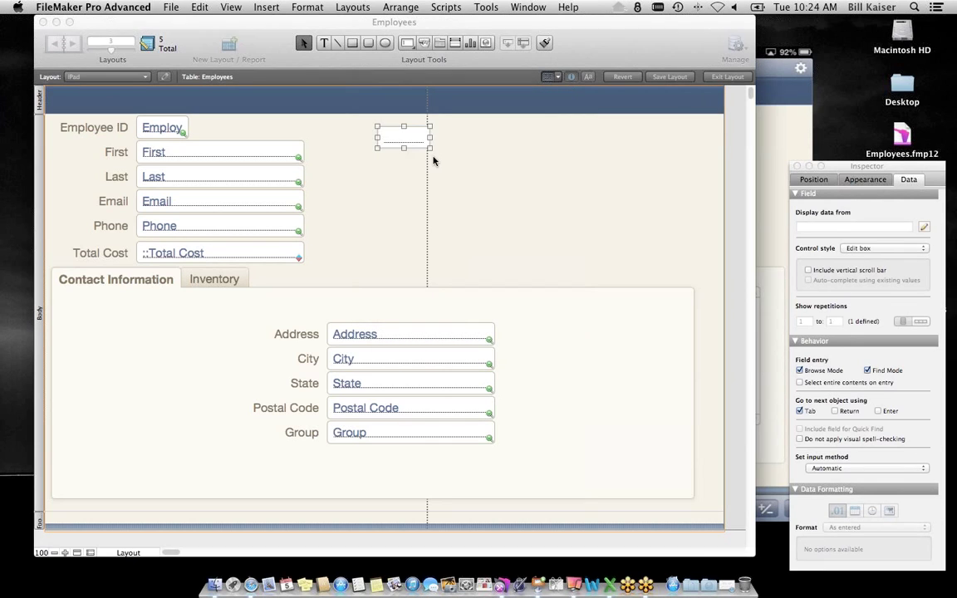
# - Enlarge the Image field to span the height from Employee ID to Total Cost and delete its label
pyautogui.moveTo(432, 149); pyautogui.dragTo(537, 260)
pyautogui.click(363, 143)
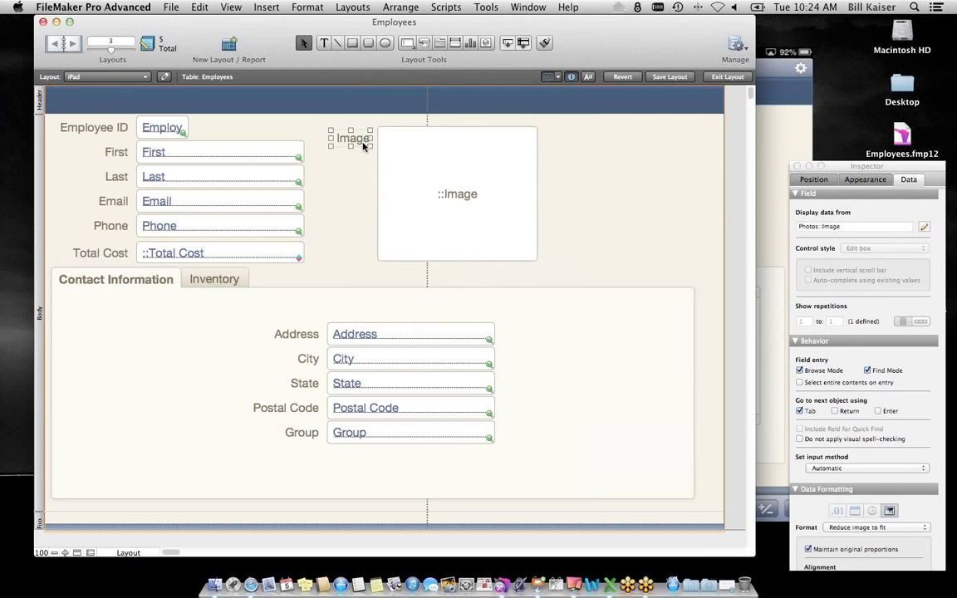
pyautogui.press('Delete')
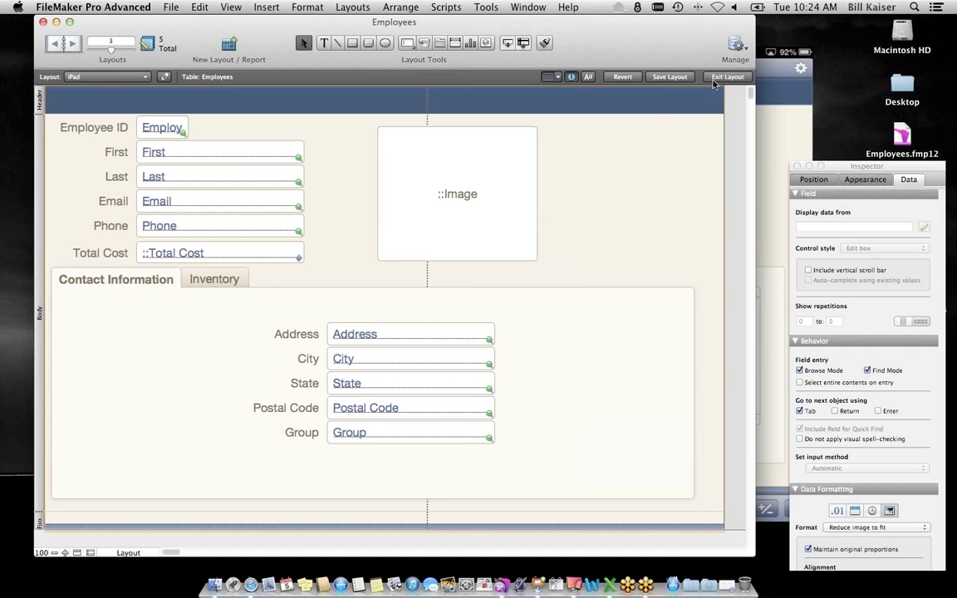
# - Leave layout editing and page forward through the employee records to check the related photos
pyautogui.press('super+b')
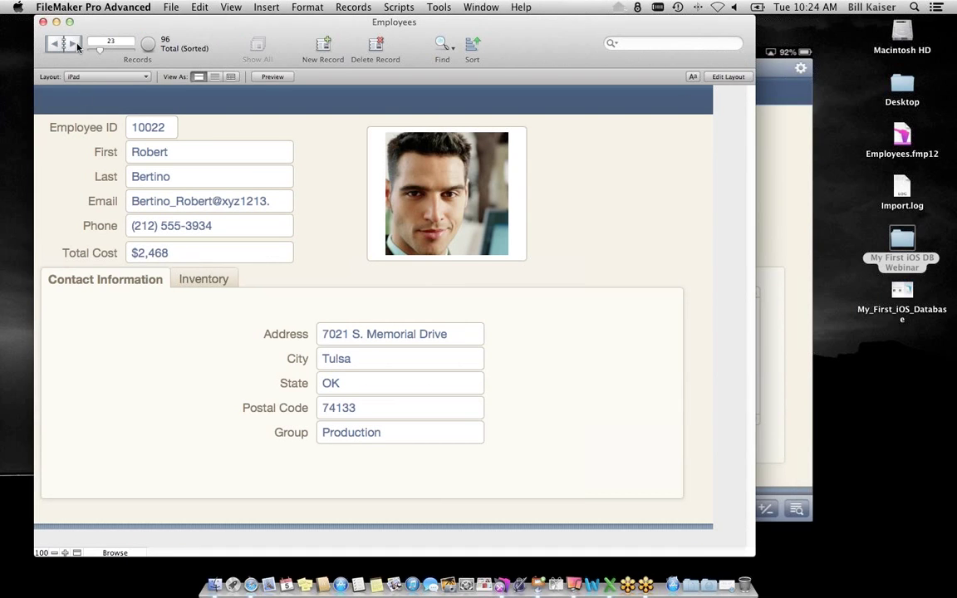
pyautogui.click(75, 47)
pyautogui.click(75, 47)
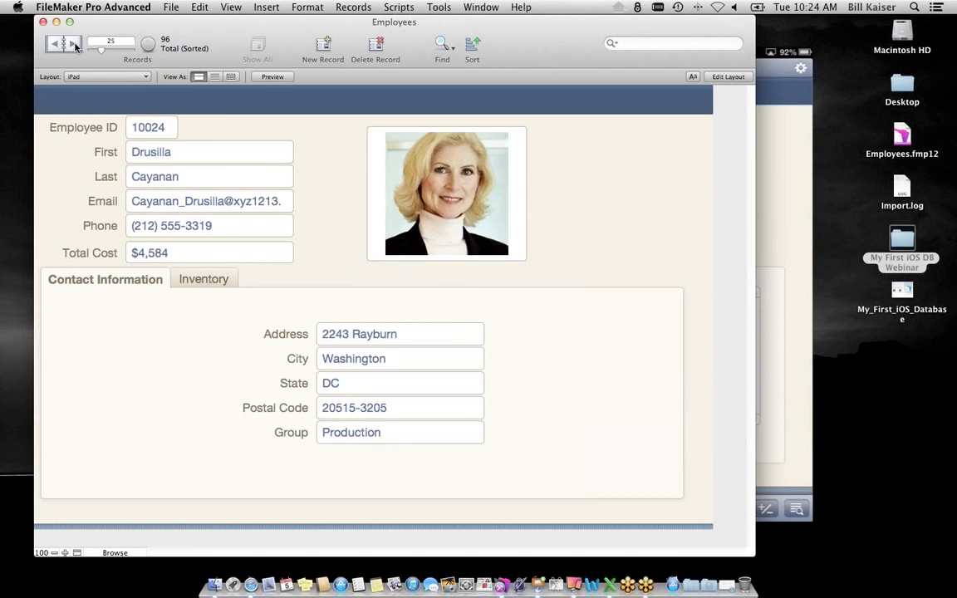
# - View the Healthy Foods solution in the mirrored iPad window of Reflector, and return to the Employees database in FileMaker Pro
pyautogui.click(759, 122)
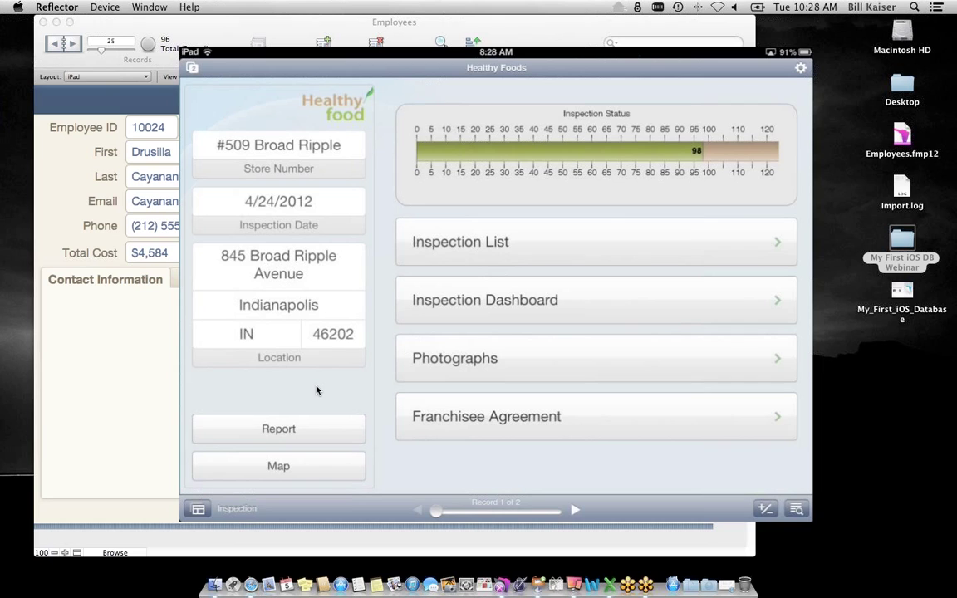
pyautogui.click(313, 30)
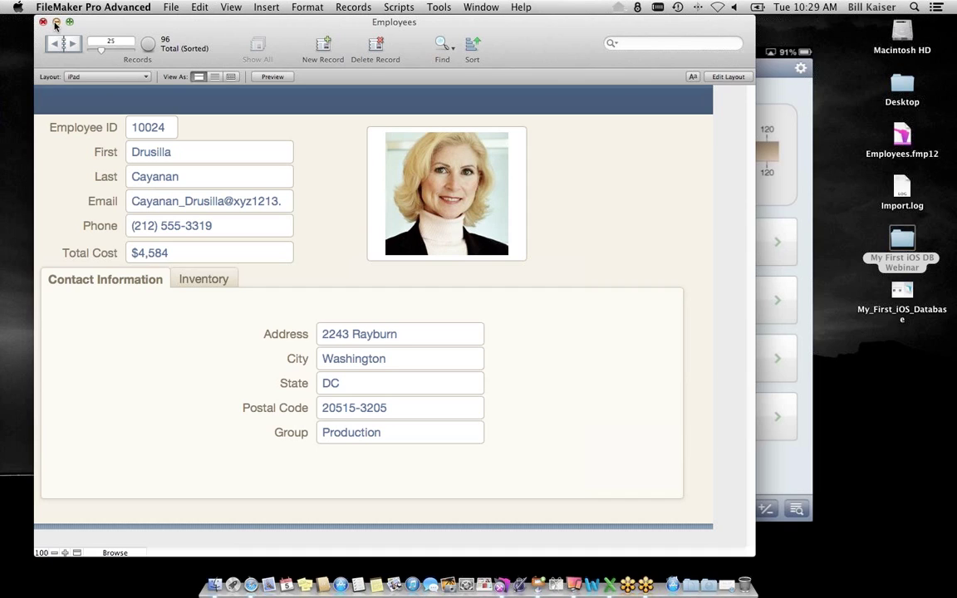
# - Create a database from the Contacts starter solution via the Quick Start screen and save it as Contacts on the Desktop
pyautogui.click(522, 7)
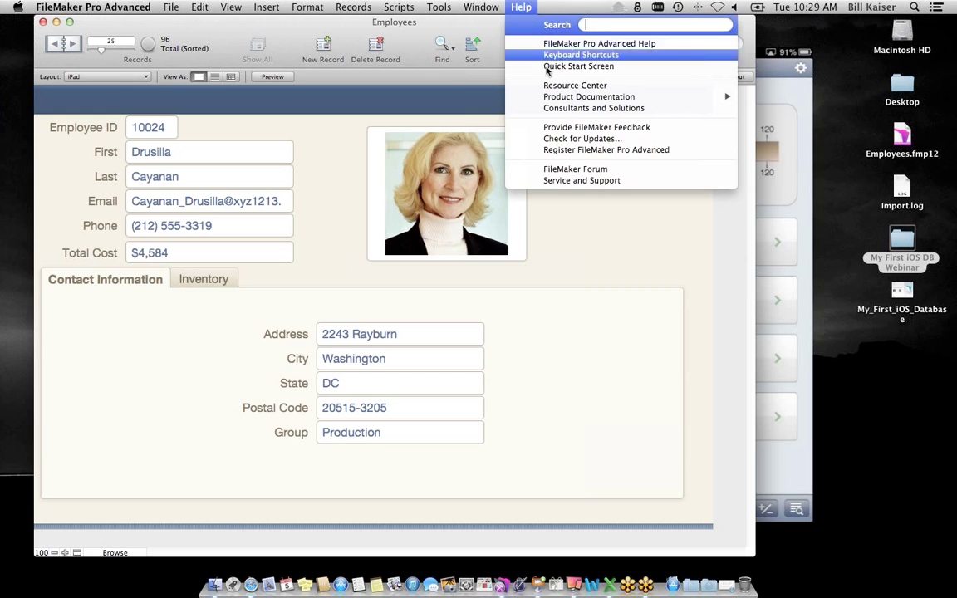
pyautogui.click(548, 67)
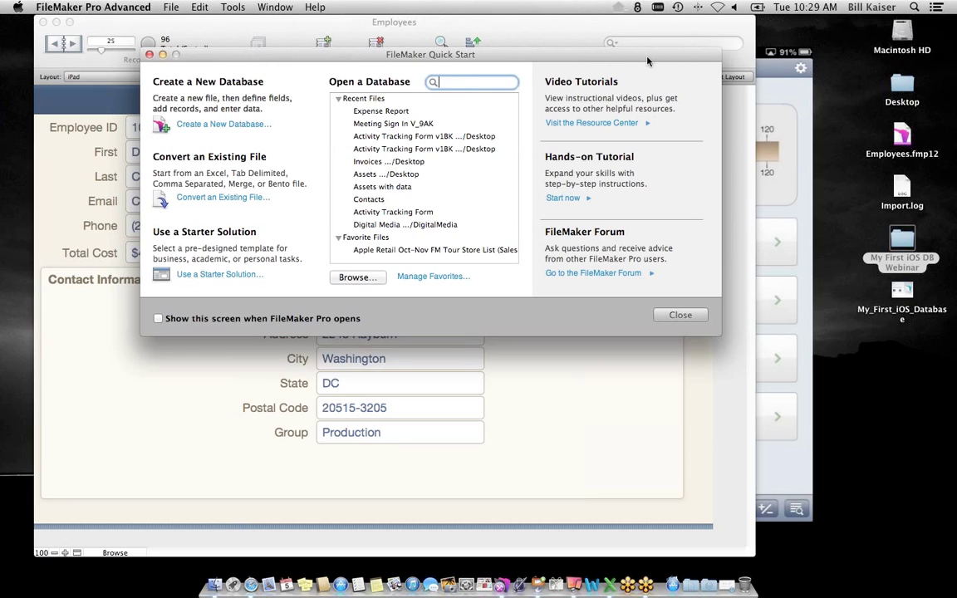
pyautogui.click(221, 274)
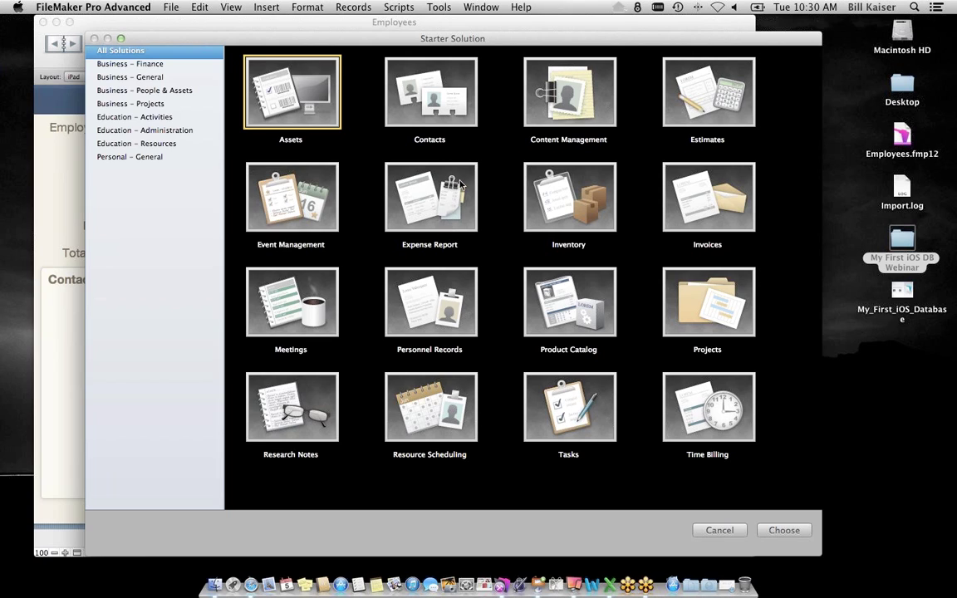
pyautogui.click(406, 103)
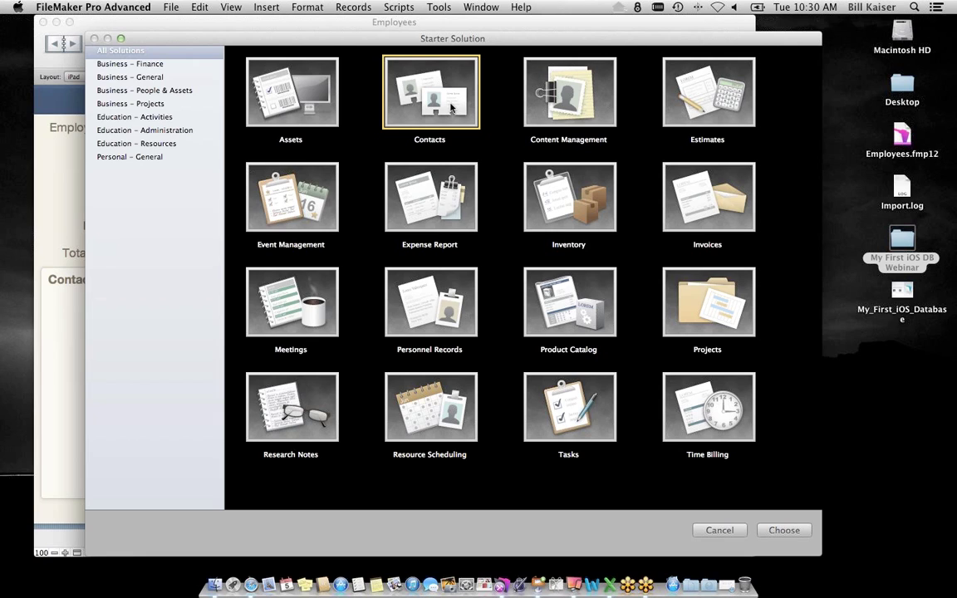
pyautogui.click(766, 531)
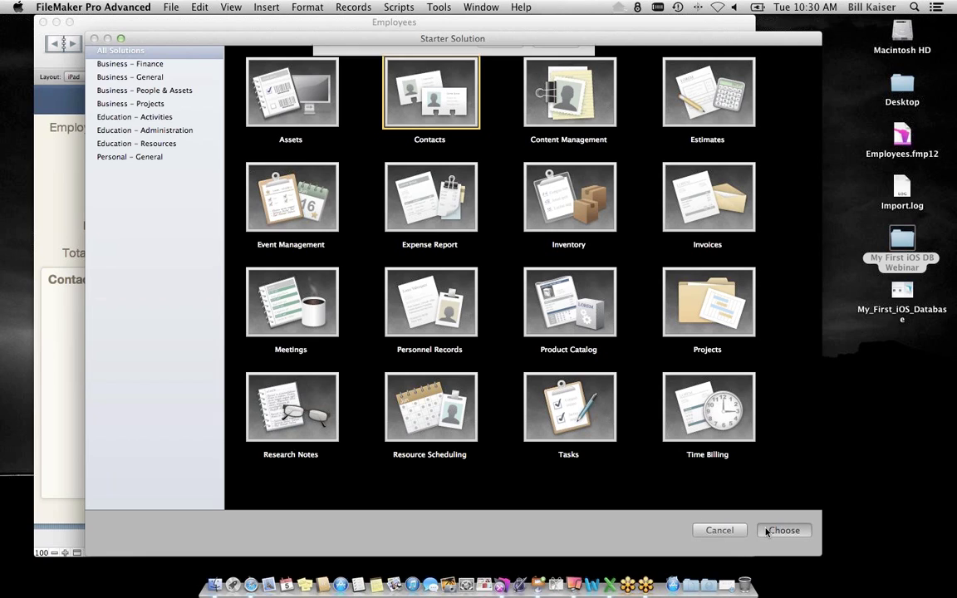
pyautogui.click(432, 91)
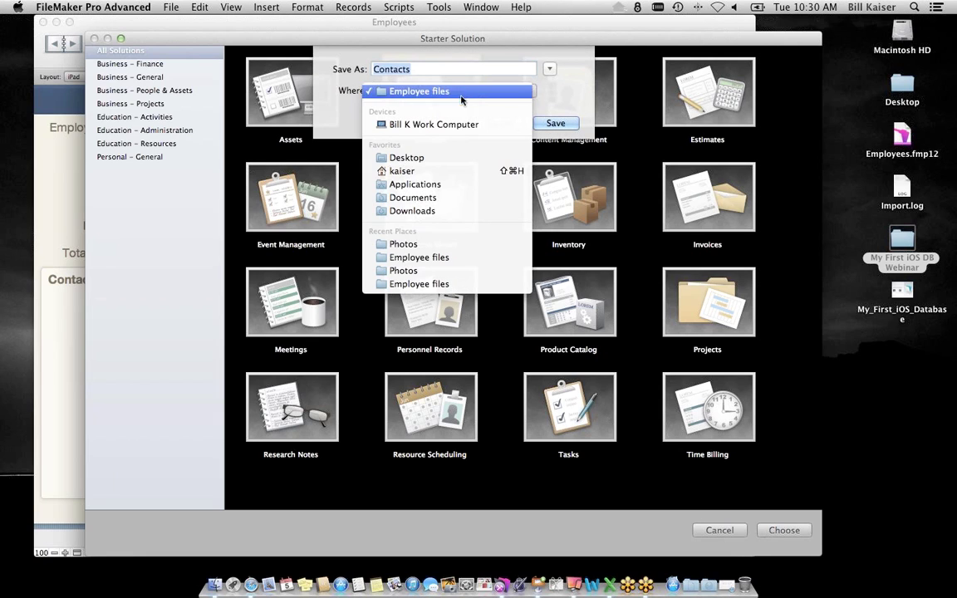
pyautogui.click(449, 158)
pyautogui.click(546, 124)
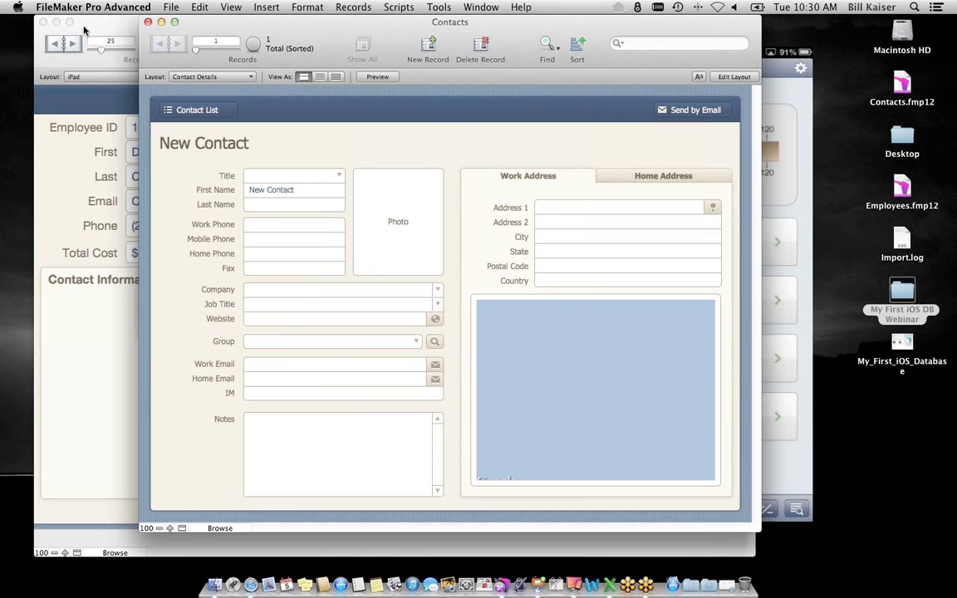
# - Minimize the Employees database window and quit the Reflector iPad mirroring app
pyautogui.click(56, 23)
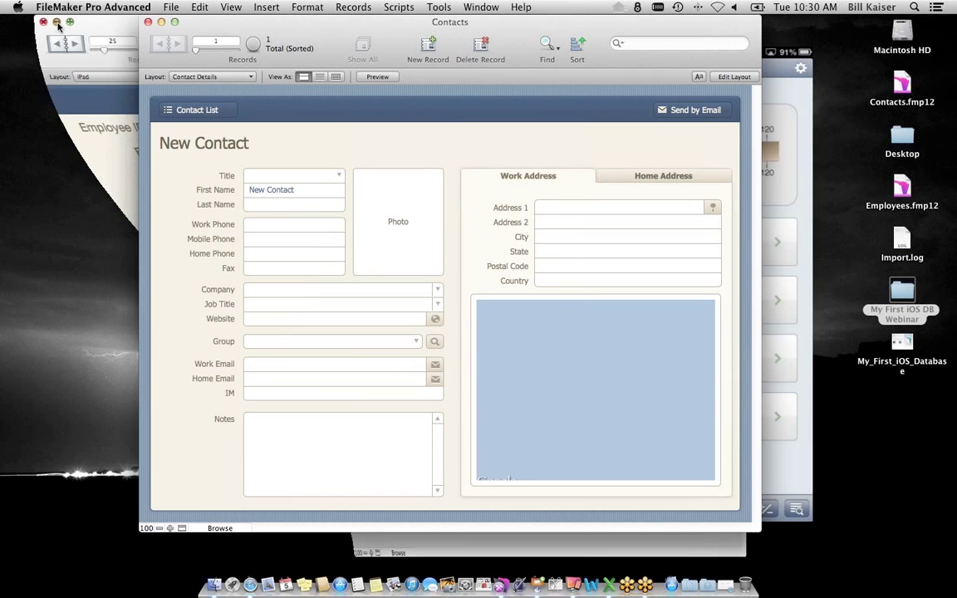
pyautogui.click(779, 101)
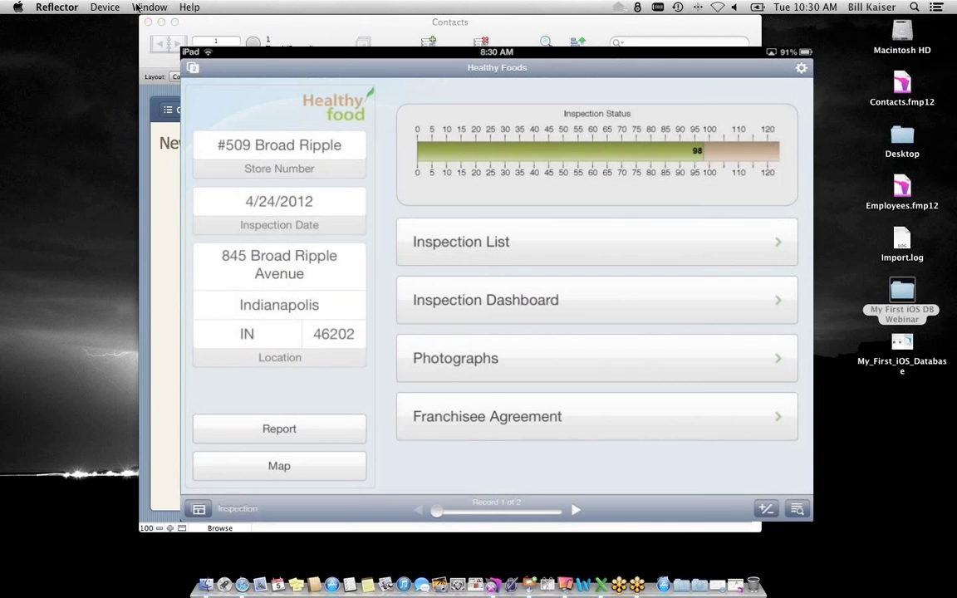
pyautogui.click(81, 6)
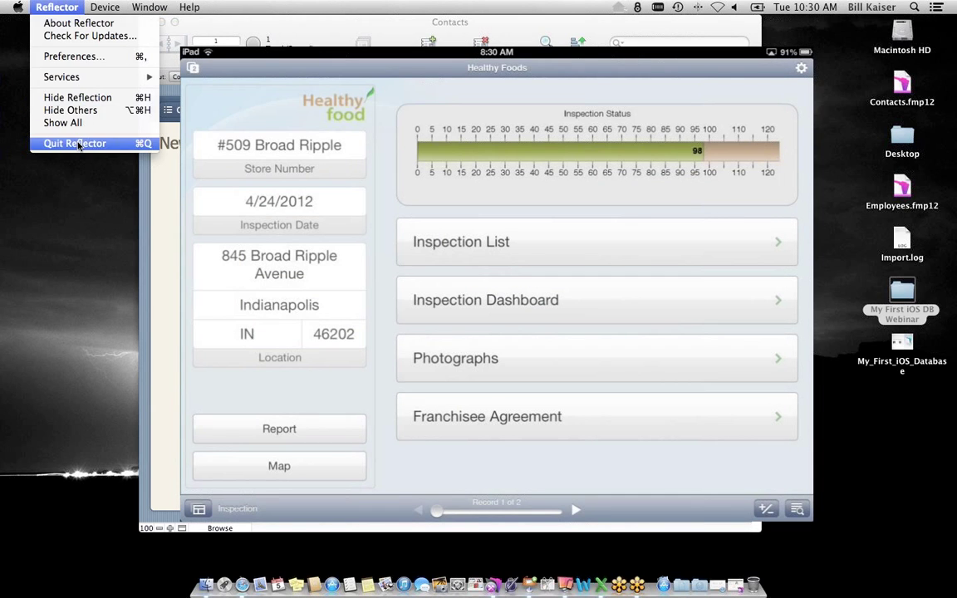
pyautogui.click(72, 140)
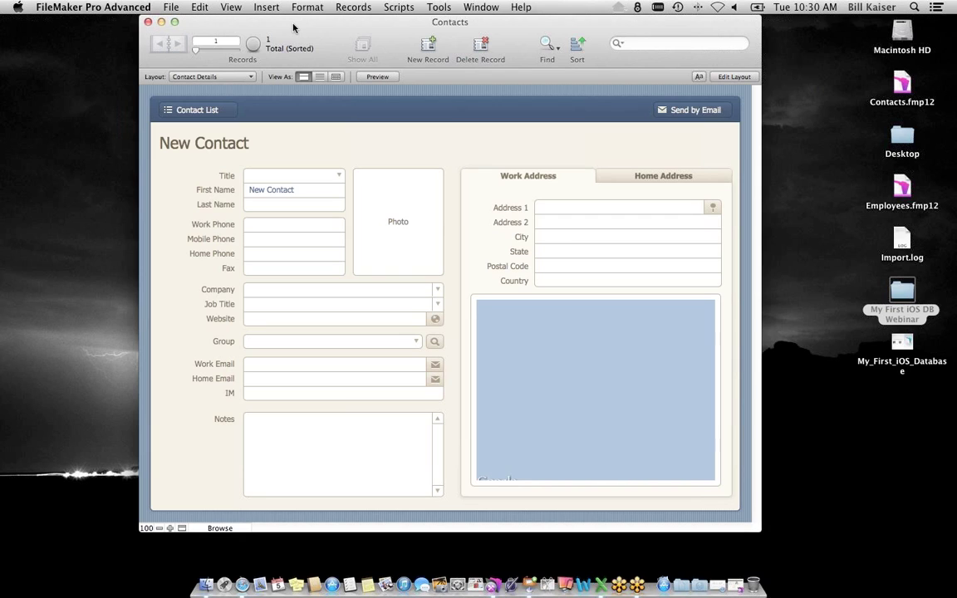
# - View the Contact Details | iPhone layout of the Contacts database and its iPhone contact list
pyautogui.click(223, 78)
pyautogui.moveTo(222, 86)
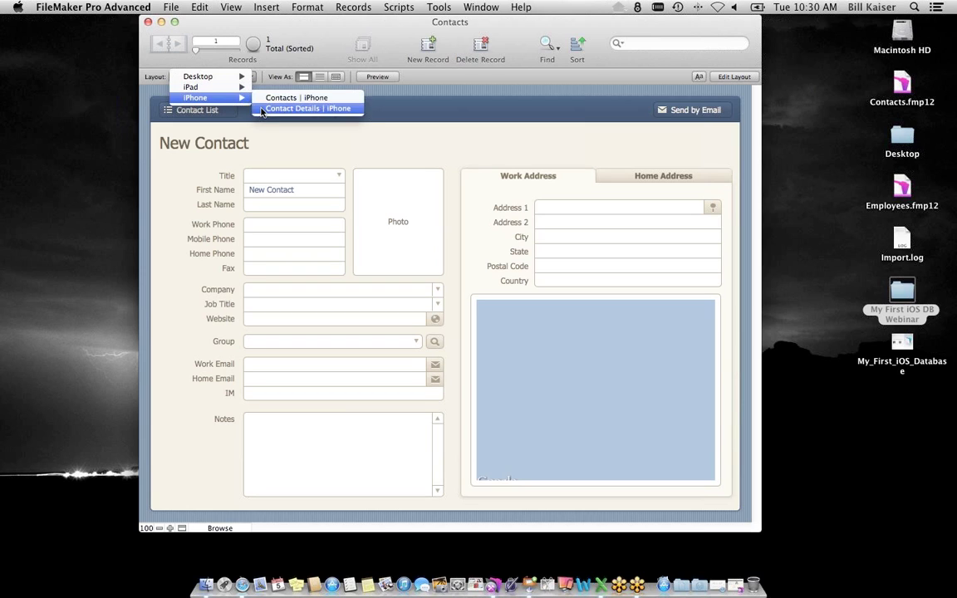
pyautogui.click(264, 111)
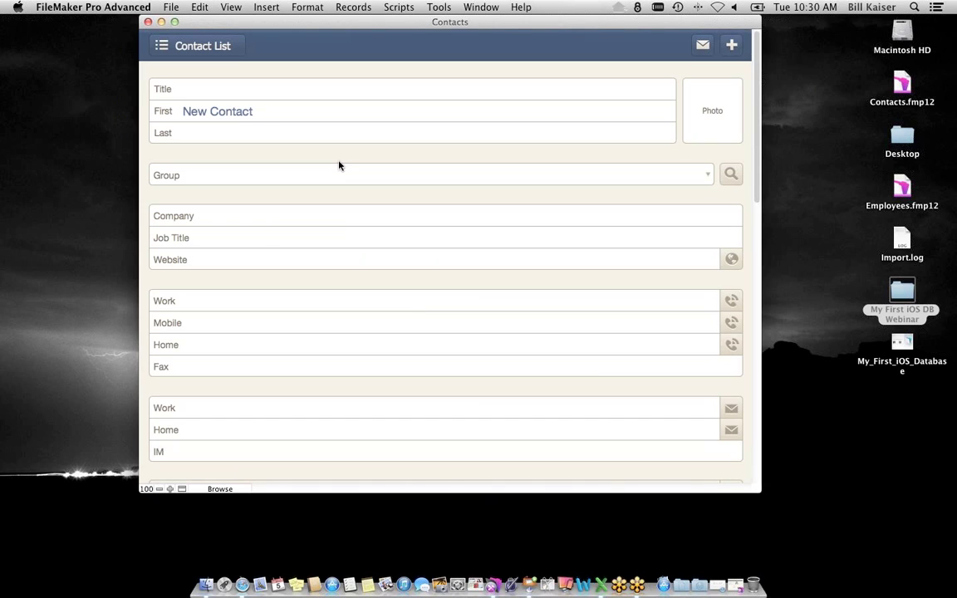
pyautogui.click(208, 50)
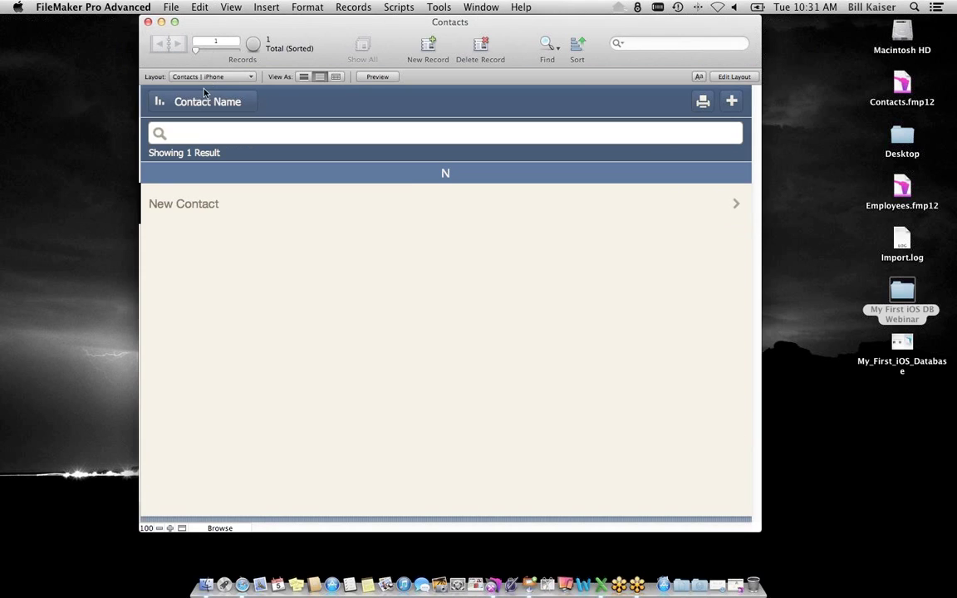
# - Return to the desktop Contact Details layout
pyautogui.click(208, 81)
pyautogui.moveTo(209, 80)
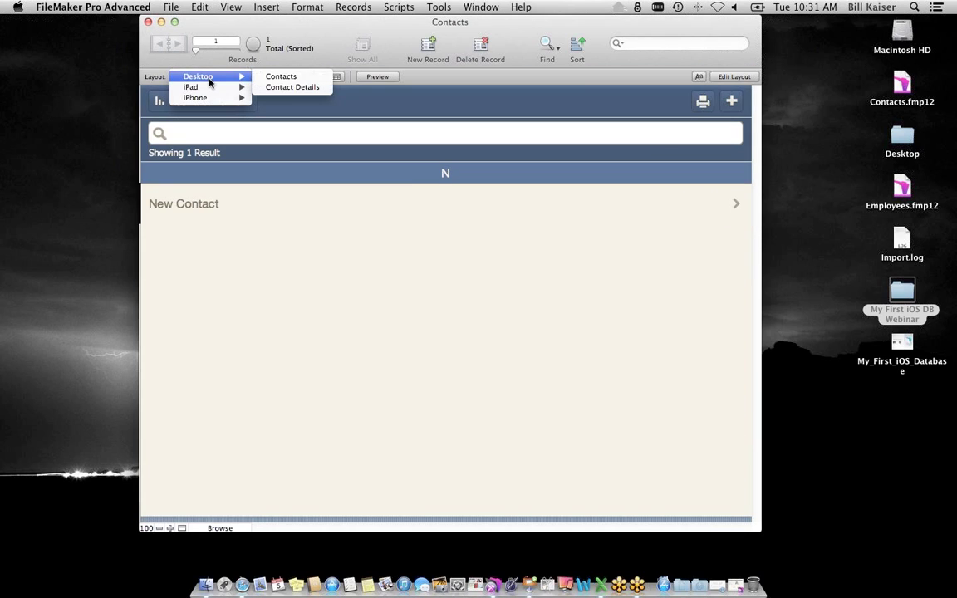
pyautogui.click(286, 88)
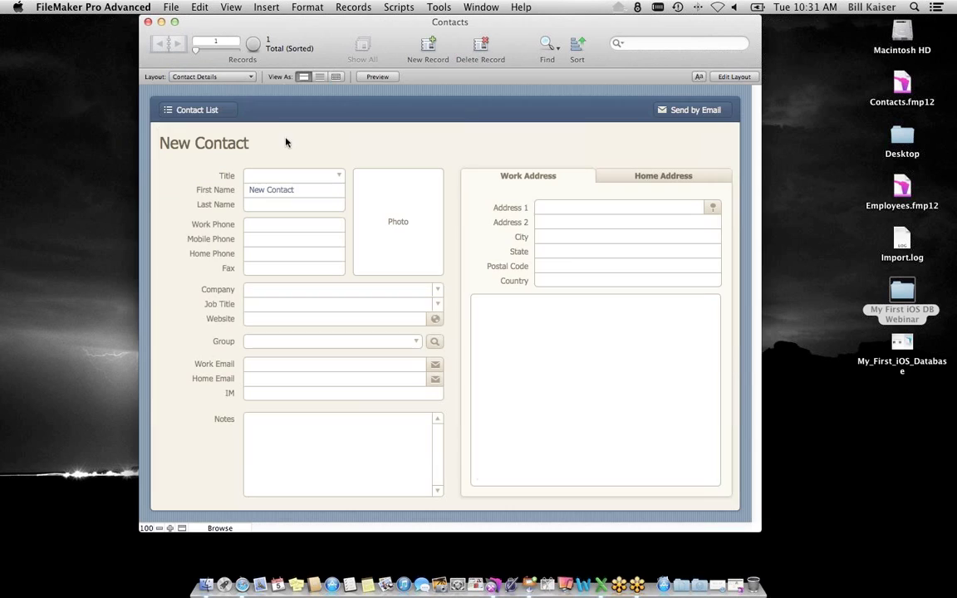
# - Add a new contact record and fill in the contact's first and last name
pyautogui.click(428, 50)
pyautogui.click(305, 190)
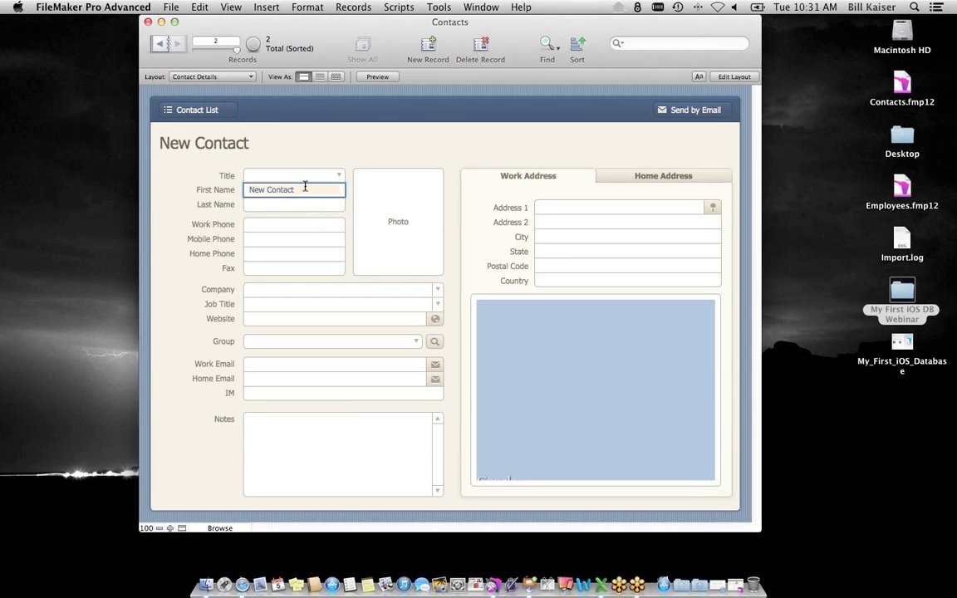
pyautogui.write('Phil')
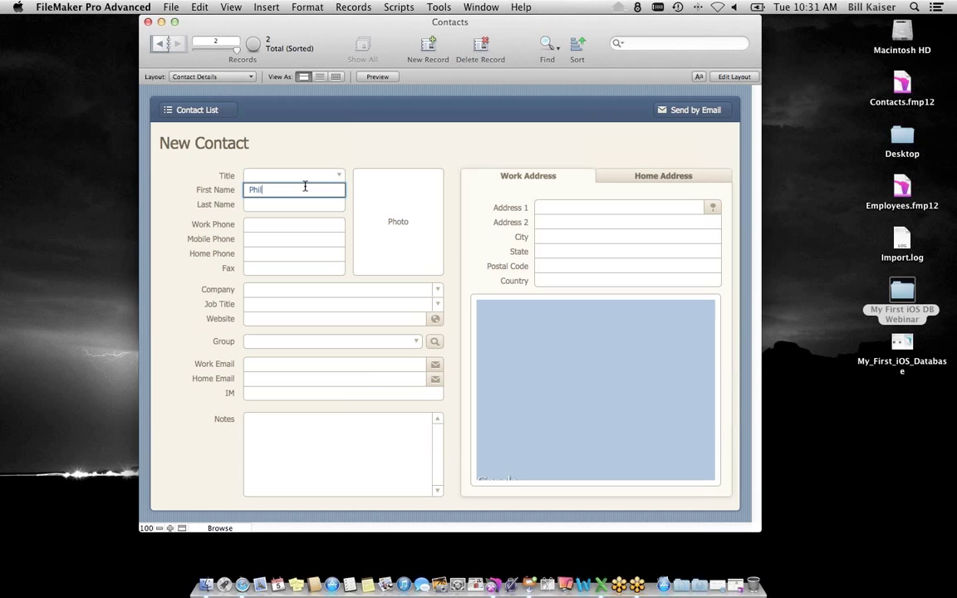
pyautogui.press('Tab')
pyautogui.write('Sm')
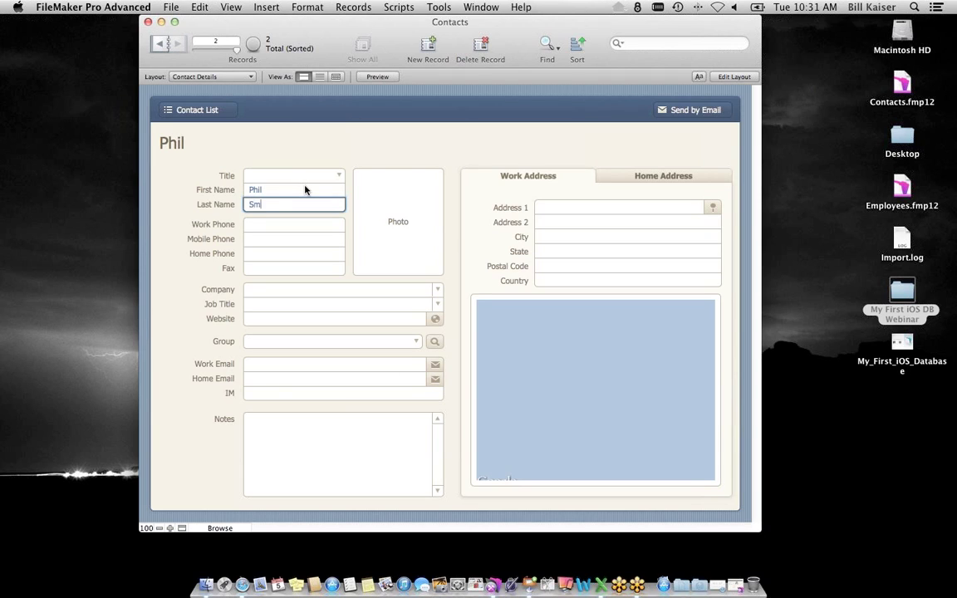
pyautogui.write('ith')
# - Enter the contact's street address in Address 1 of the work address, and close the Contacts database
pyautogui.click(542, 208)
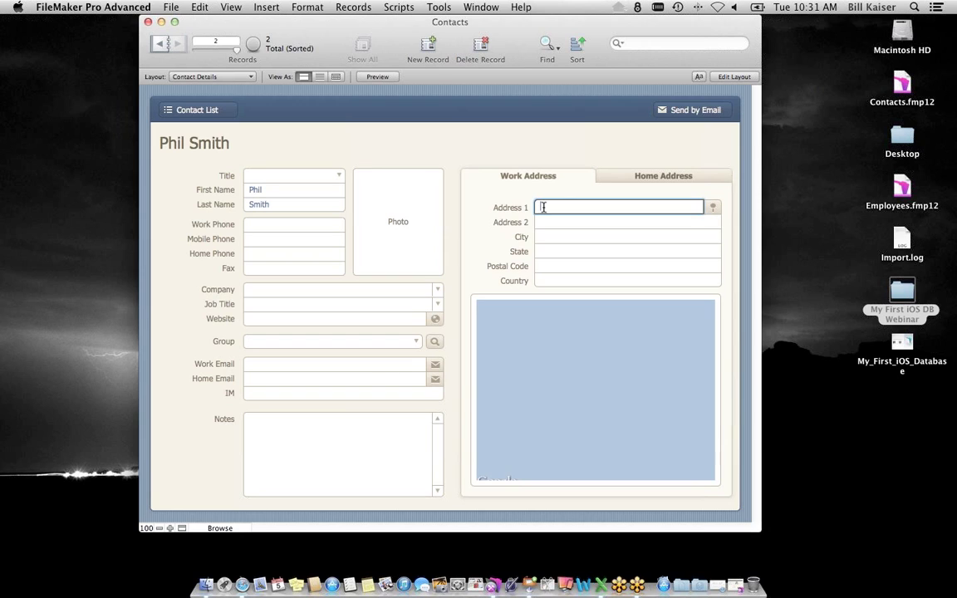
pyautogui.write('123 Main St')
pyautogui.press('Tab')
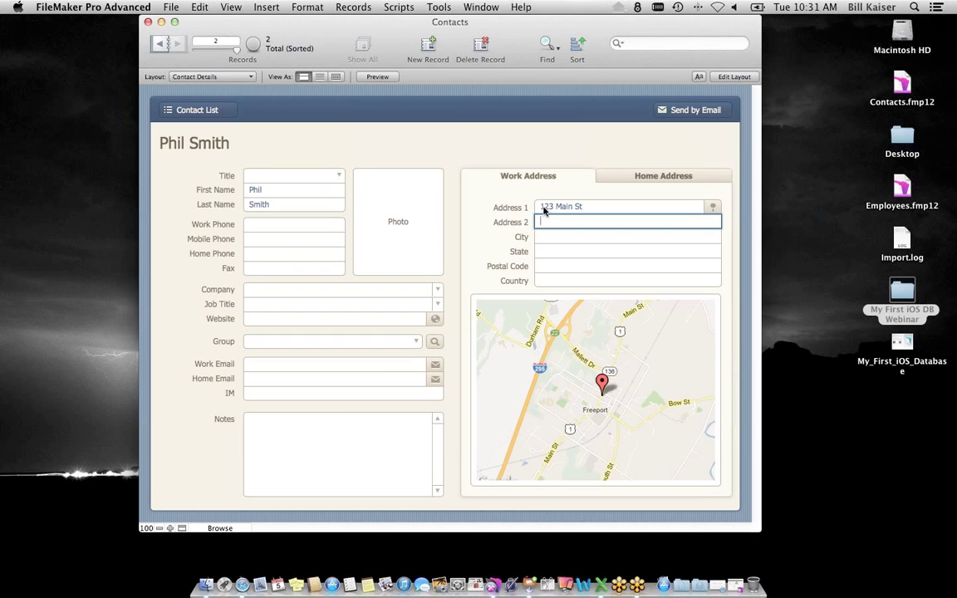
pyautogui.click(172, 8)
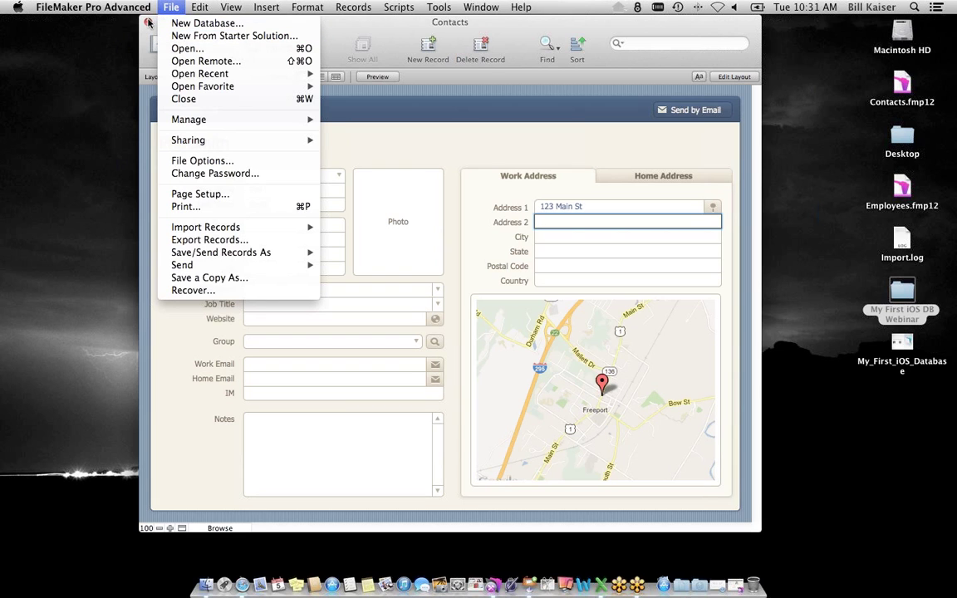
pyautogui.click(183, 99)
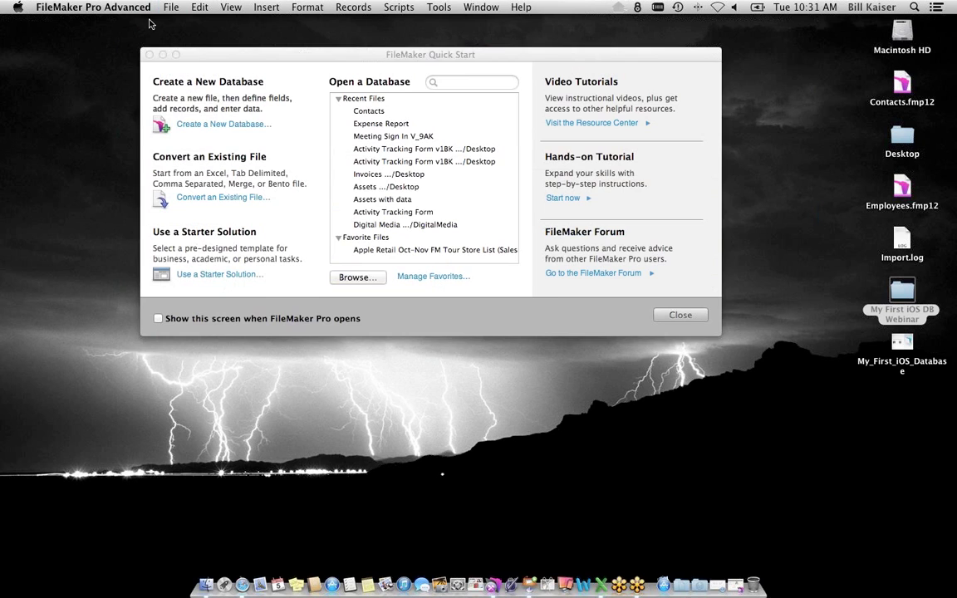
pyautogui.click(218, 277)
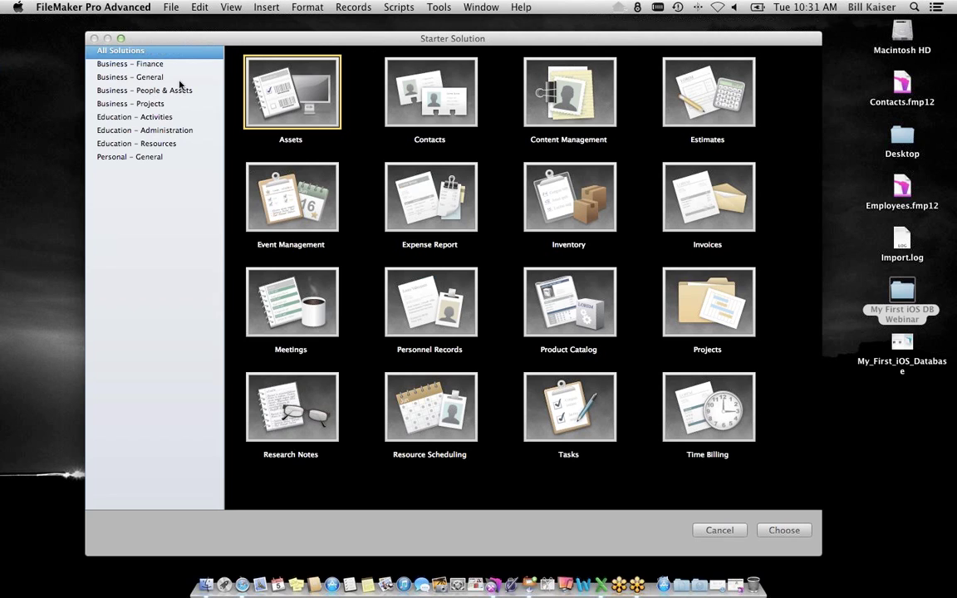
pyautogui.click(166, 9)
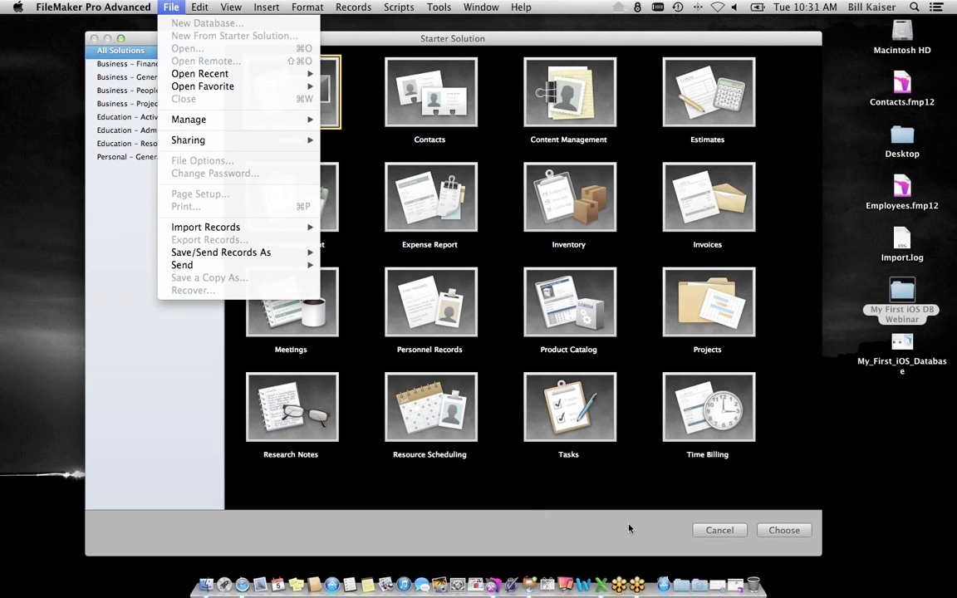
pyautogui.click(720, 530)
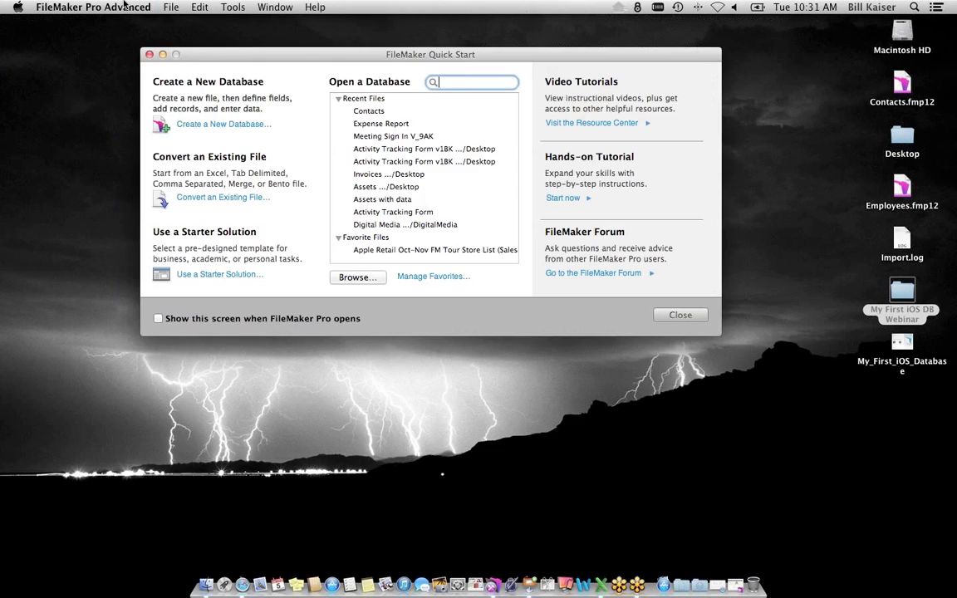
# - Create a database from the Assets starter solution and save it as Assets on the Desktop
pyautogui.click(170, 6)
pyautogui.click(185, 36)
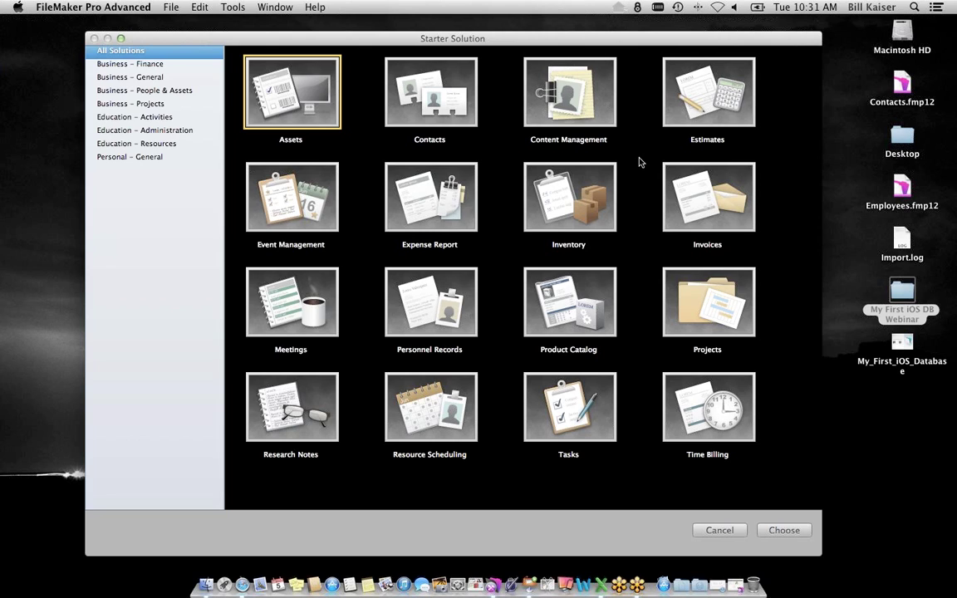
pyautogui.doubleClick(307, 105)
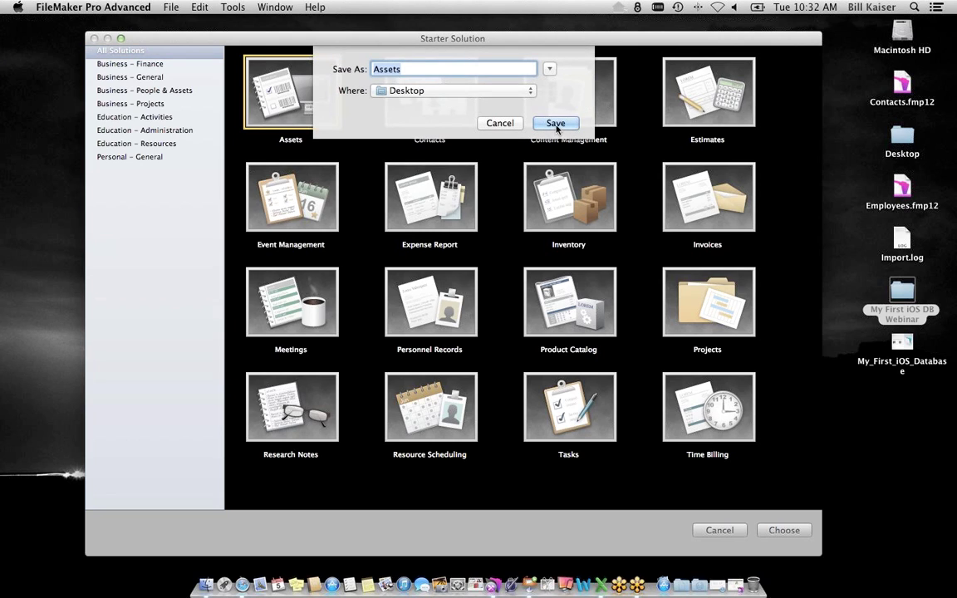
pyautogui.click(556, 124)
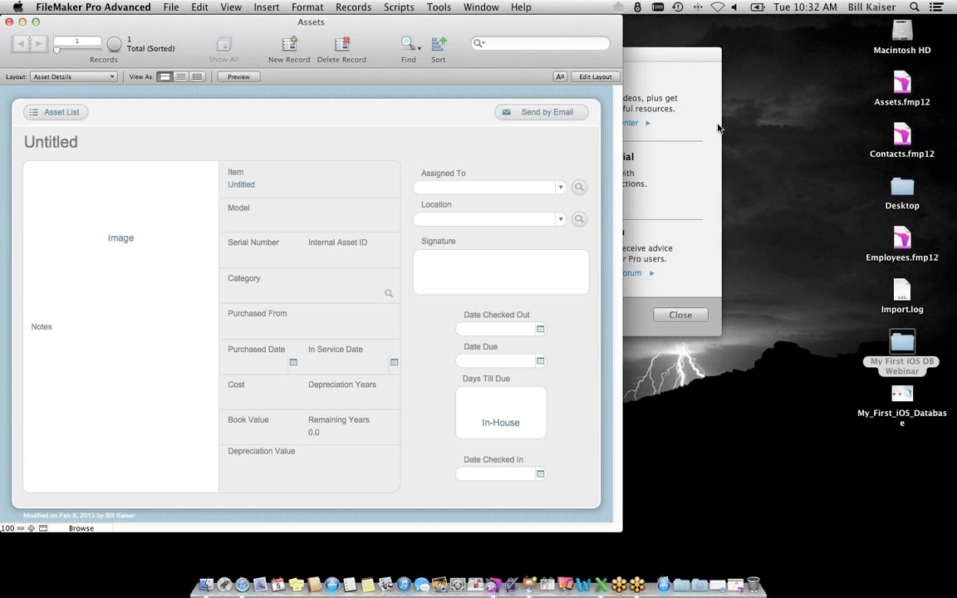
# - Open Assets with data.fmp12 from the My First iOS DB Webinar folder on the Desktop
pyautogui.doubleClick(887, 336)
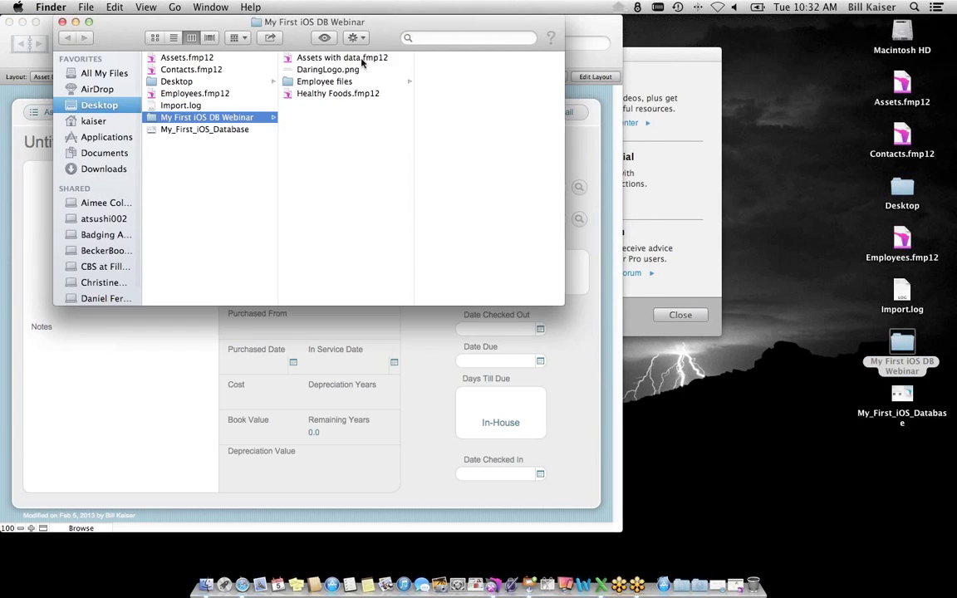
pyautogui.doubleClick(325, 52)
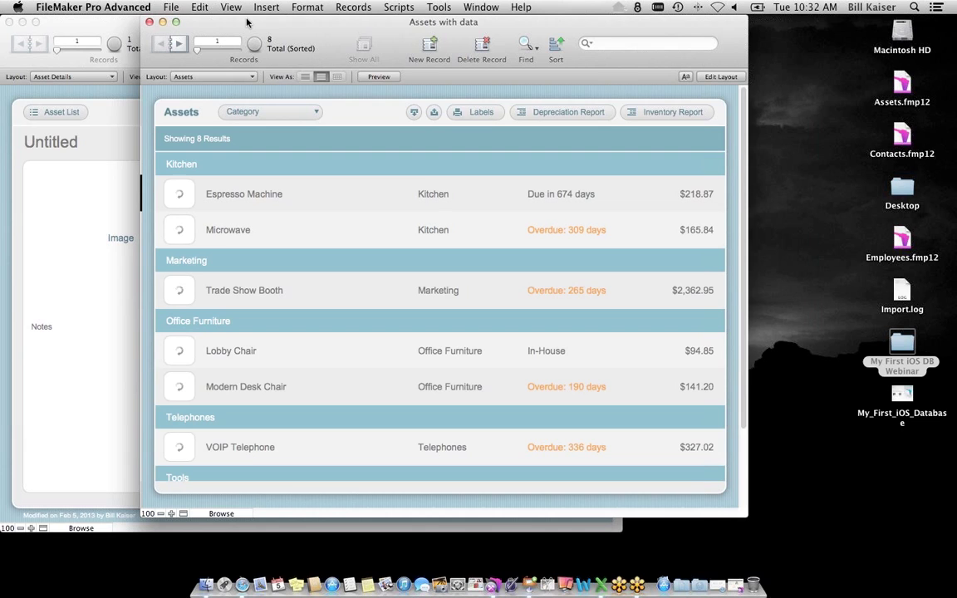
# - Look through the Assets with data layouts, including the Total Asset Value chart and the iPad asset list, and minimize its window
pyautogui.moveTo(247, 23); pyautogui.dragTo(522, 30)
pyautogui.click(490, 80)
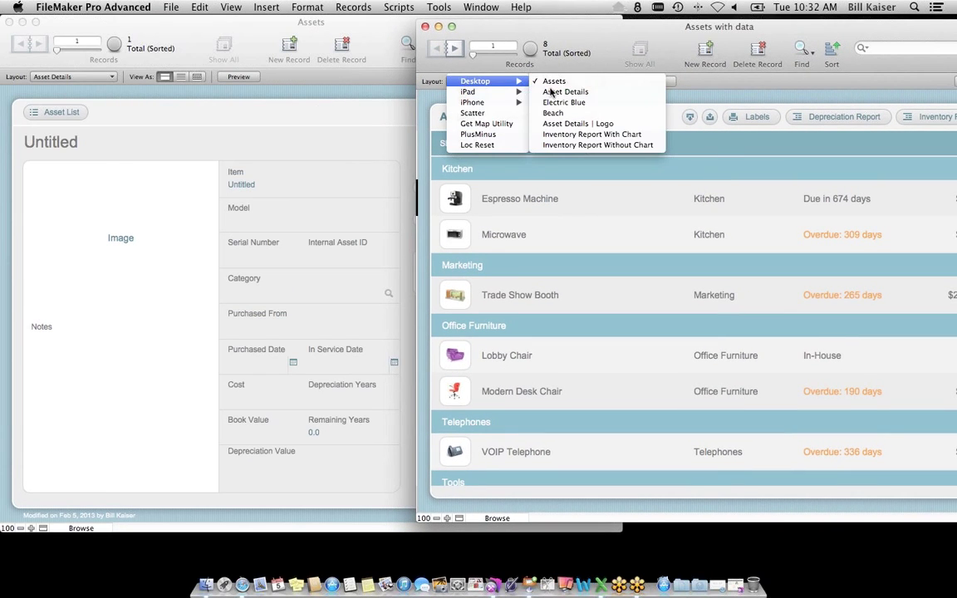
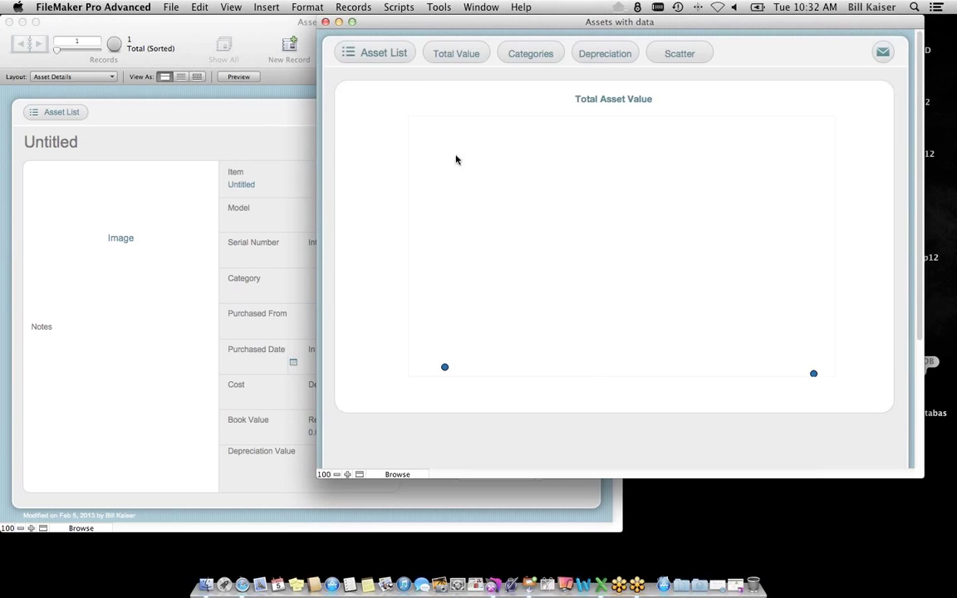
pyautogui.click(395, 100)
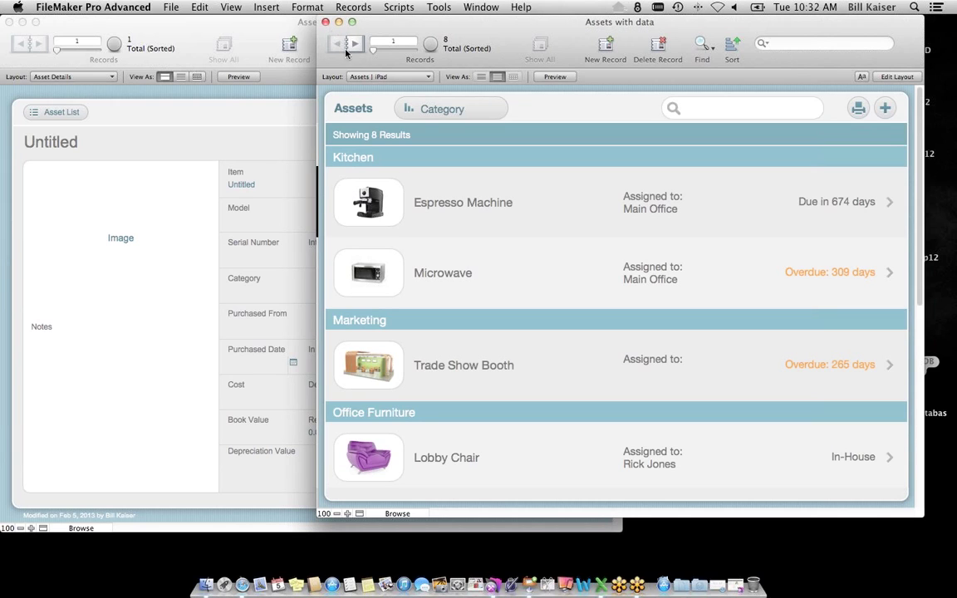
pyautogui.click(366, 76)
pyautogui.moveTo(363, 78)
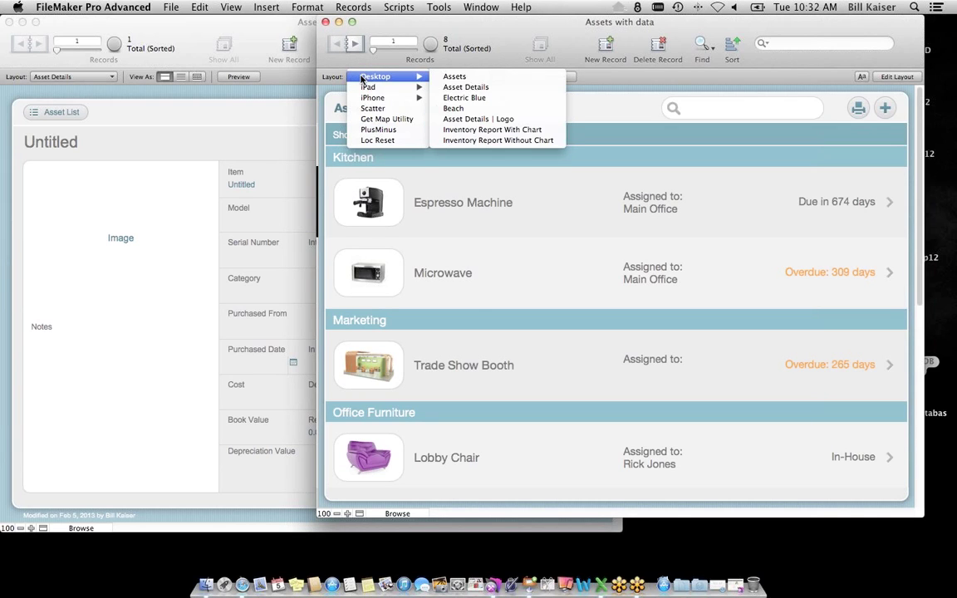
pyautogui.click(334, 31)
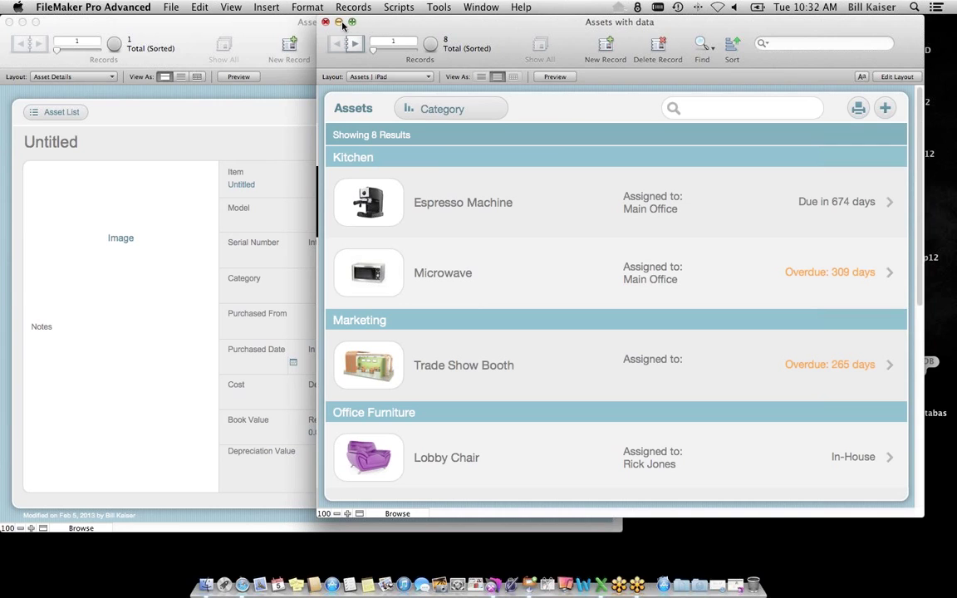
pyautogui.click(339, 23)
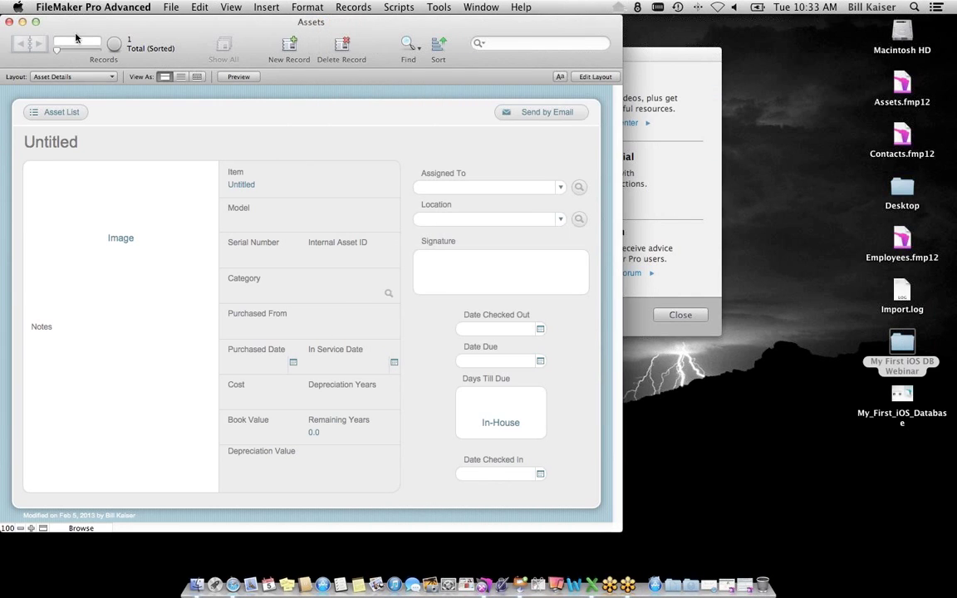
# - Create a database from the Invoices starter solution and save it as Invoices on the Desktop
pyautogui.click(169, 8)
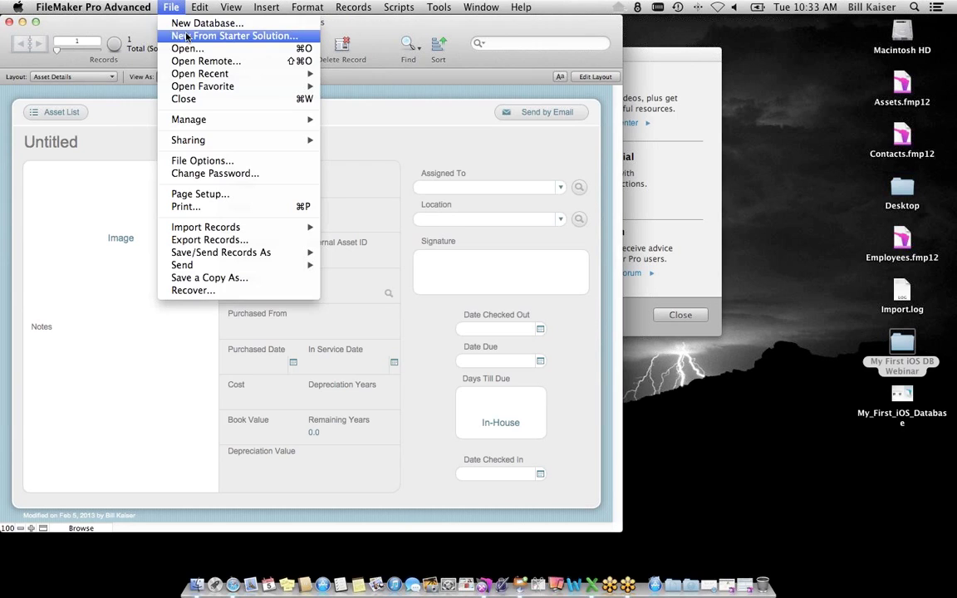
pyautogui.click(187, 36)
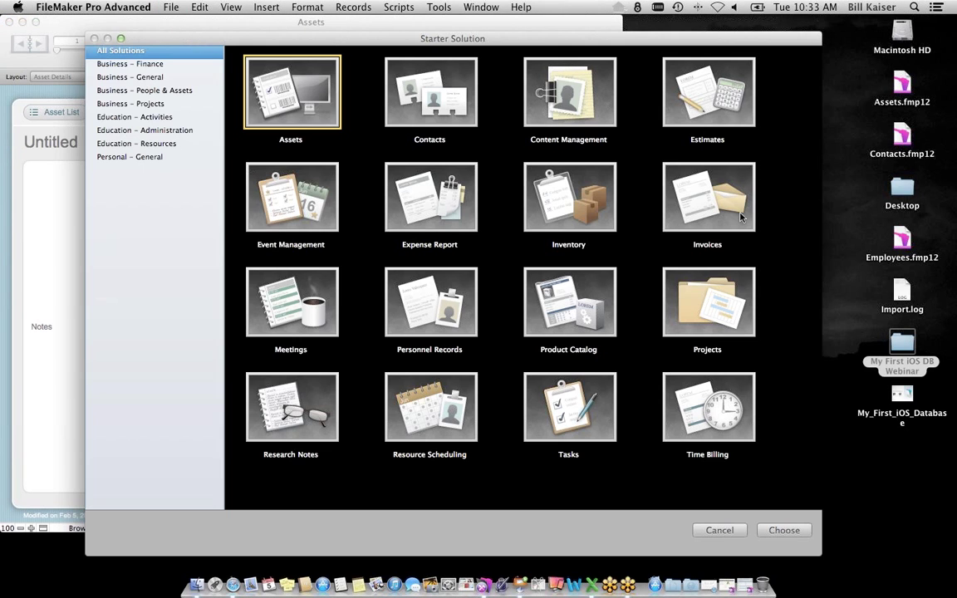
pyautogui.click(740, 218)
pyautogui.doubleClick(739, 218)
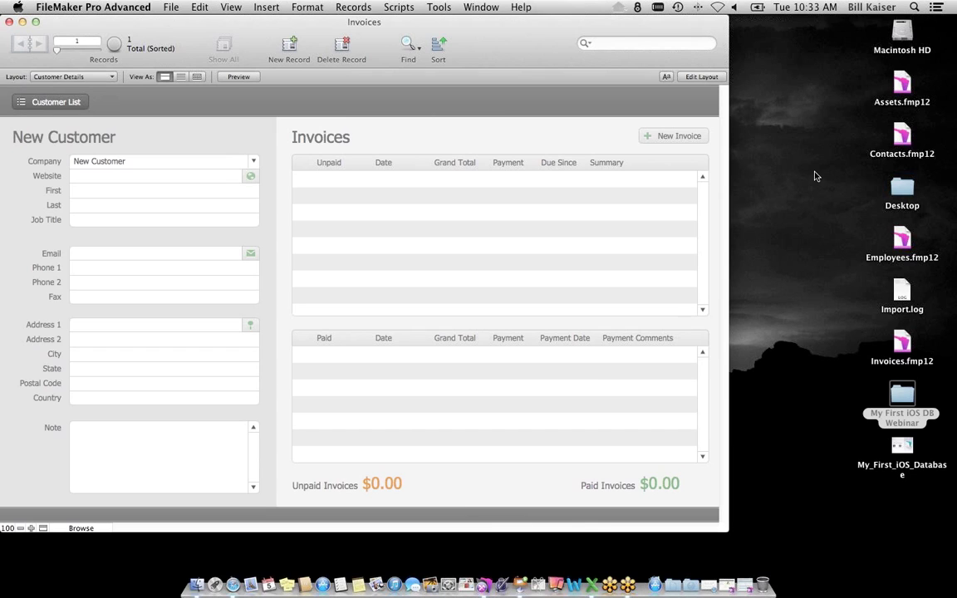
# - View the desktop Customers list layout and return to the Customer Details layout
pyautogui.click(84, 73)
pyautogui.moveTo(97, 94)
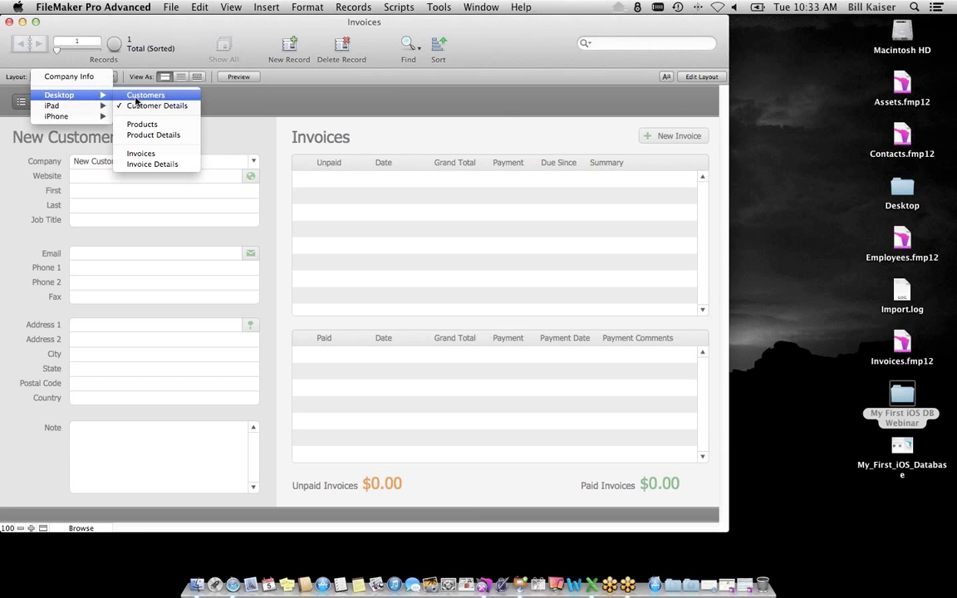
pyautogui.click(148, 95)
pyautogui.click(79, 76)
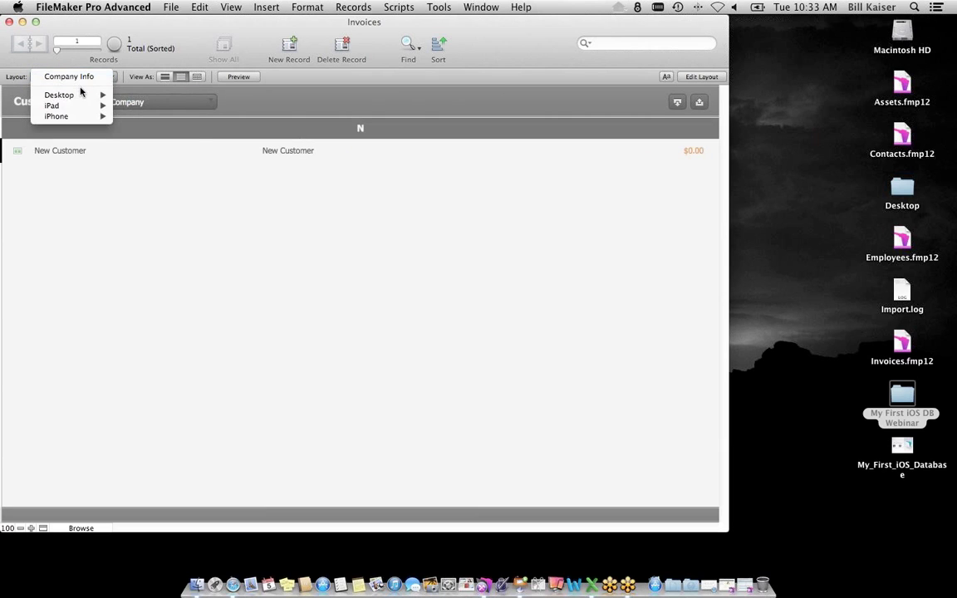
pyautogui.moveTo(83, 95)
pyautogui.click(129, 107)
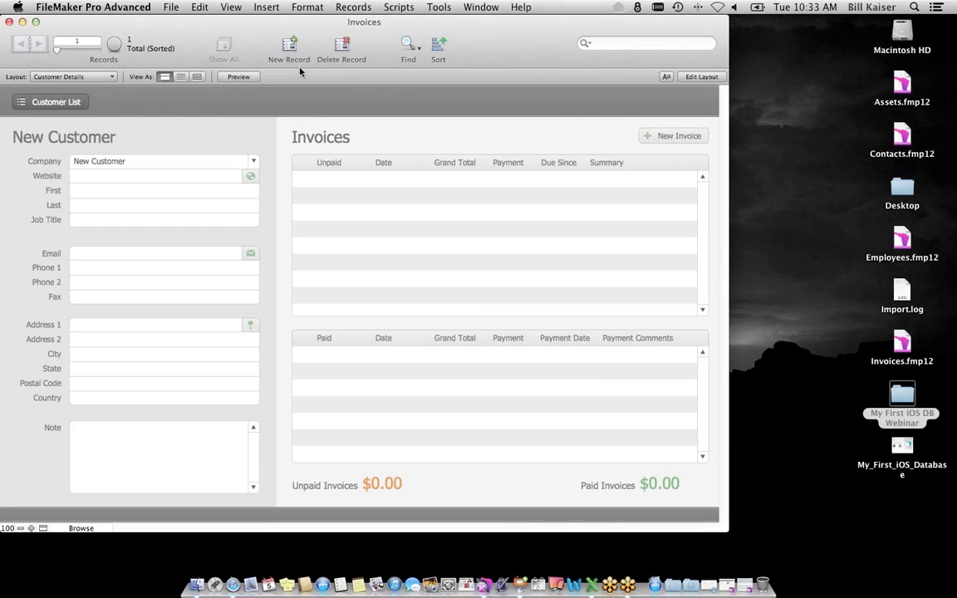
# - Add a new customer record with ABC Company as the company
pyautogui.click(199, 159)
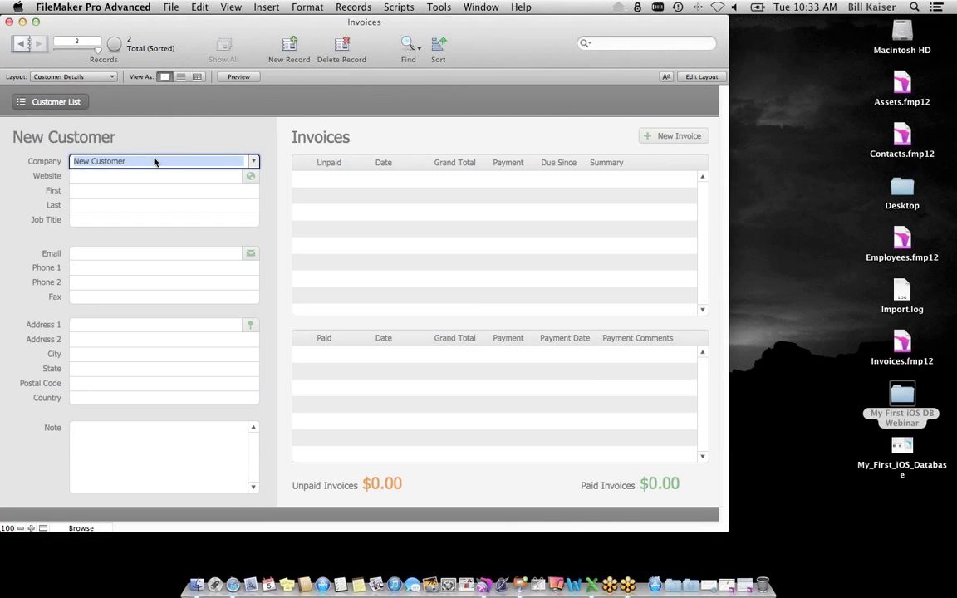
pyautogui.write('ABC Company')
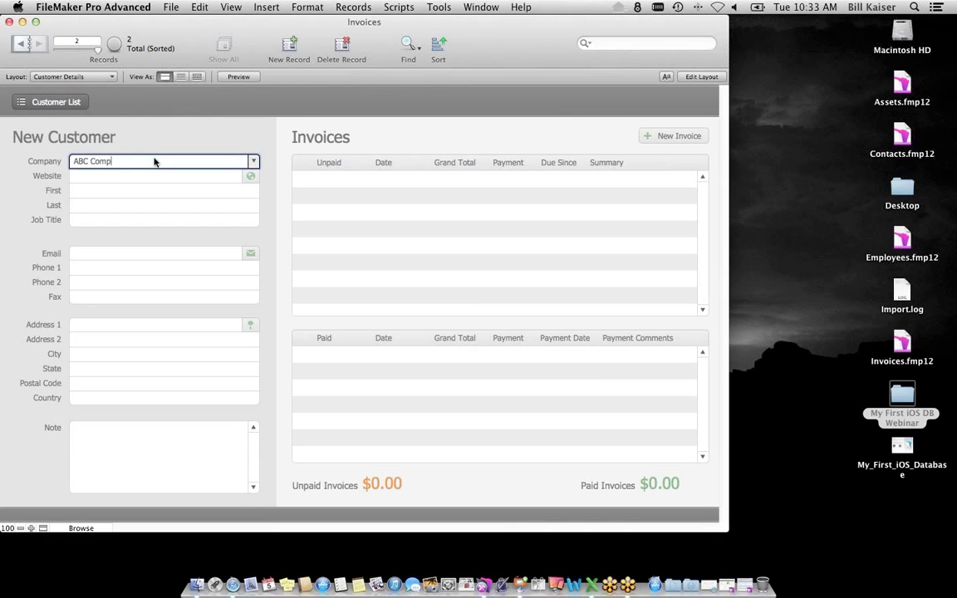
pyautogui.press('Tab')
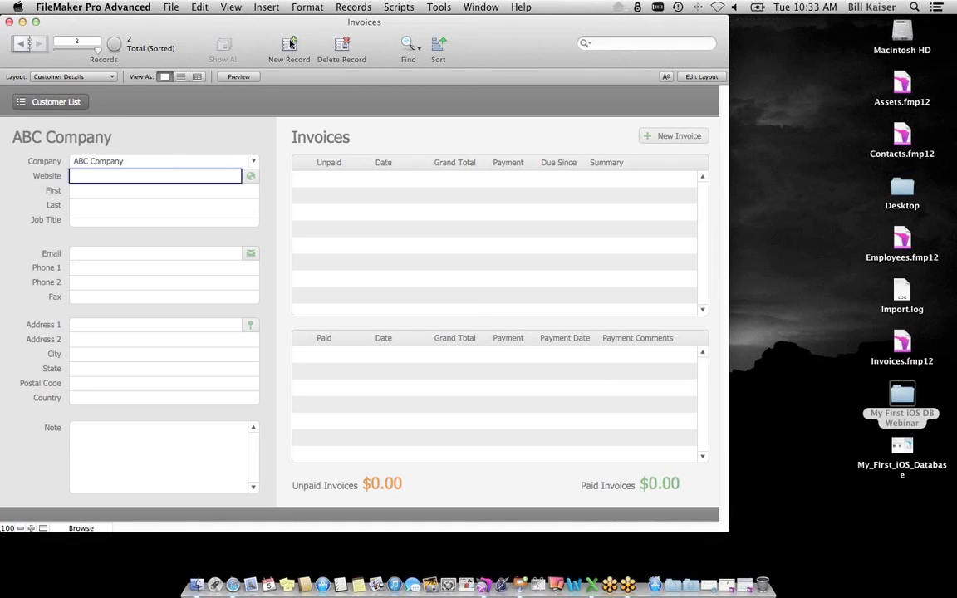
# - Add another customer record with CDE Company as the company and commit it
pyautogui.press('super+z')
pyautogui.write('CDE ')
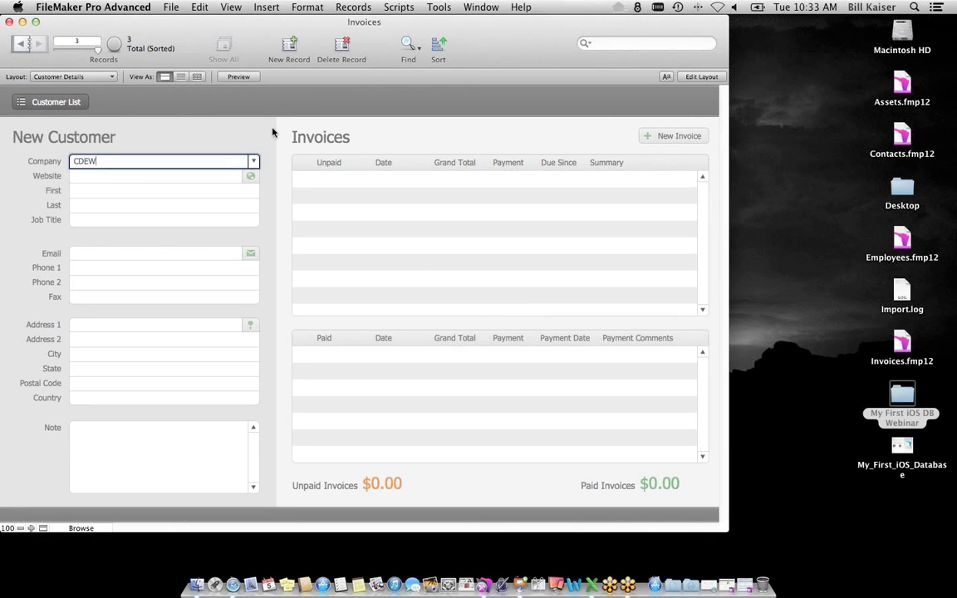
pyautogui.write('Company')
pyautogui.press('Tab')
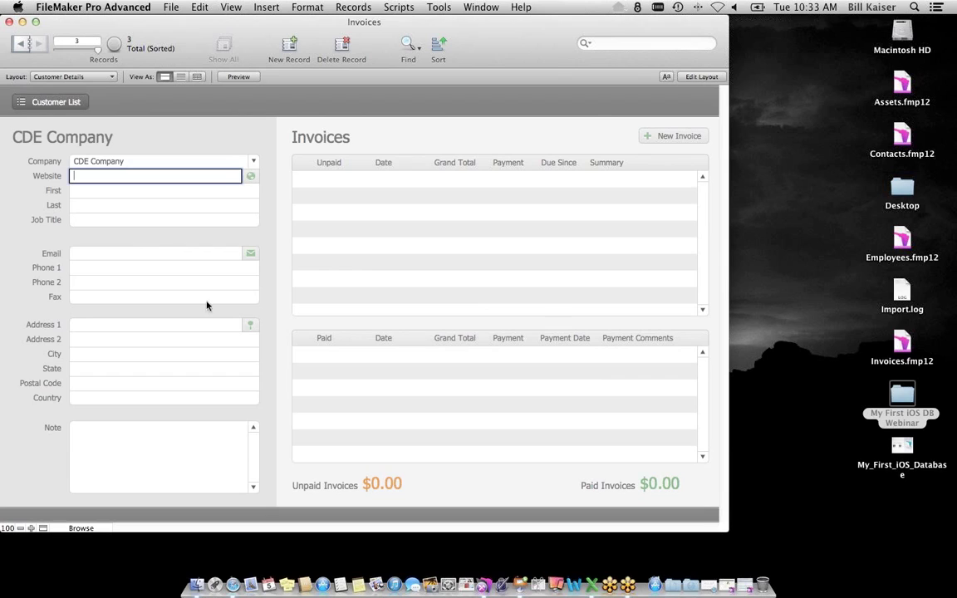
pyautogui.click(131, 114)
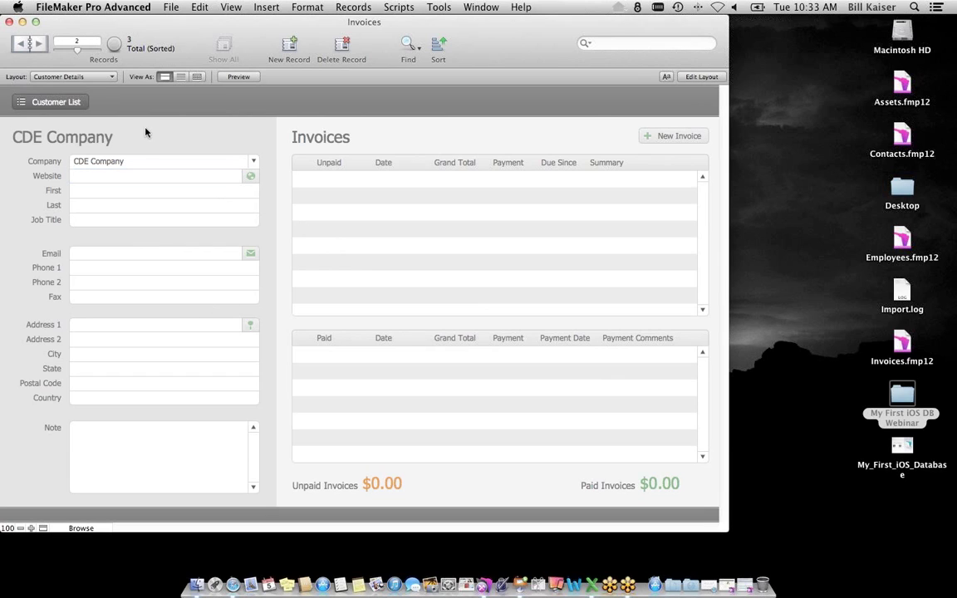
# - Switch to the desktop Products layout and add a product with Apples as the item
pyautogui.click(73, 75)
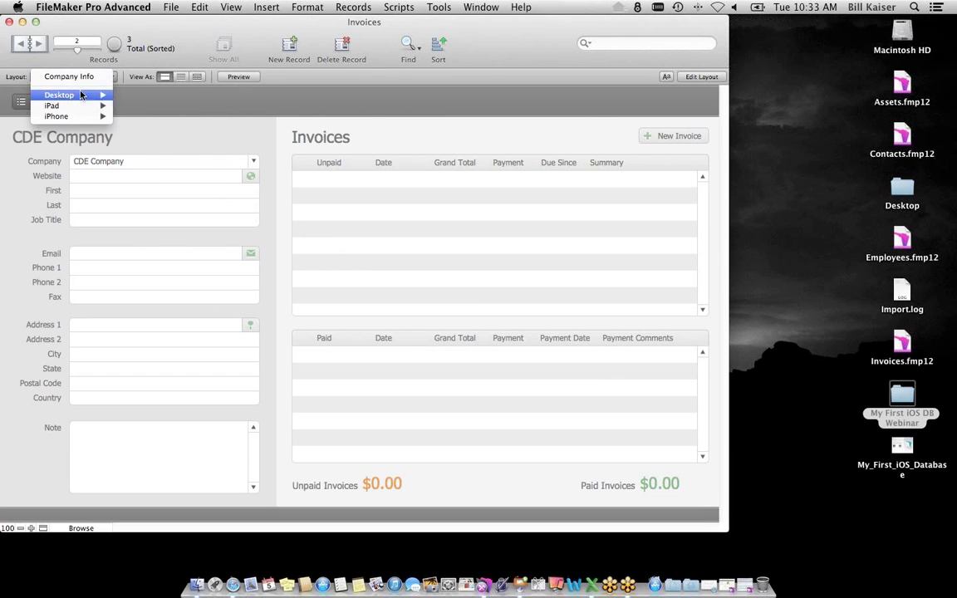
pyautogui.moveTo(83, 94)
pyautogui.click(141, 124)
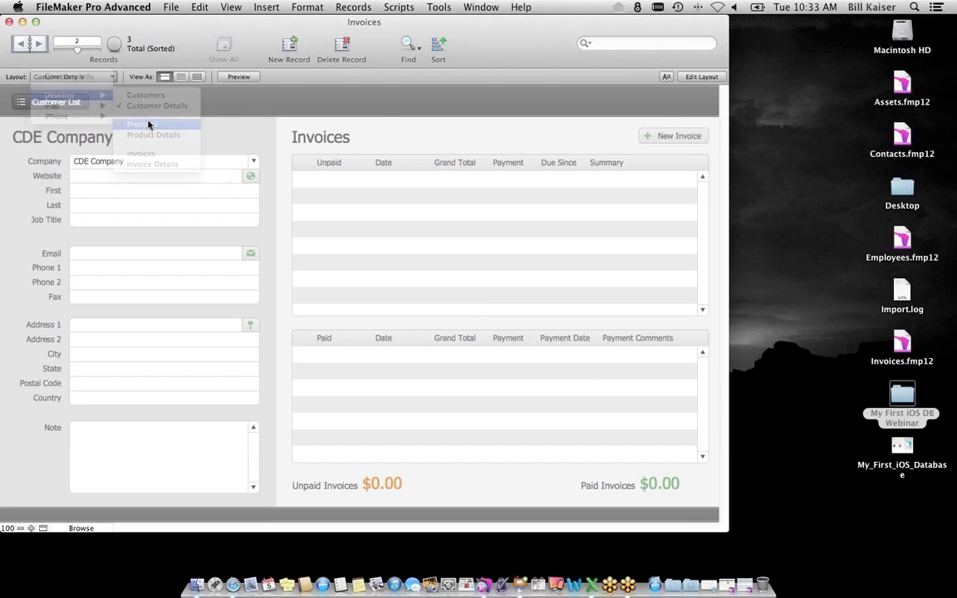
pyautogui.click(286, 55)
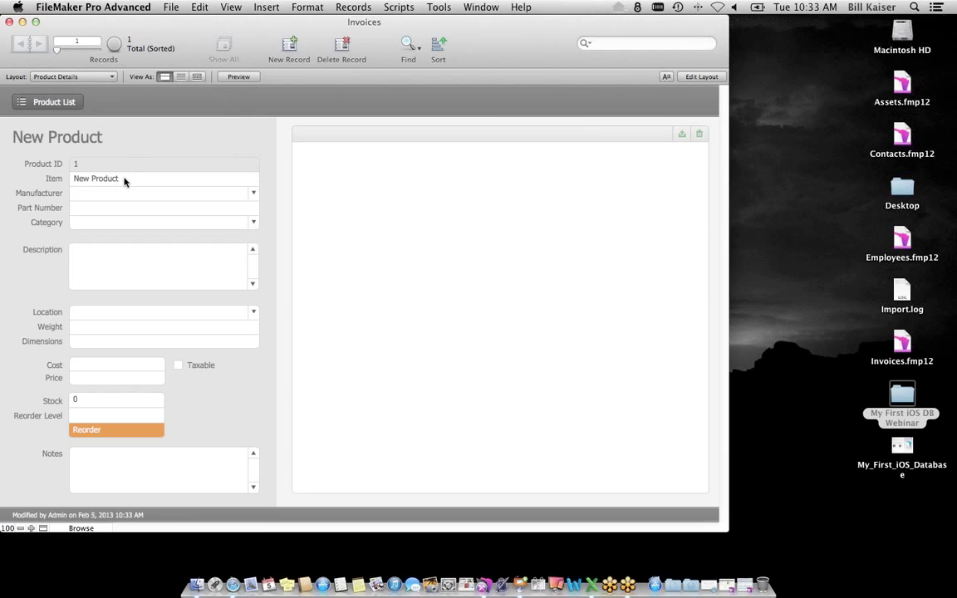
pyautogui.click(124, 179)
pyautogui.write('Apples')
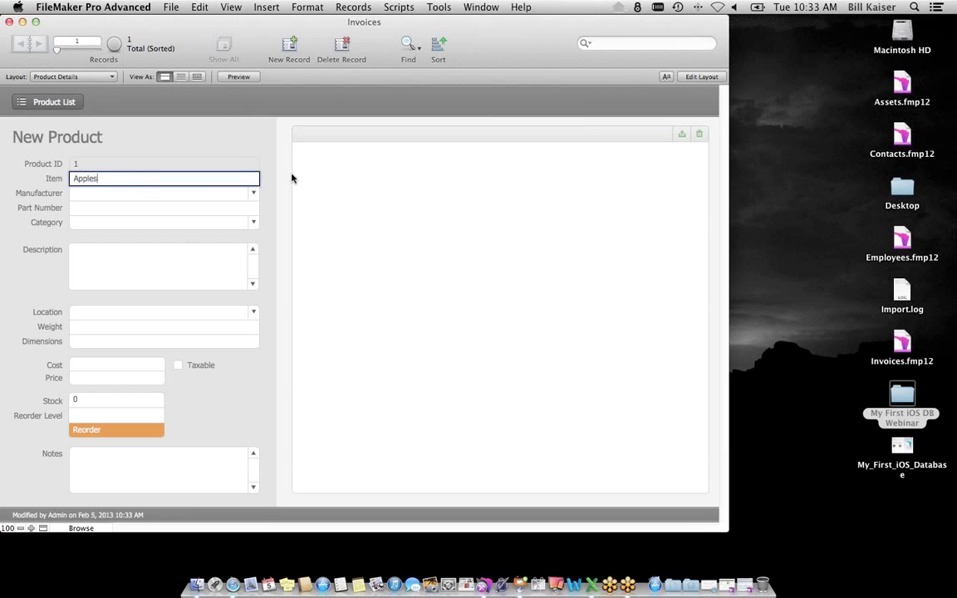
pyautogui.click(205, 158)
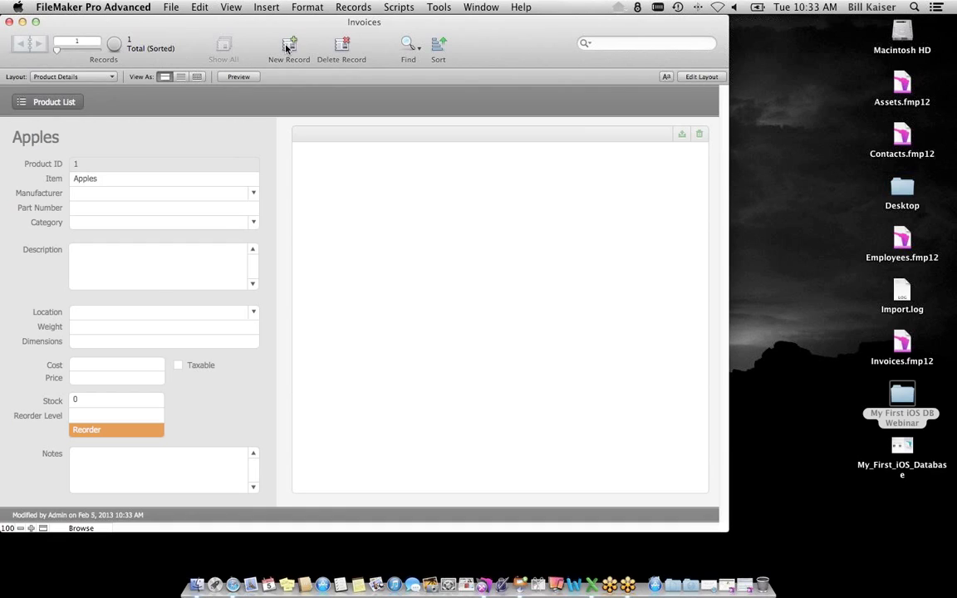
# - Add a second product record with Oranges as the item
pyautogui.click(287, 49)
pyautogui.write('rranges')
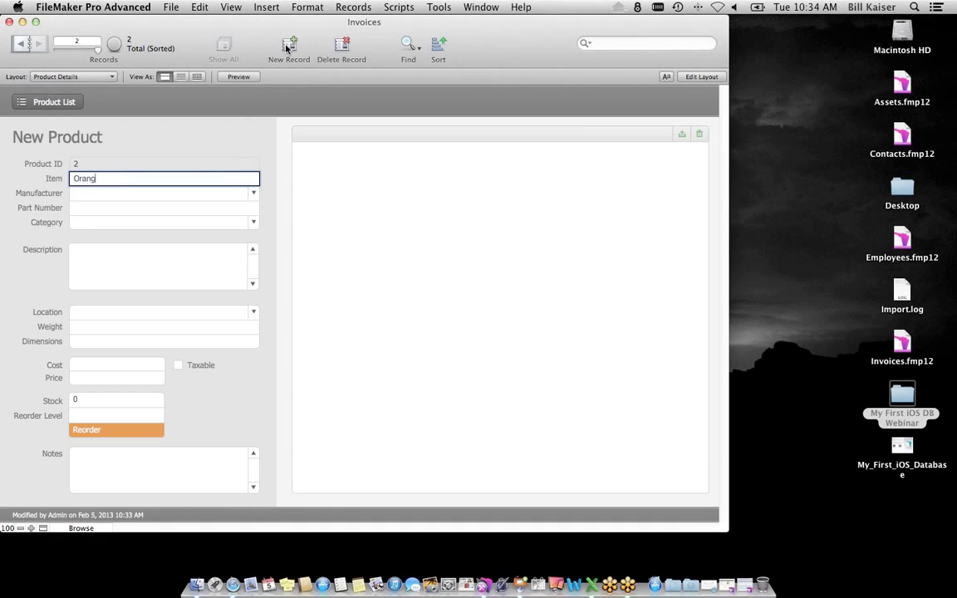
pyautogui.click(175, 132)
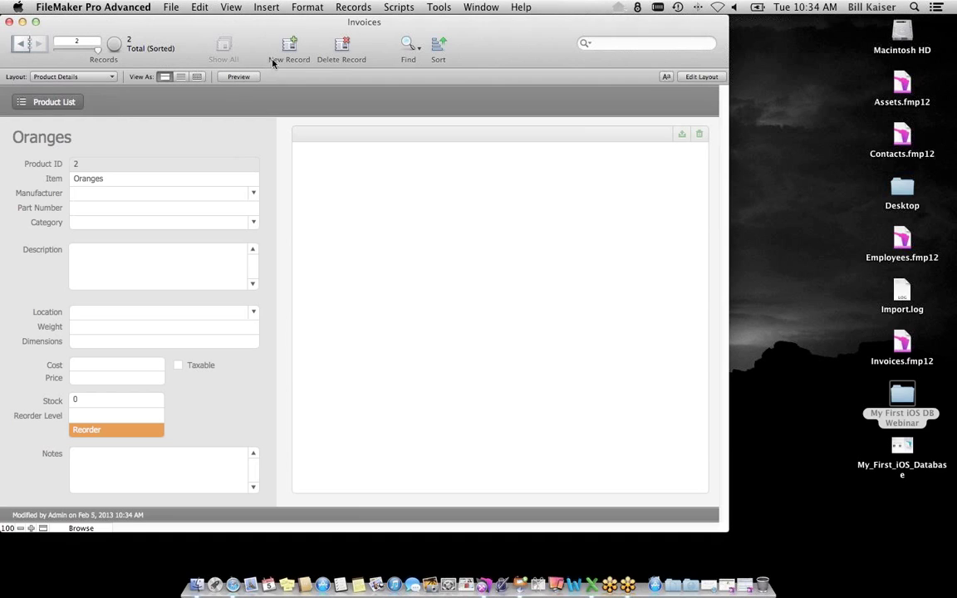
# - Create a new invoice from the desktop Invoices layout and assign it to the customer ABC Company
pyautogui.click(79, 77)
pyautogui.moveTo(75, 95)
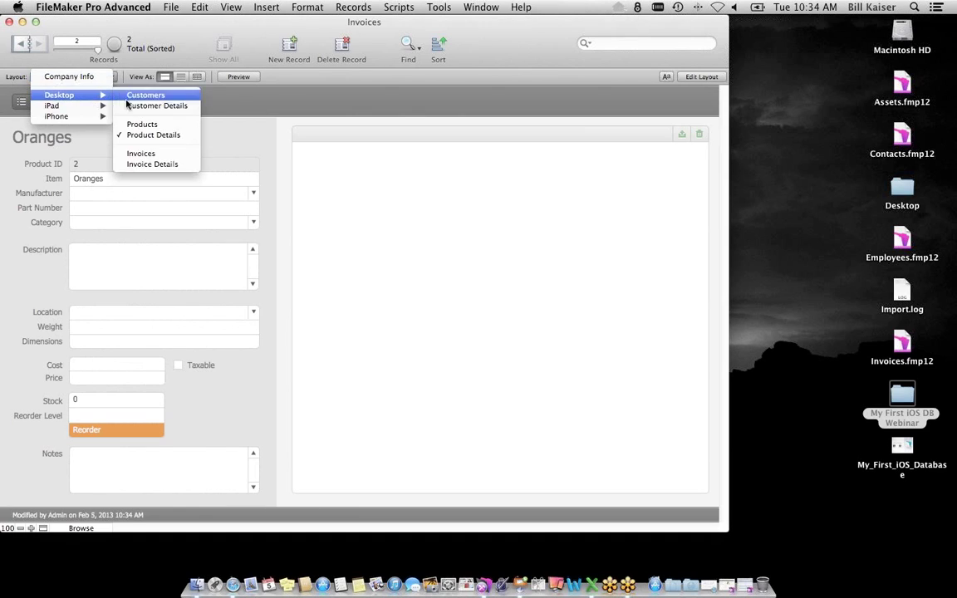
pyautogui.click(138, 155)
pyautogui.click(288, 46)
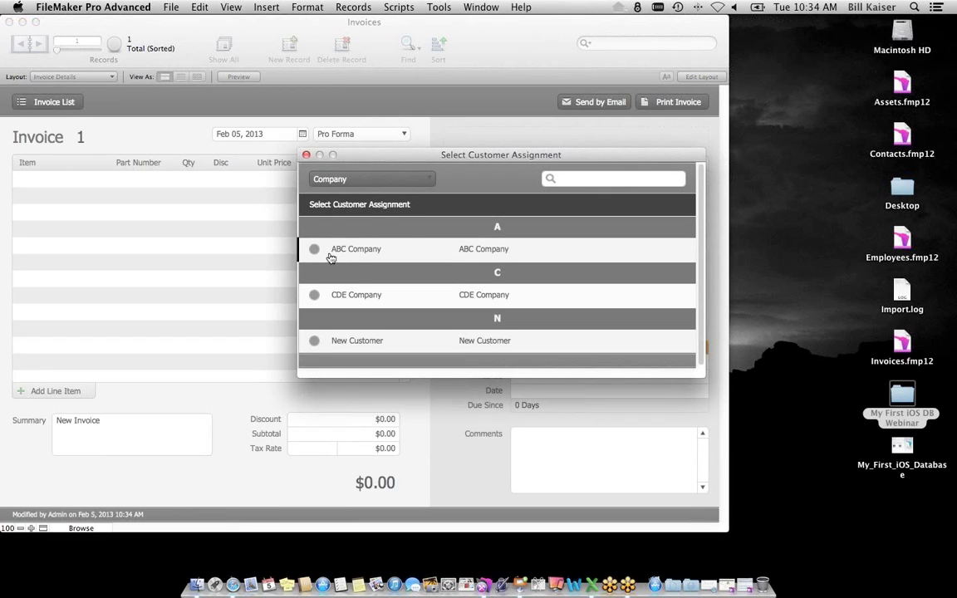
pyautogui.moveTo(407, 158); pyautogui.dragTo(373, 115)
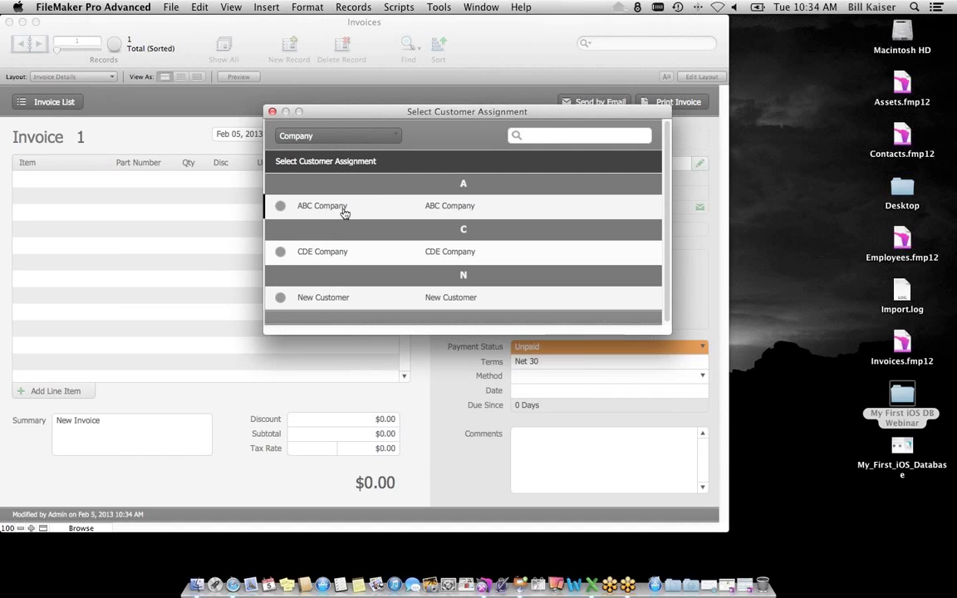
pyautogui.click(285, 207)
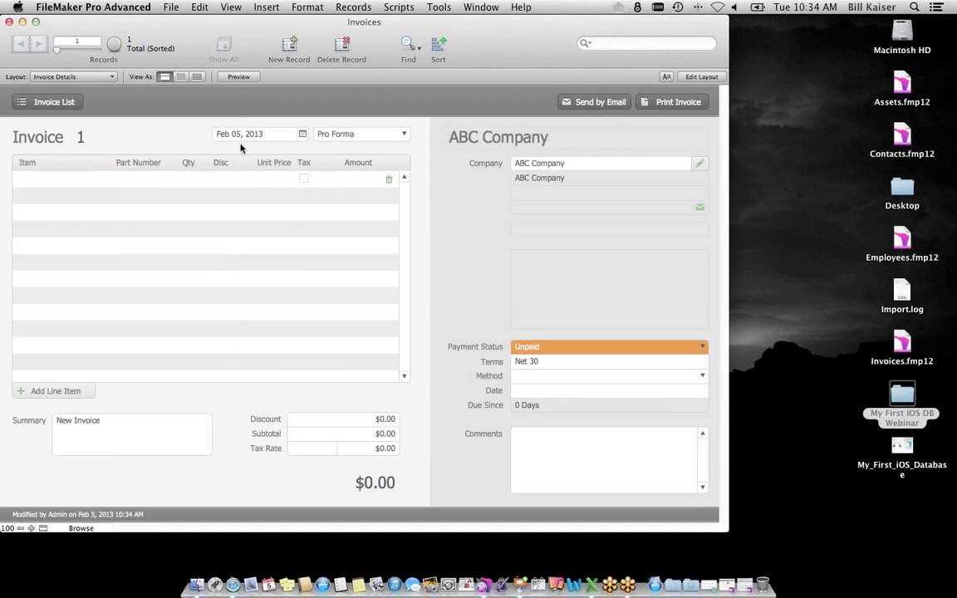
# - Add invoice line items for Apples with a quantity of 2 and for Oranges
pyautogui.click(67, 180)
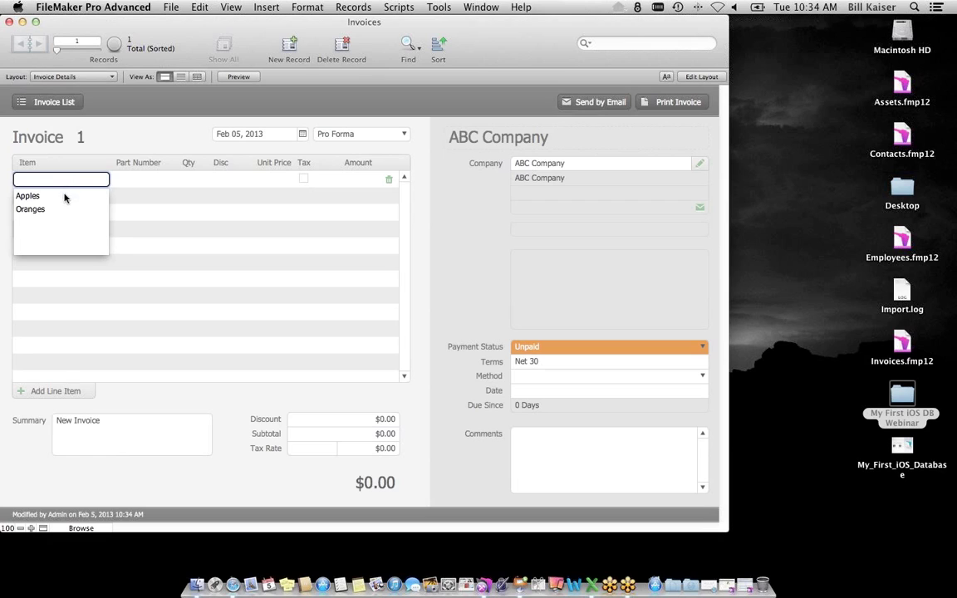
pyautogui.click(65, 197)
pyautogui.press('Tab')
pyautogui.press('Tab')
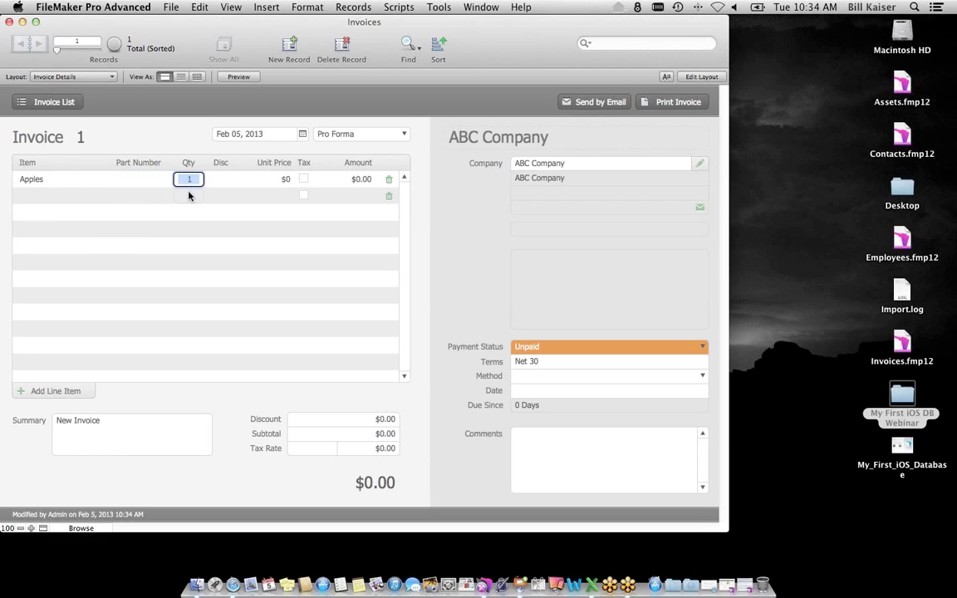
pyautogui.write('2')
pyautogui.click(55, 196)
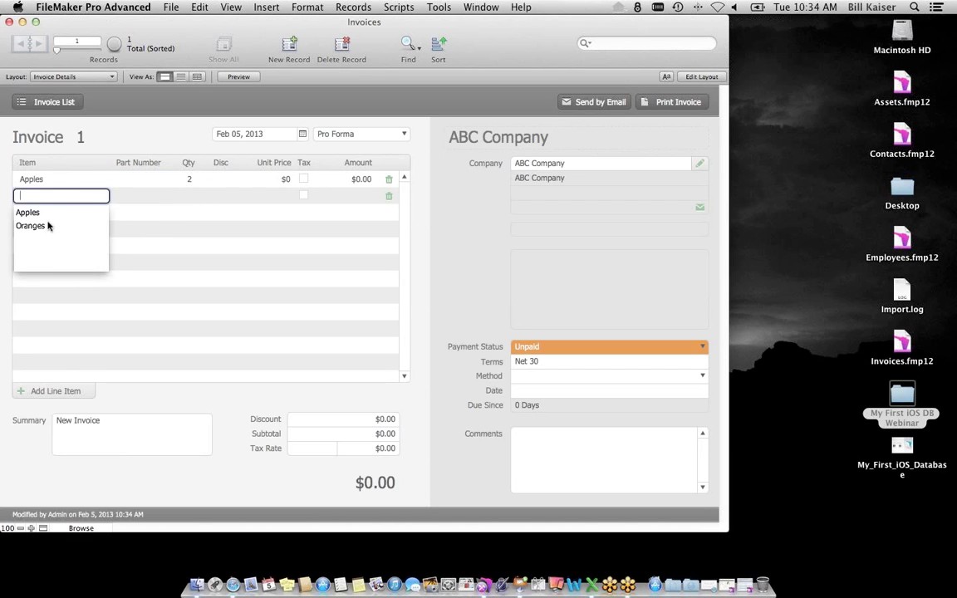
pyautogui.click(47, 215)
pyautogui.click(137, 267)
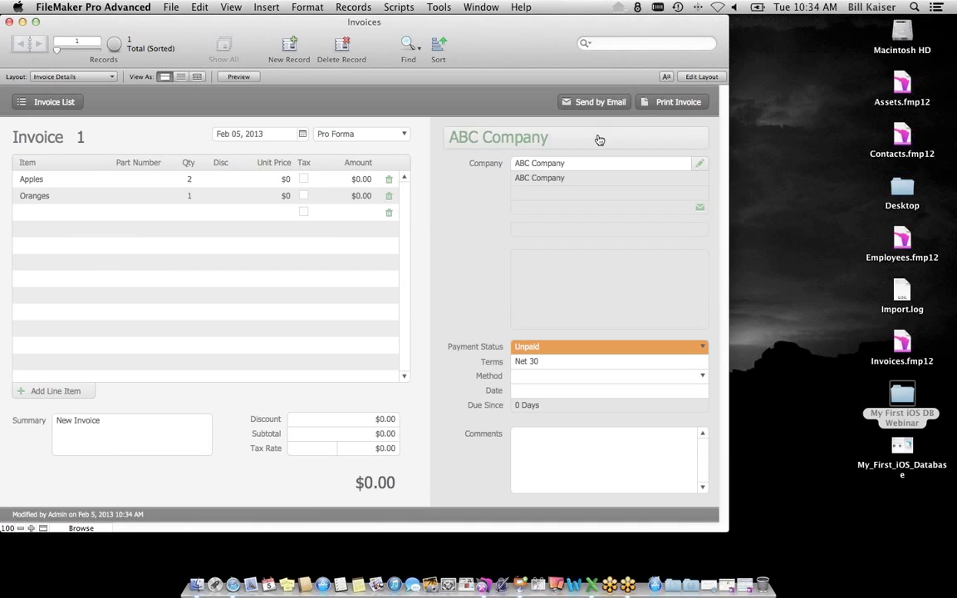
# - Open the print preview of the ABC Company invoice and move its window so the whole invoice can be seen
pyautogui.click(653, 107)
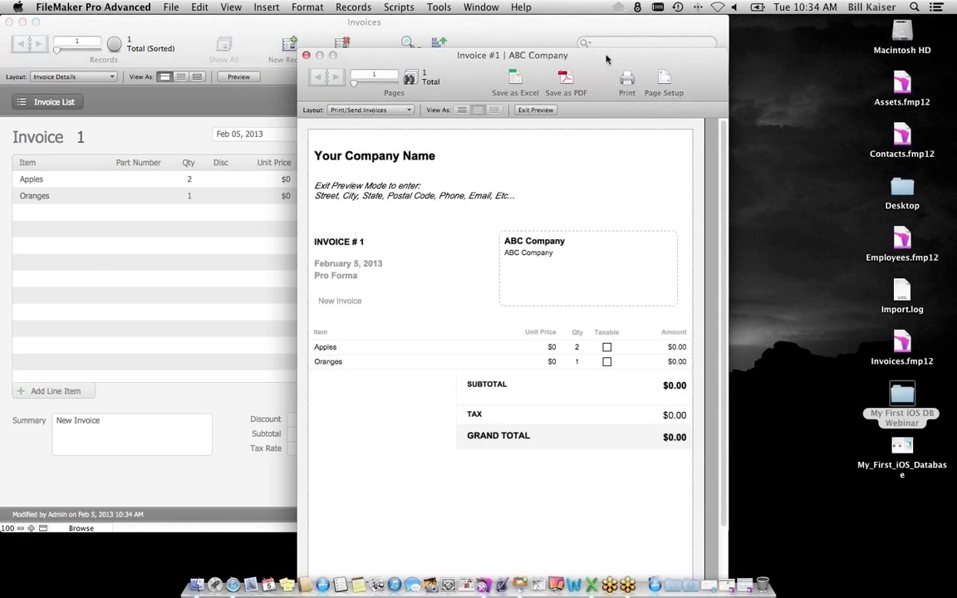
pyautogui.moveTo(607, 58); pyautogui.dragTo(398, 25)
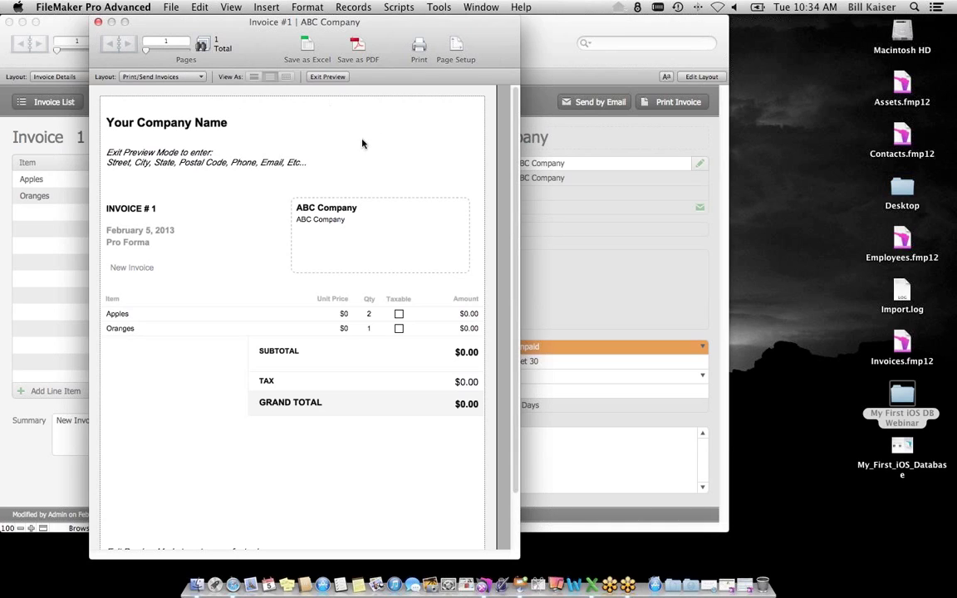
# - Close the invoice preview, open the My First iOS DB Webinar folder from the desktop and move its window beside the invoice
pyautogui.click(98, 22)
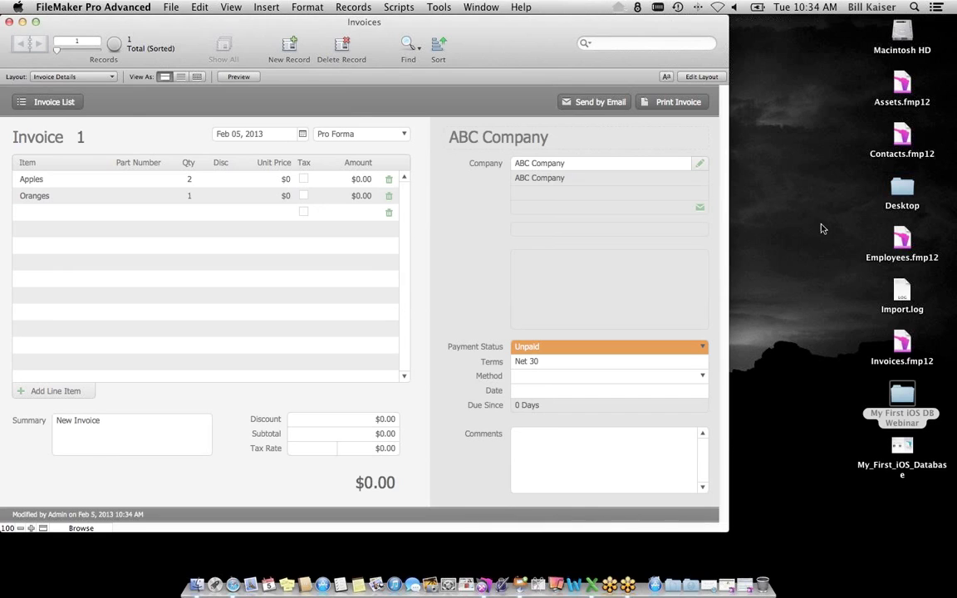
pyautogui.click(823, 228)
pyautogui.click(899, 391)
pyautogui.doubleClick(902, 397)
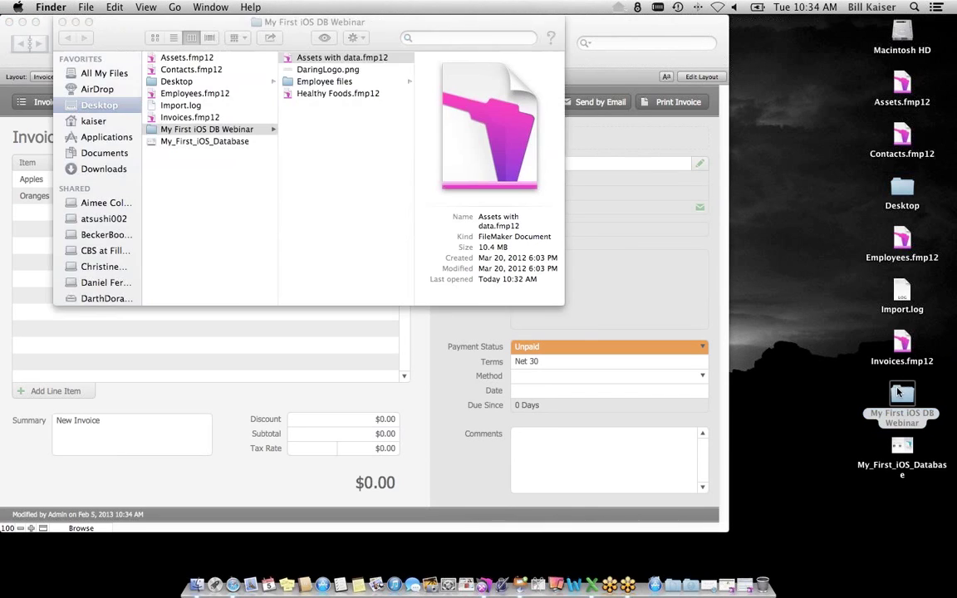
pyautogui.moveTo(344, 24); pyautogui.dragTo(797, 25)
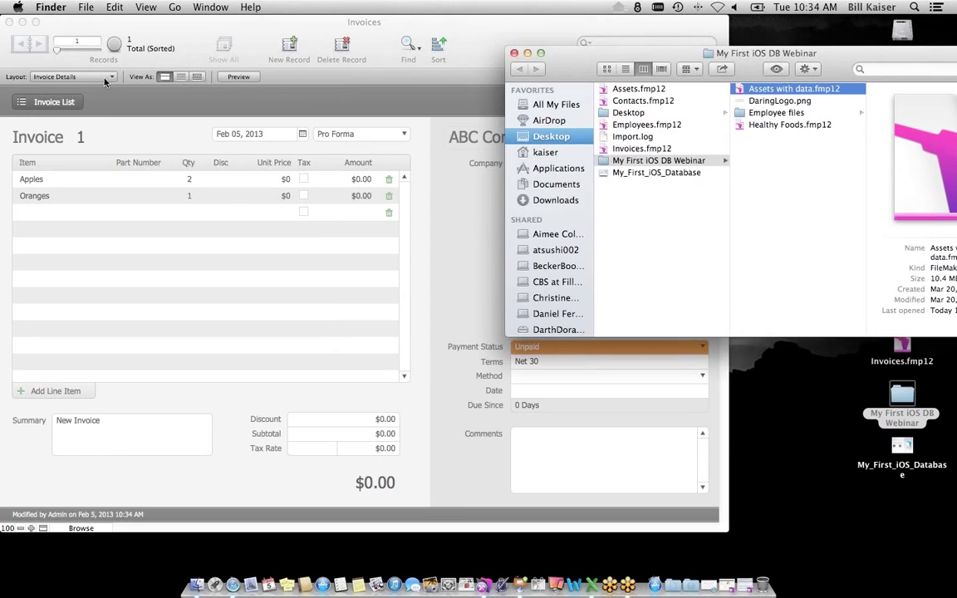
# - Switch to the Company Info layout and insert DaringLogo.png from the webinar folder as the company logo
pyautogui.click(93, 69)
pyautogui.click(105, 77)
pyautogui.click(87, 69)
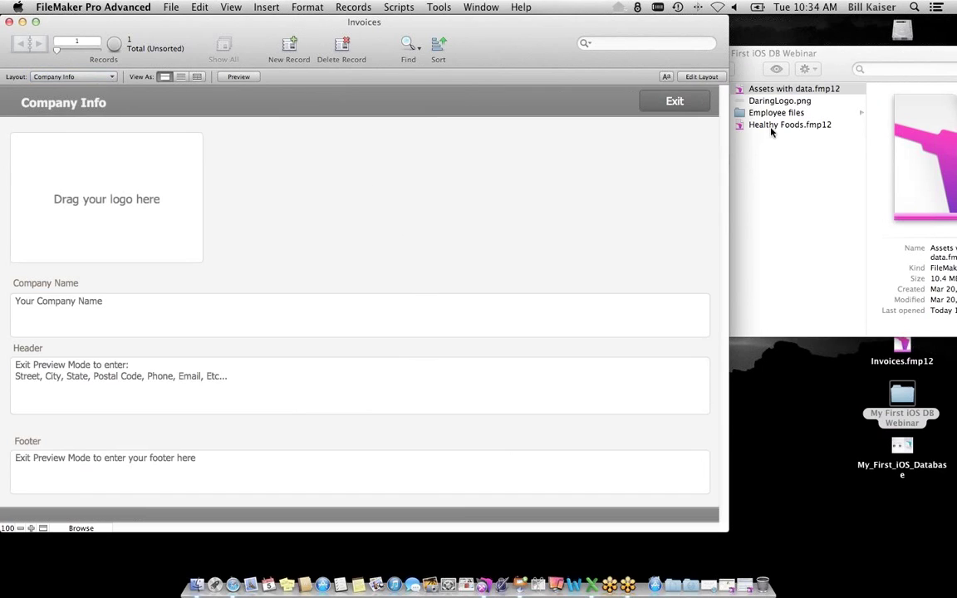
pyautogui.moveTo(781, 100); pyautogui.dragTo(160, 175)
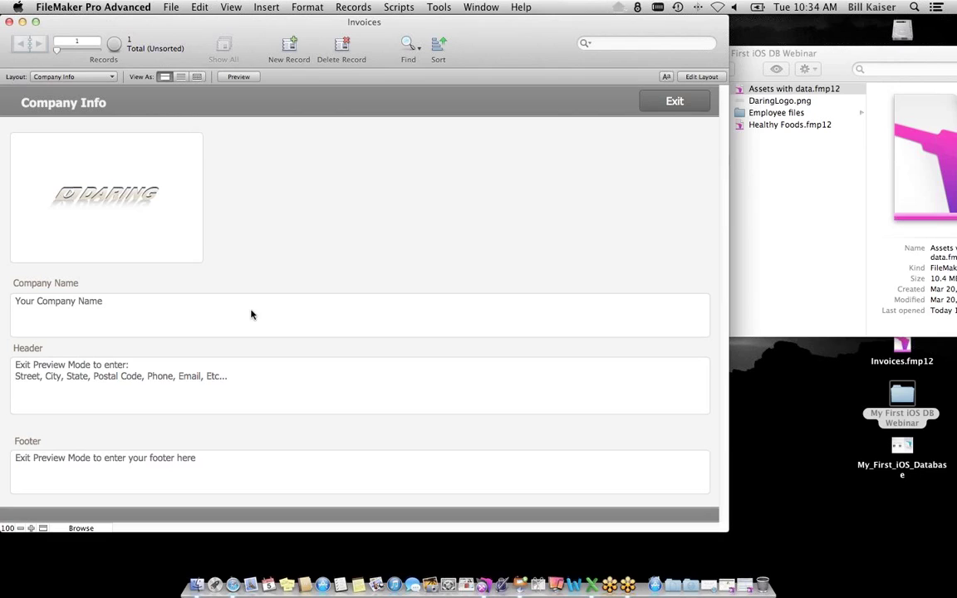
# - Set the company name to The Daring Company and exit the Company Info layout
pyautogui.click(327, 310)
pyautogui.write('The dari')
pyautogui.press('BackSpace')
pyautogui.press('BackSpace')
pyautogui.press('BackSpace')
pyautogui.press('BackSpace')
pyautogui.write('Darin')
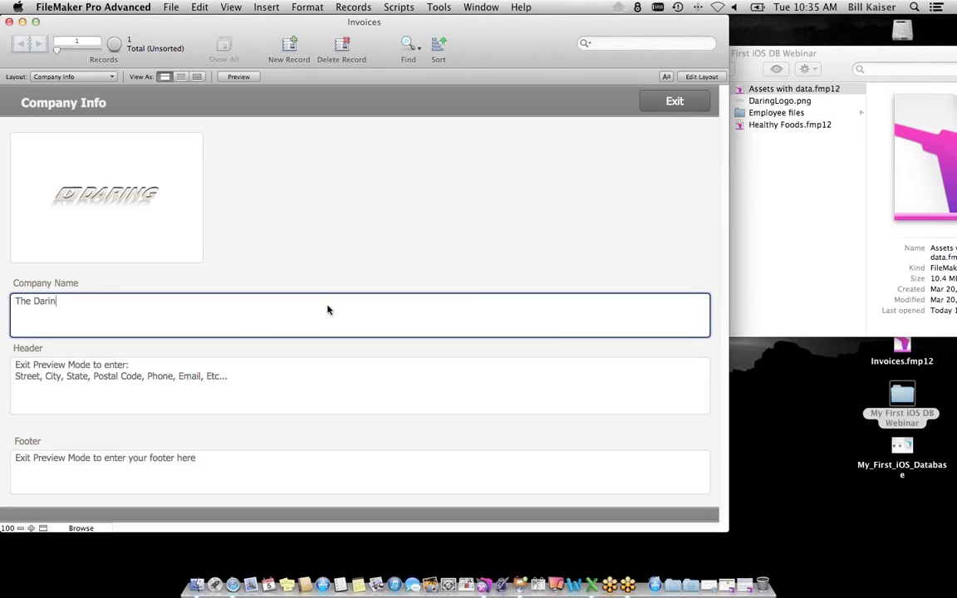
pyautogui.write('g Company')
pyautogui.click(526, 261)
pyautogui.click(701, 100)
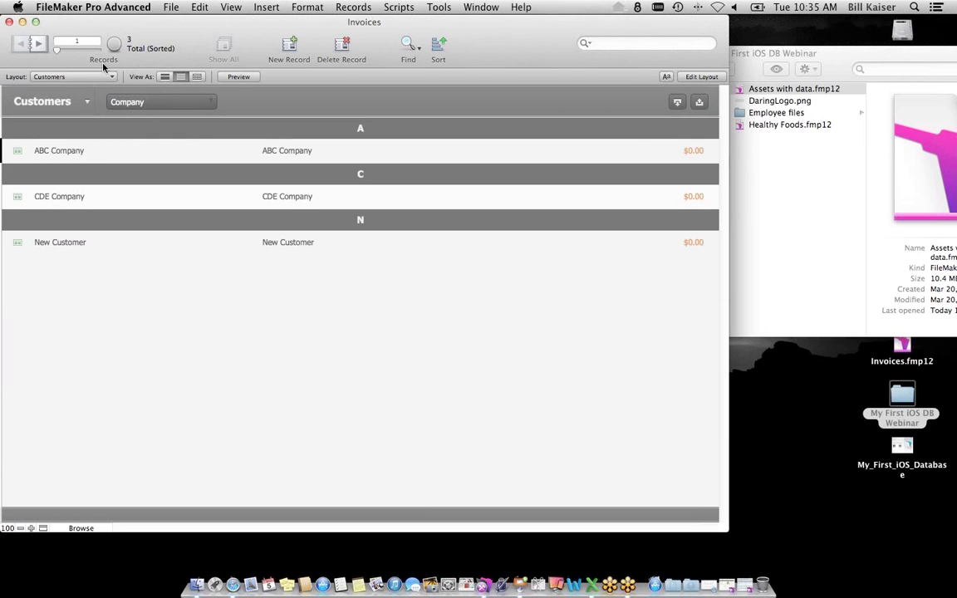
# - Return to the desktop Invoice Details layout and open the print preview of the ABC Company invoice
pyautogui.click(93, 77)
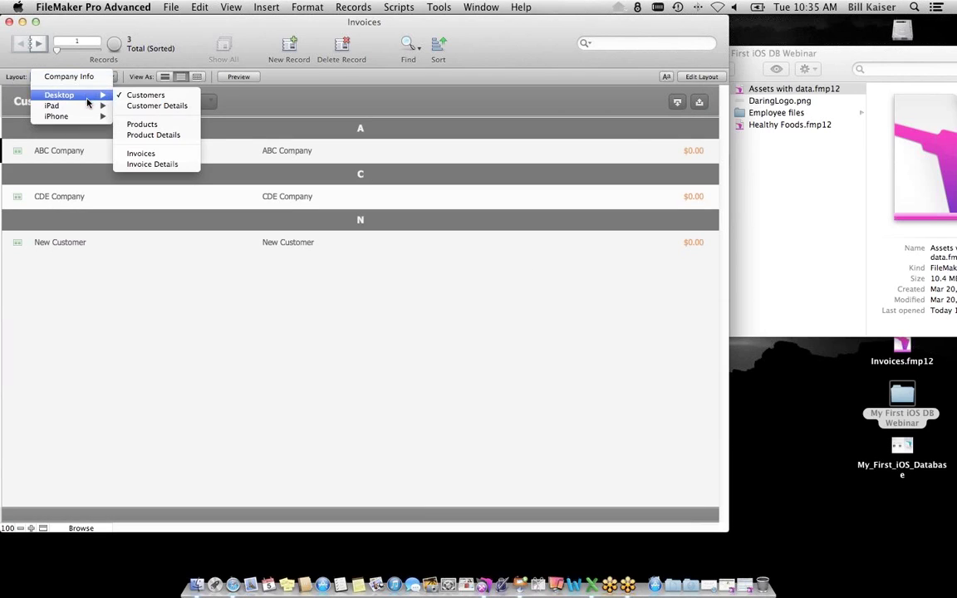
pyautogui.click(154, 162)
pyautogui.click(116, 153)
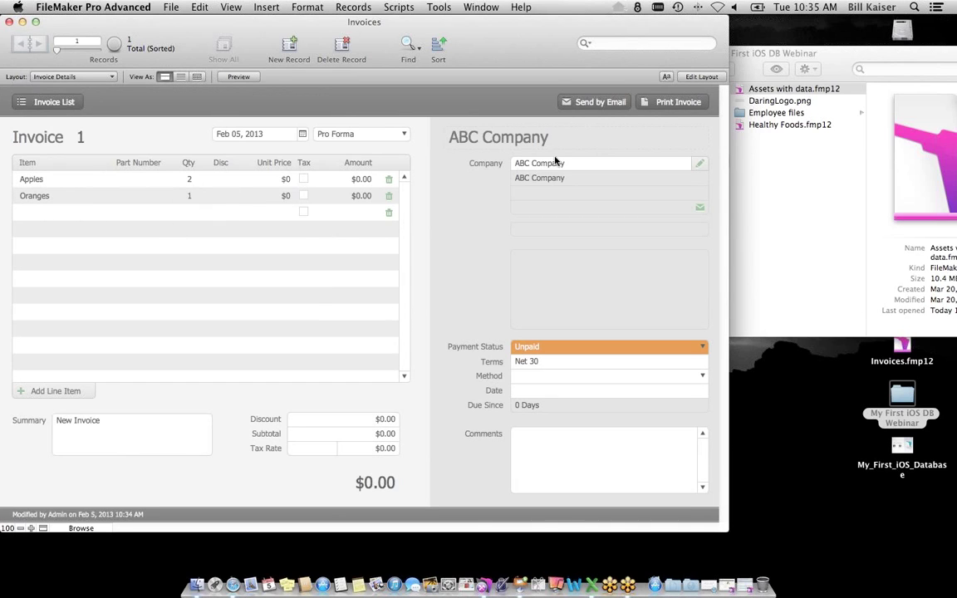
pyautogui.click(649, 103)
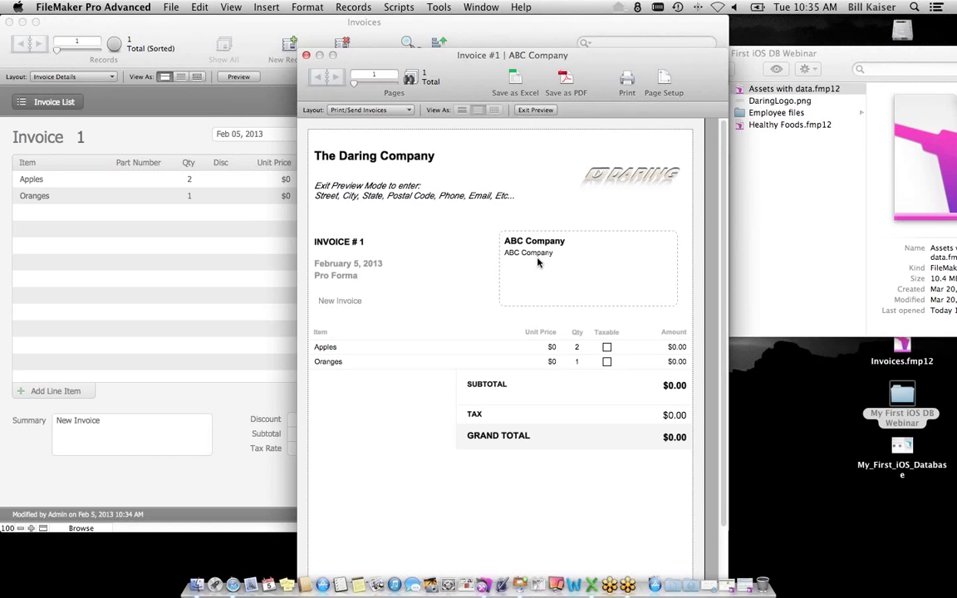
# - Close the invoice print preview and the Invoices database
pyautogui.click(307, 56)
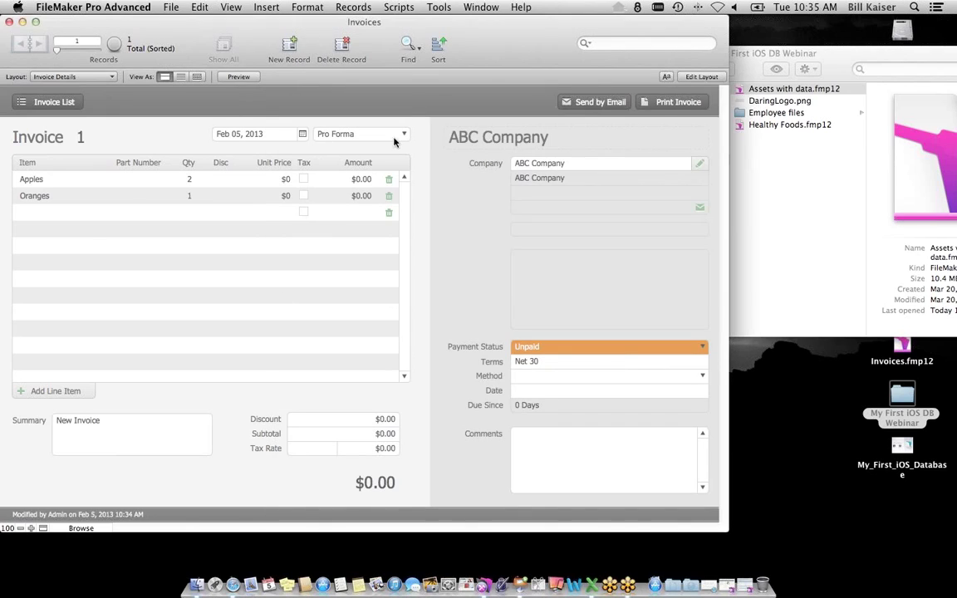
pyautogui.moveTo(516, 58); pyautogui.dragTo(513, 60)
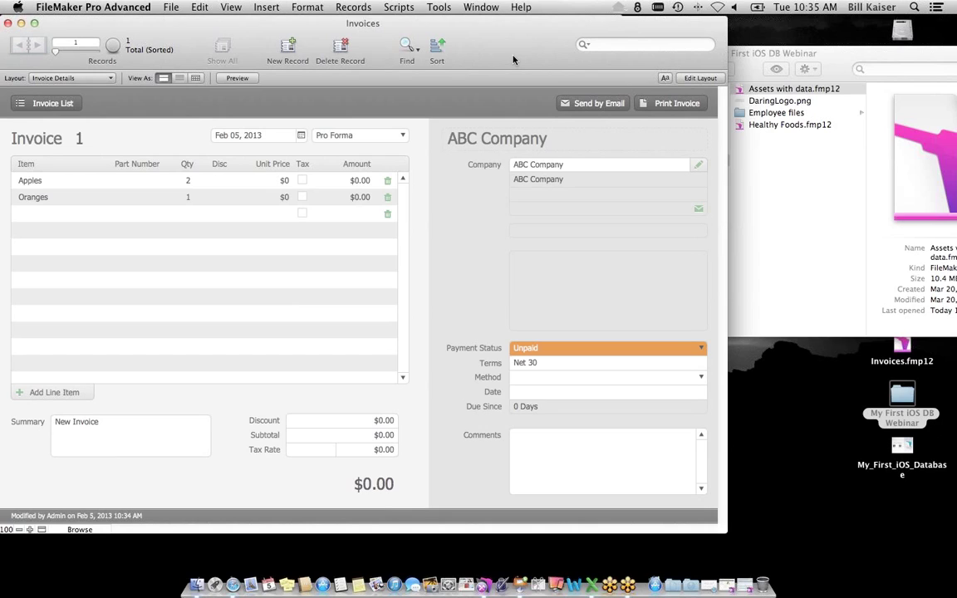
pyautogui.click(8, 24)
pyautogui.click(10, 22)
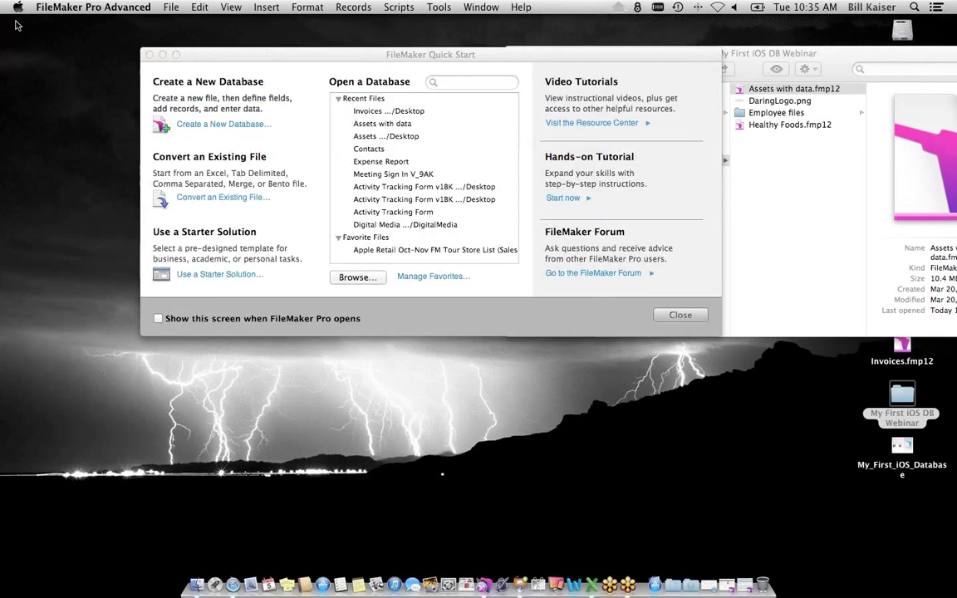
# - Open the online Resource Center from Quick Start and look through its videos, training, support, guides and downloads
pyautogui.click(562, 123)
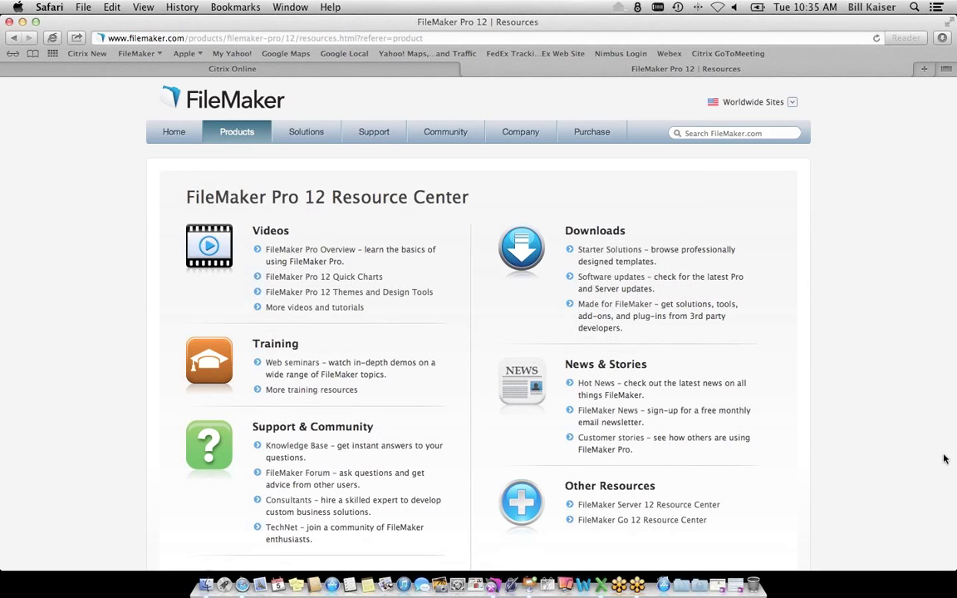
pyautogui.scroll(1, 850, 325)
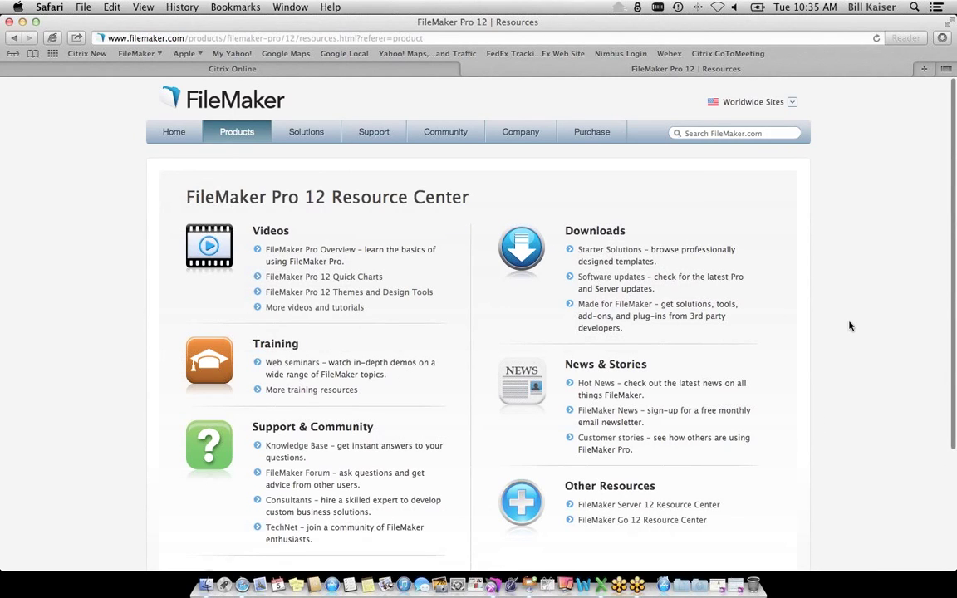
pyautogui.scroll(-5, 850, 325)
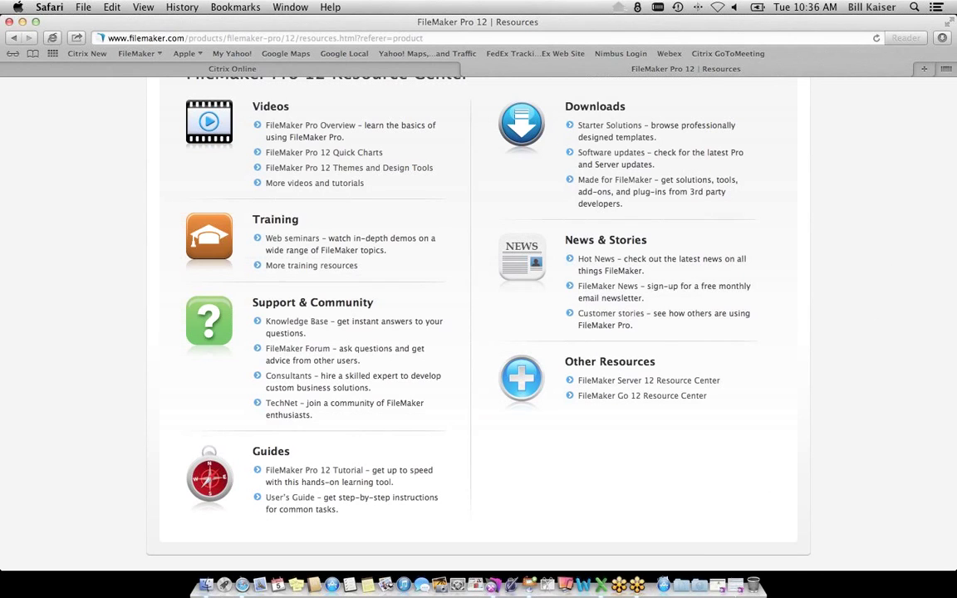
# - Minimize the browser, Quick Start and webinar folder windows, and open the My_First_iOS_Database presentation, advancing past the Q&A slide
pyautogui.click(23, 22)
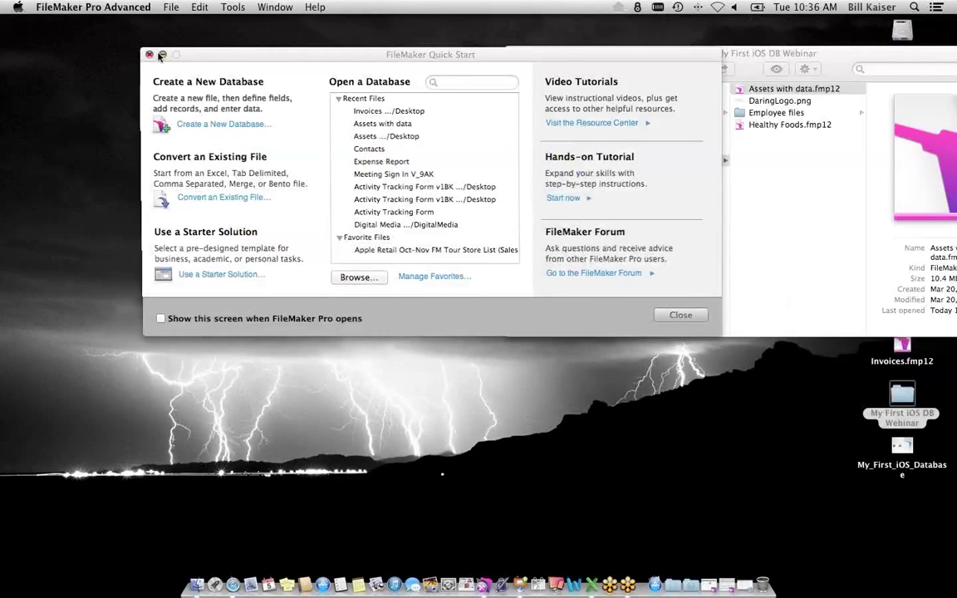
pyautogui.click(162, 54)
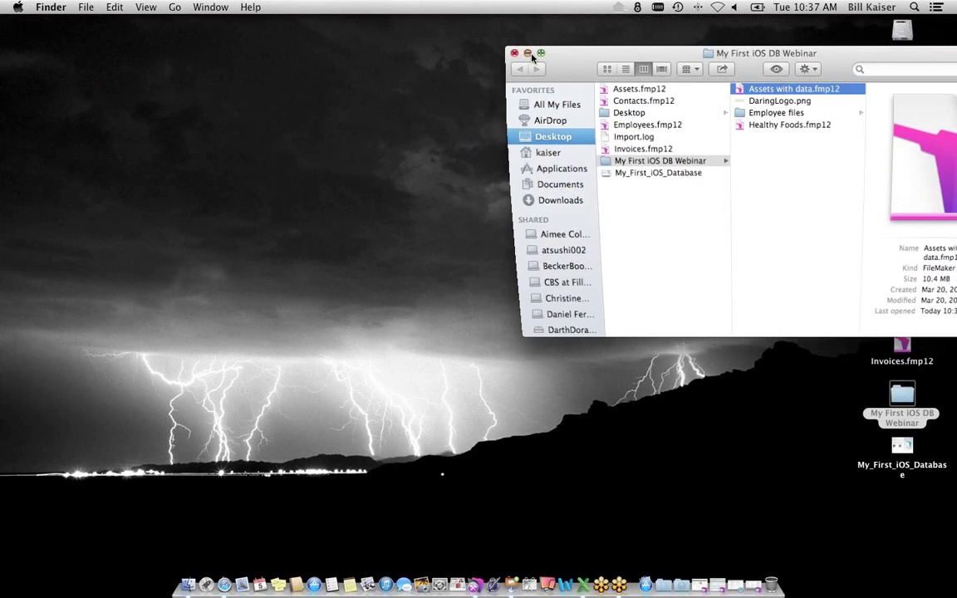
pyautogui.click(530, 47)
pyautogui.doubleClick(902, 444)
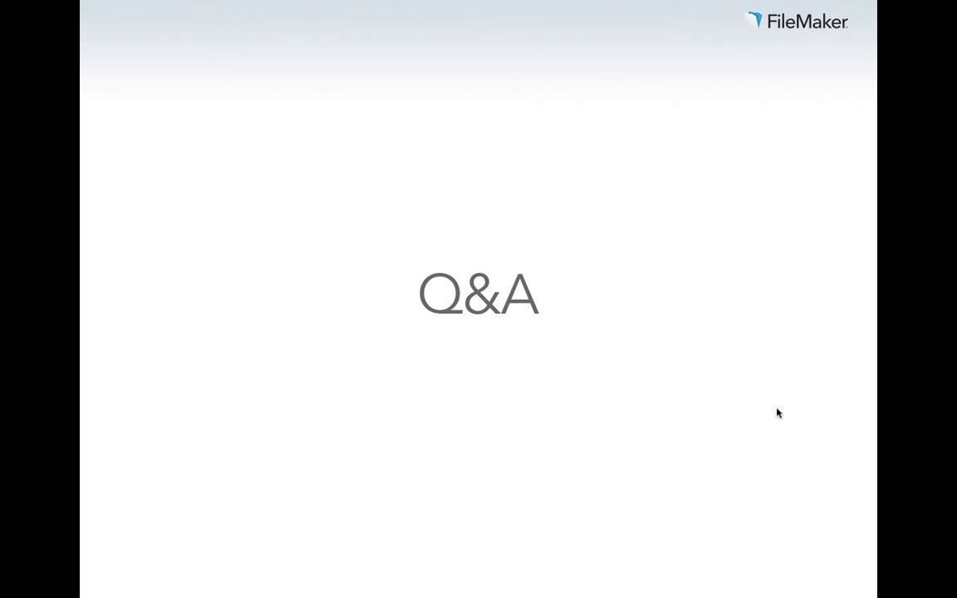
pyautogui.press('Right')
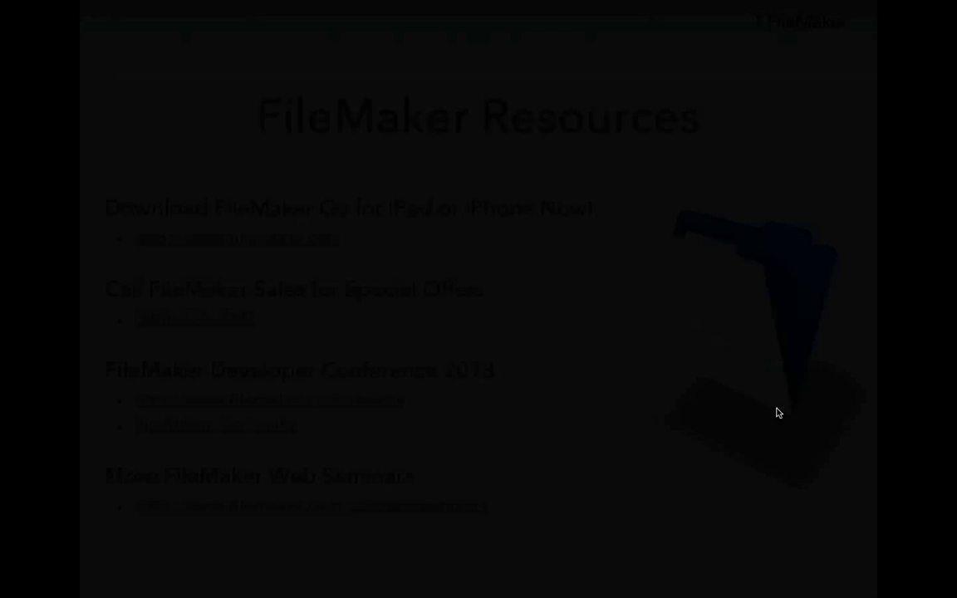